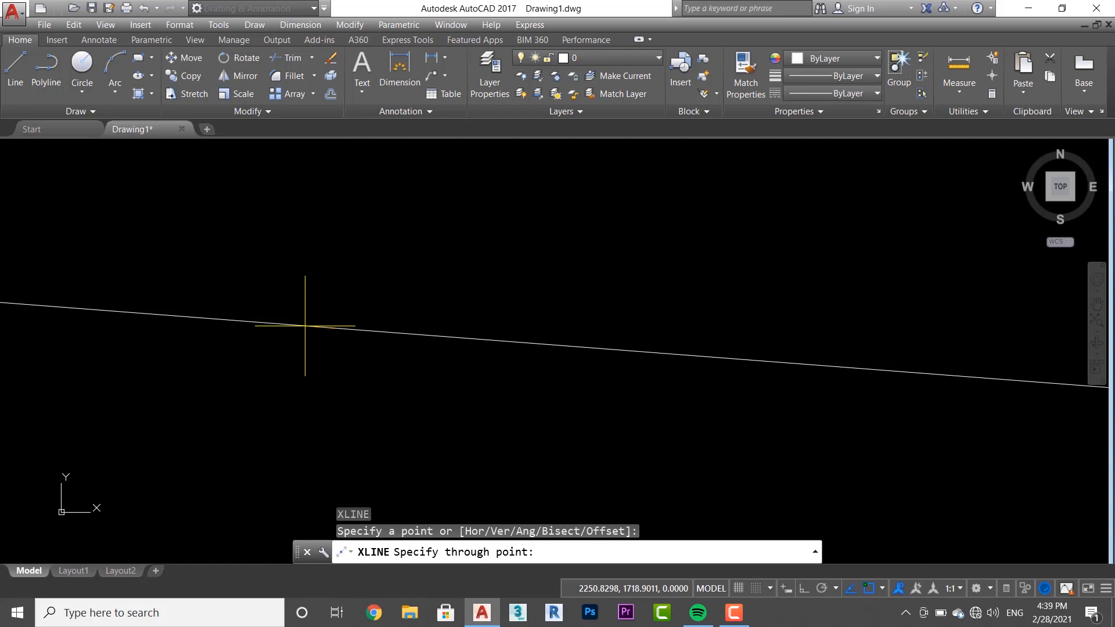
Step: Draw a fan of construction lines in different directions through one common point with XLINE
click(305, 325)
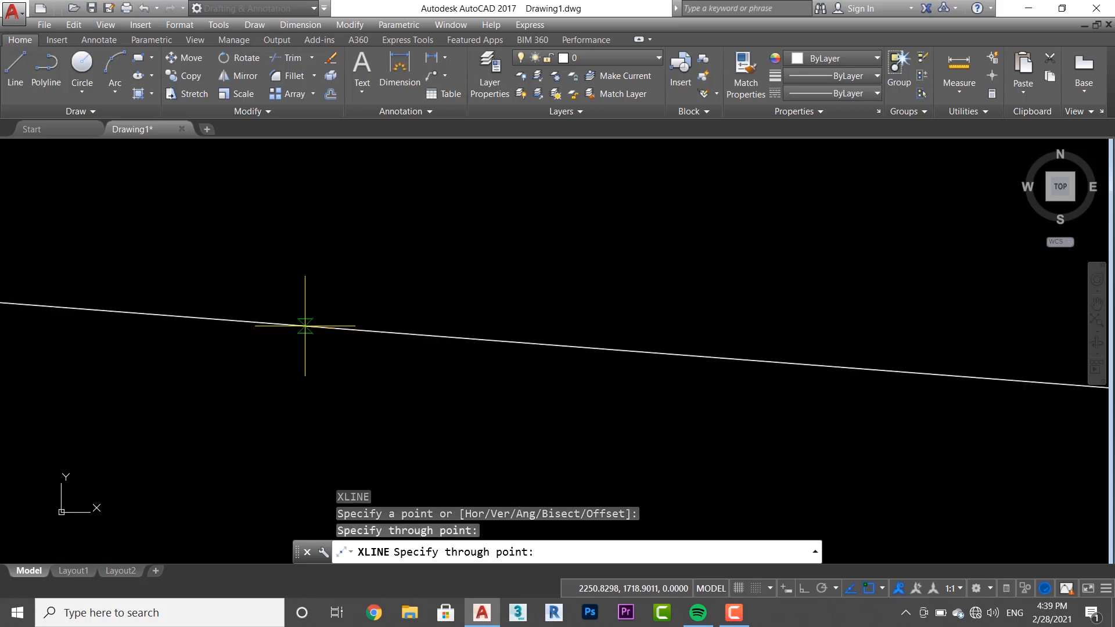
click(305, 326)
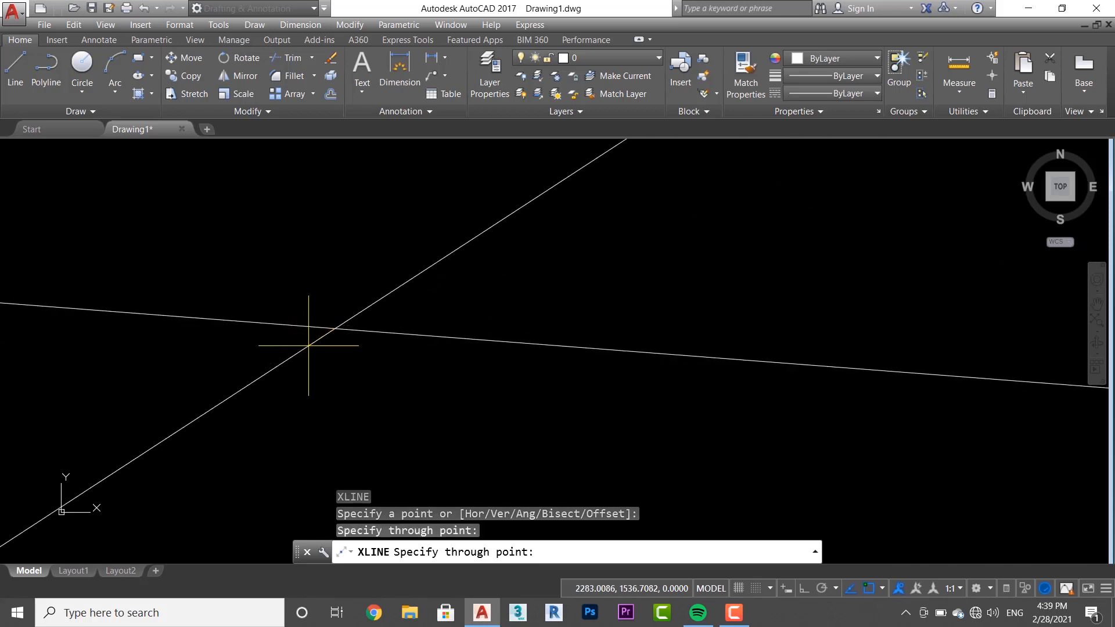
click(323, 355)
click(346, 372)
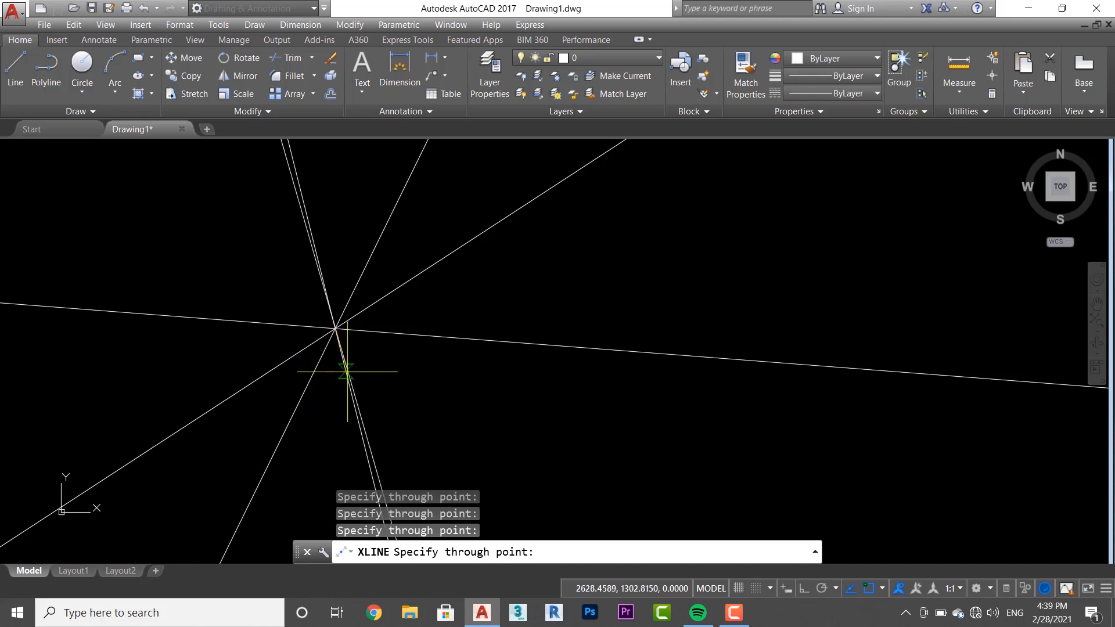
click(398, 375)
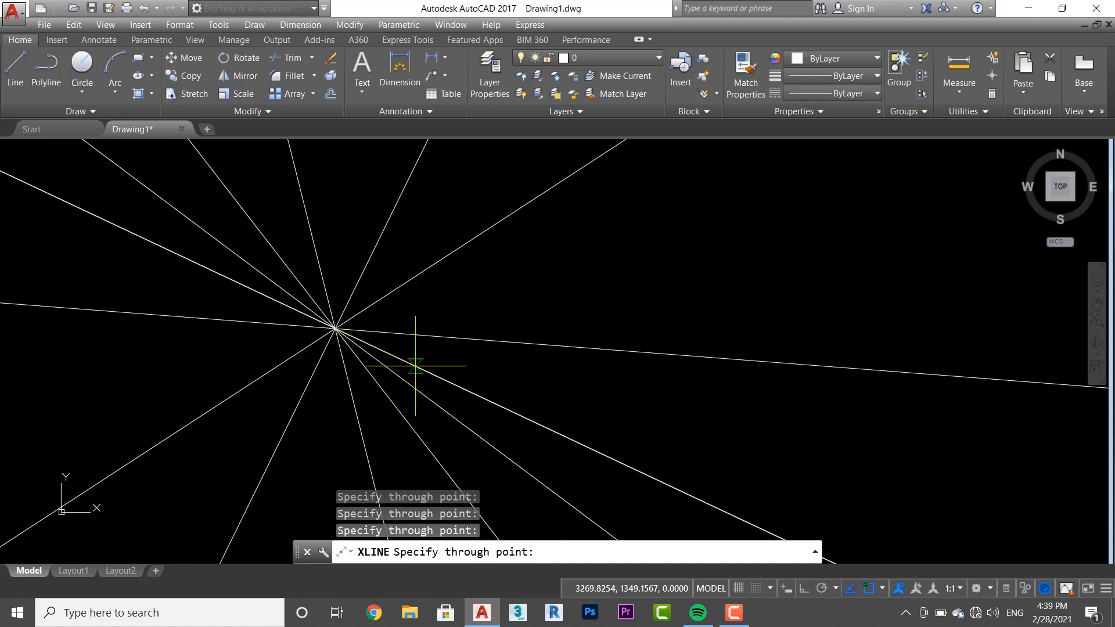
key(Escape)
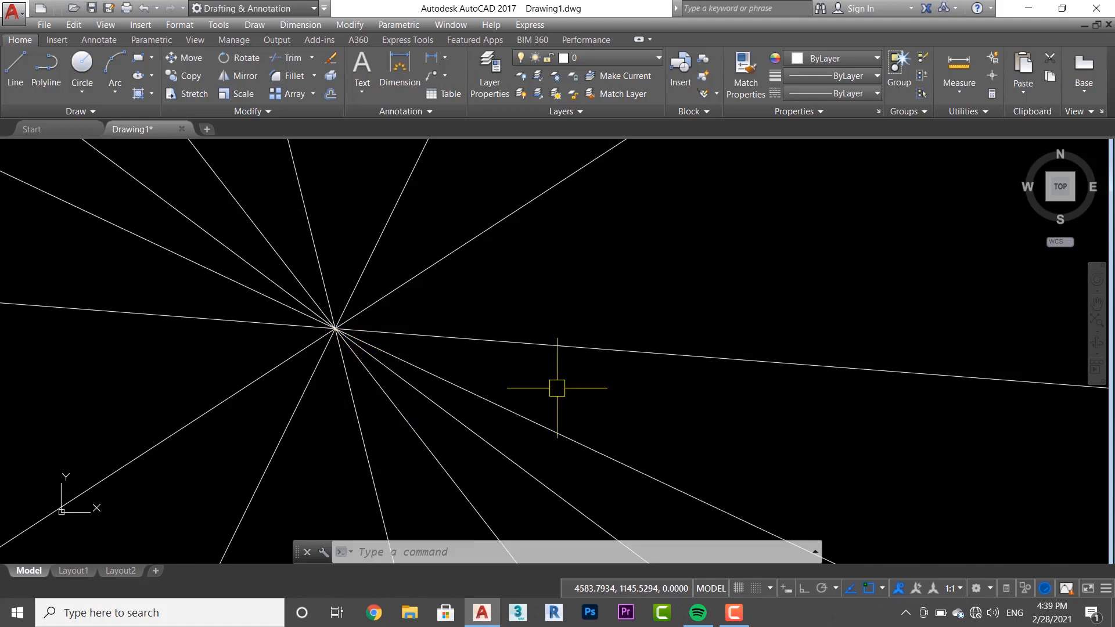
Step: Move one sloping construction line away from the common point by its middle grip, then pick its lower outer grip
click(494, 407)
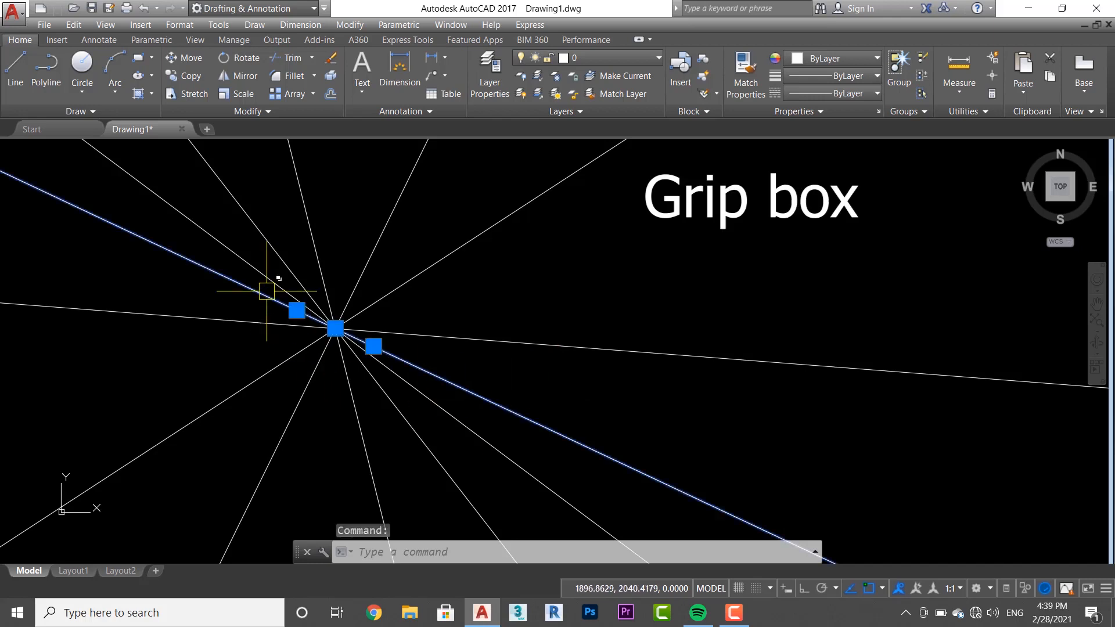
click(335, 328)
key(Escape)
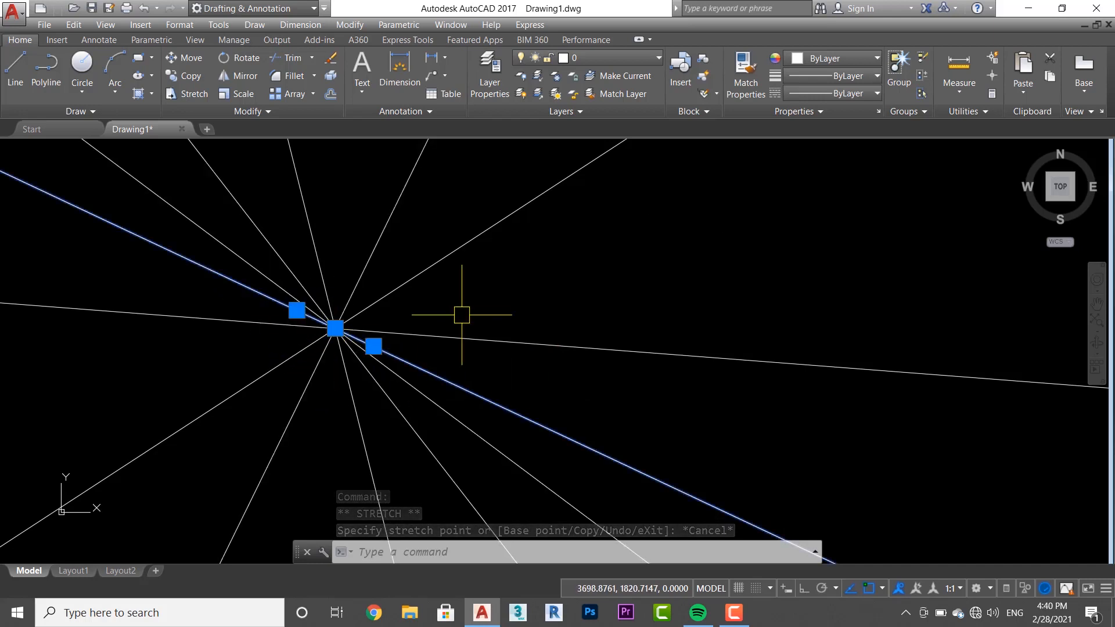
click(335, 328)
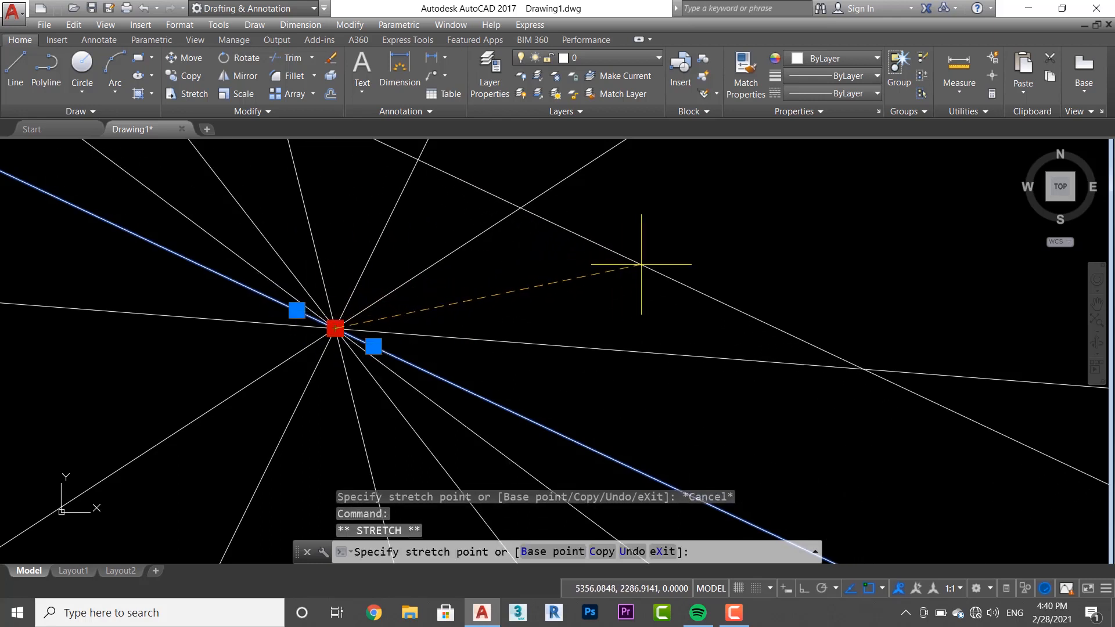
click(641, 265)
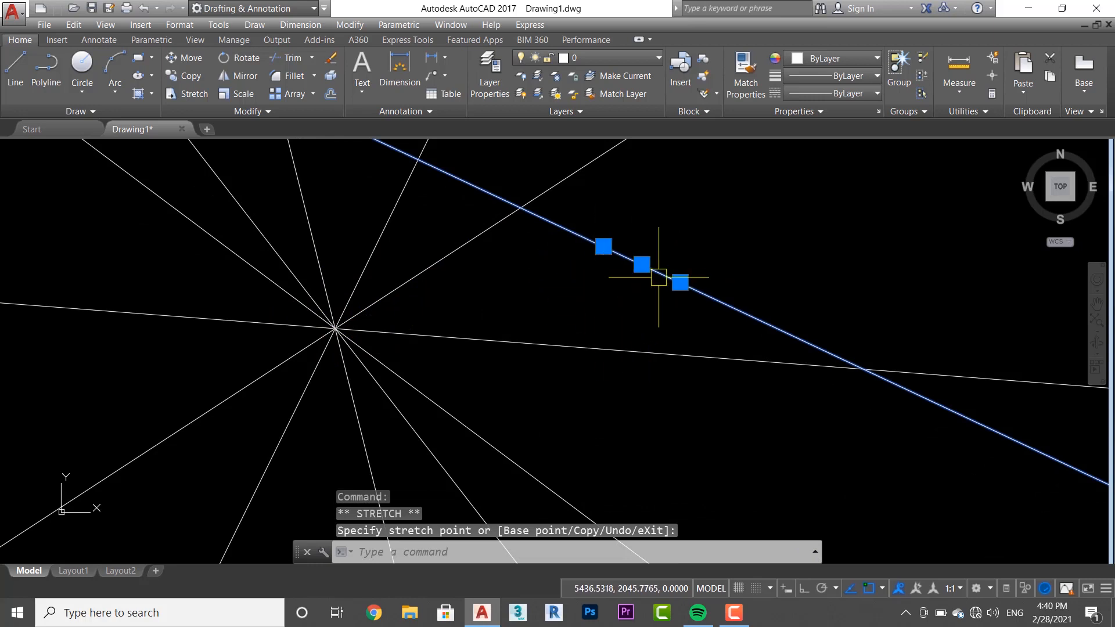
click(680, 283)
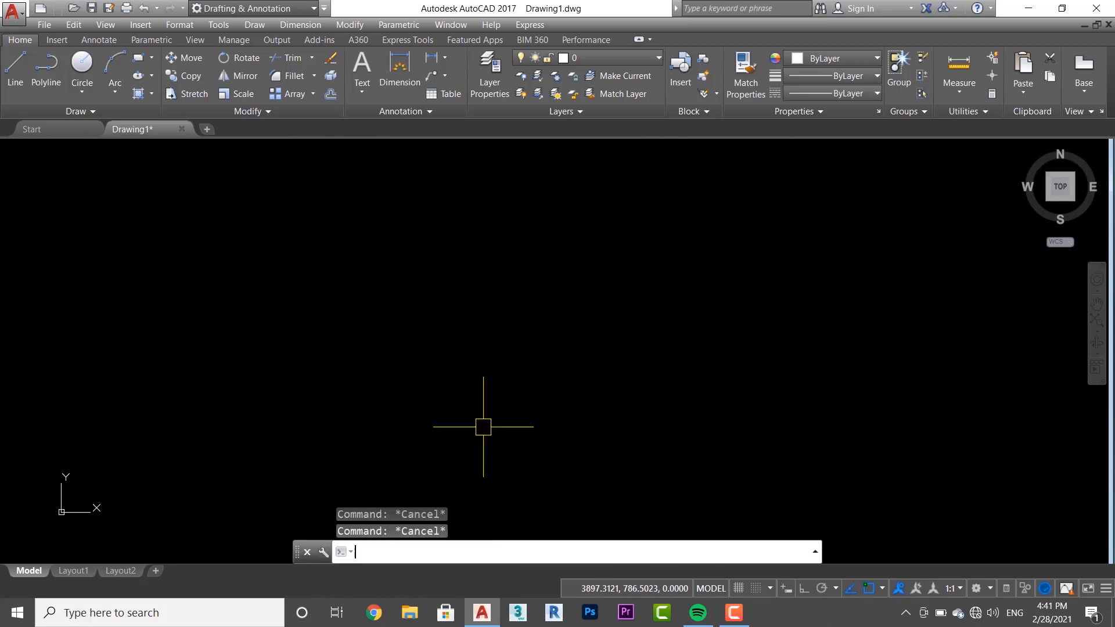
Step: Draw a horizontal and a vertical construction line crossing at one point, with Ortho mode turned on
text(l)
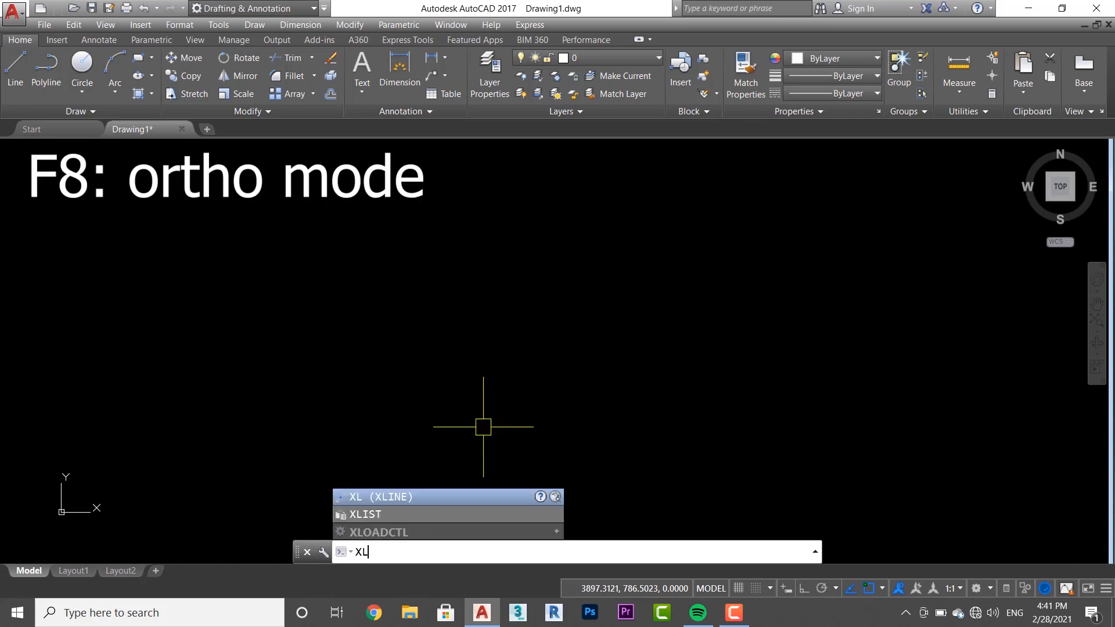
key(Return)
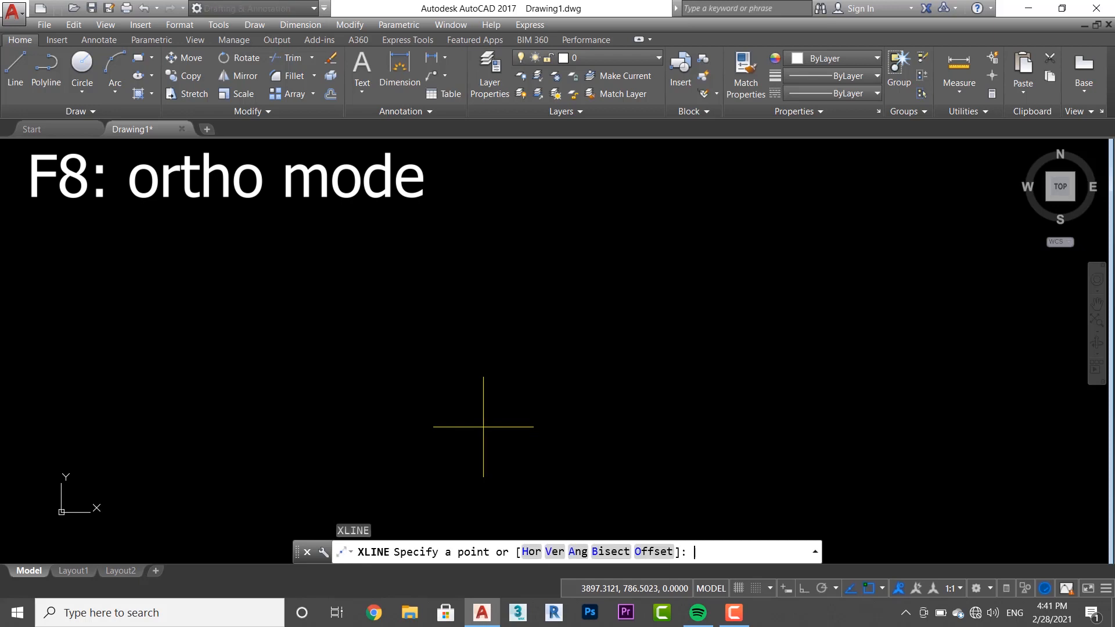
click(803, 591)
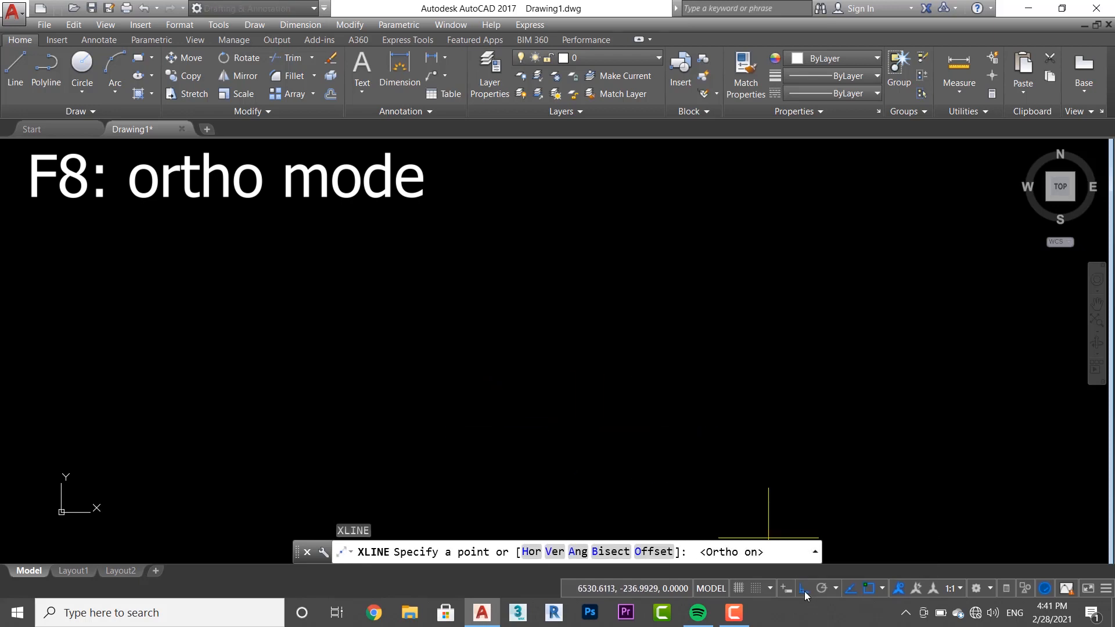
click(394, 347)
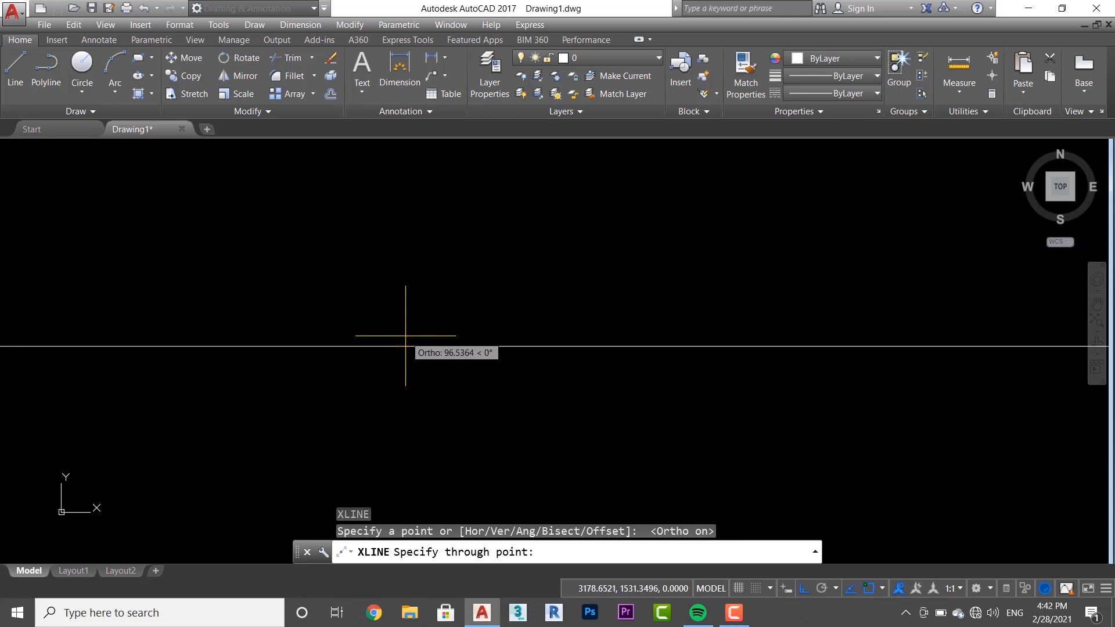
click(405, 336)
click(398, 317)
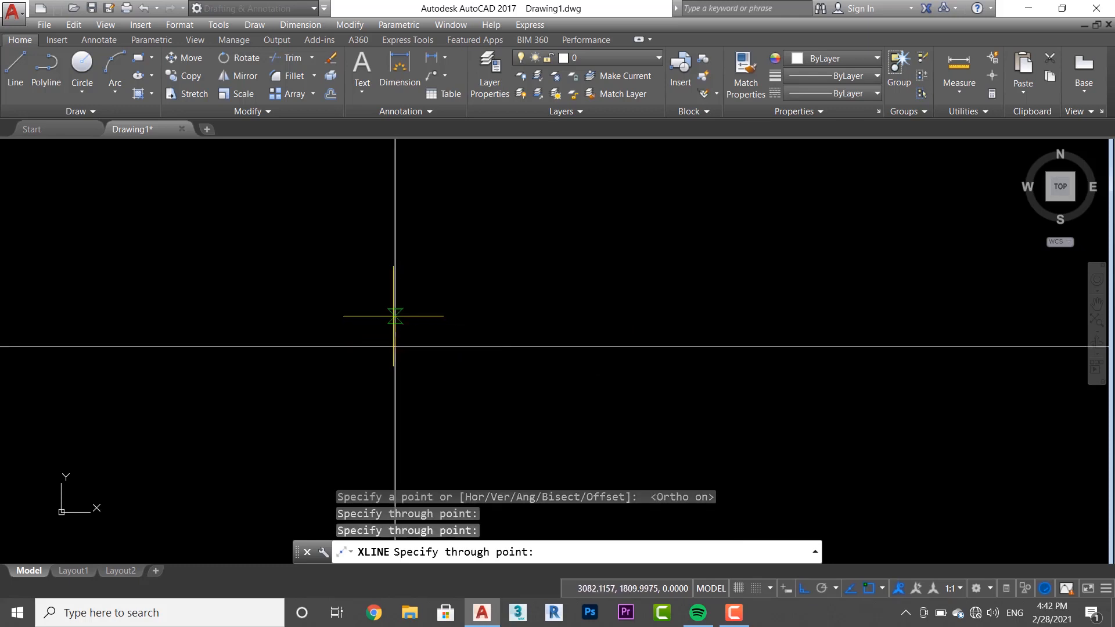
middle_drag(398, 317, 181, 323)
key(Escape)
key(Escape)
Step: Draw a series of horizontal construction lines above and below the existing one with XLINE's Hor option
text(xl)
key(Return)
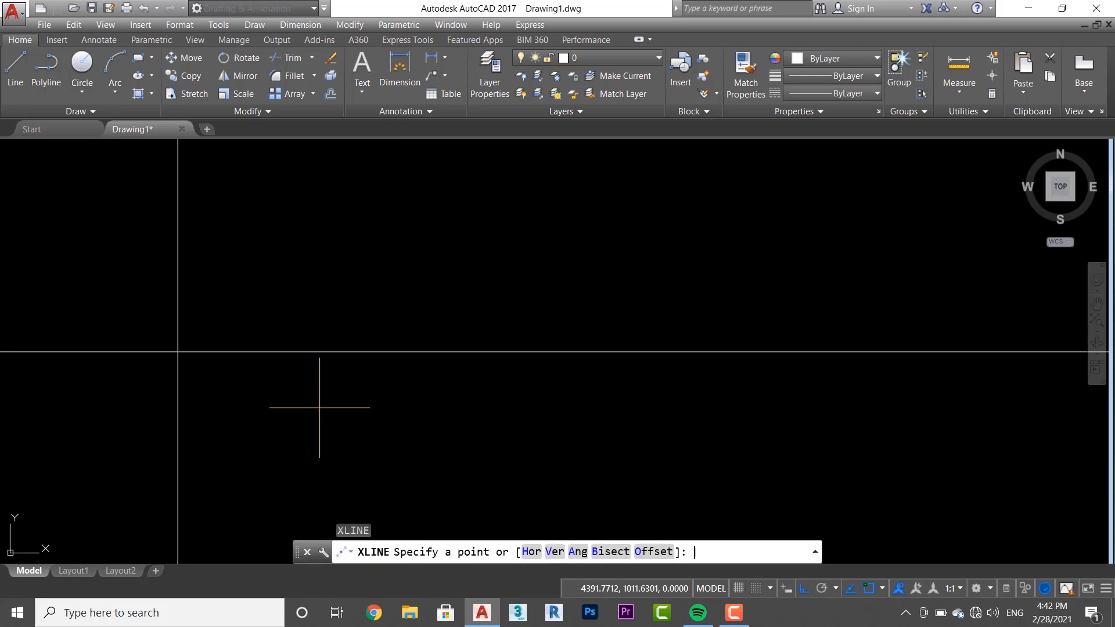
click(535, 556)
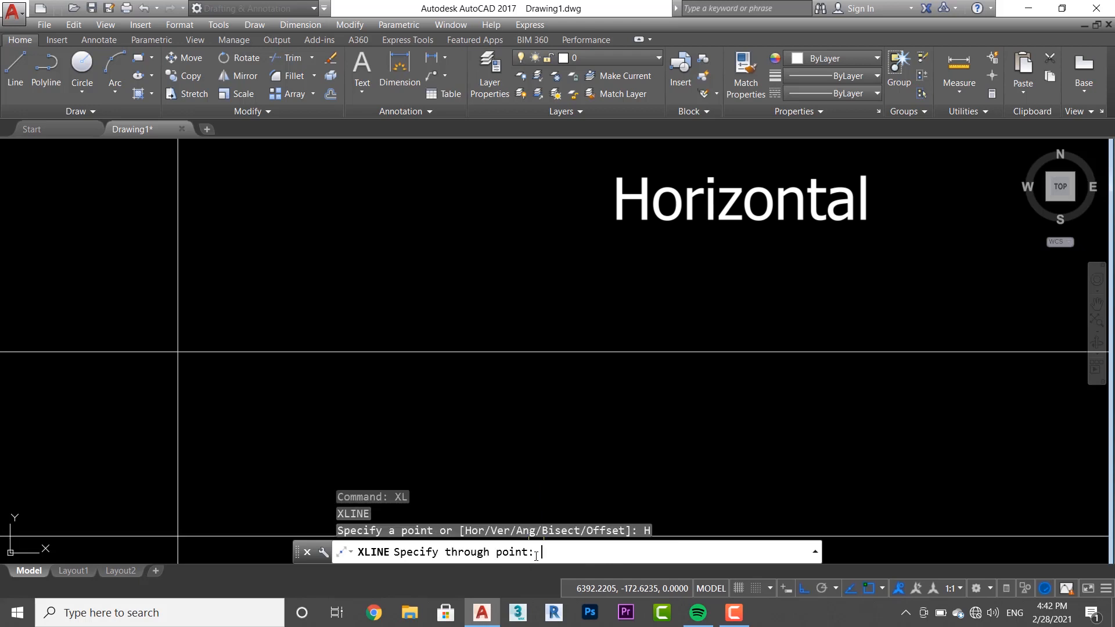
click(395, 413)
click(396, 389)
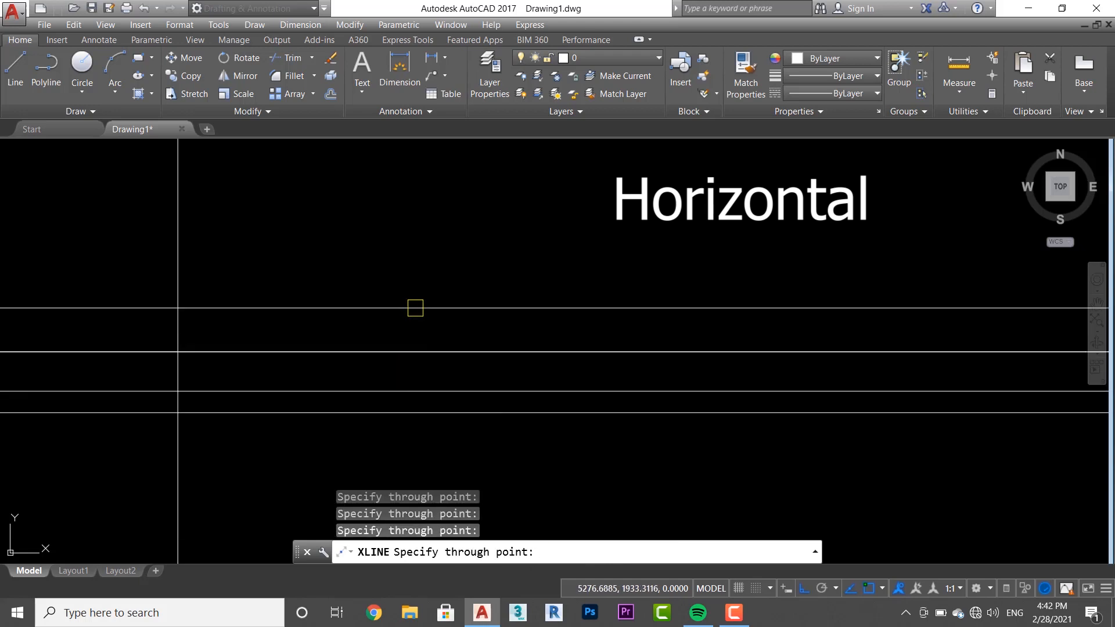
click(413, 307)
click(436, 238)
click(438, 194)
click(441, 170)
click(445, 276)
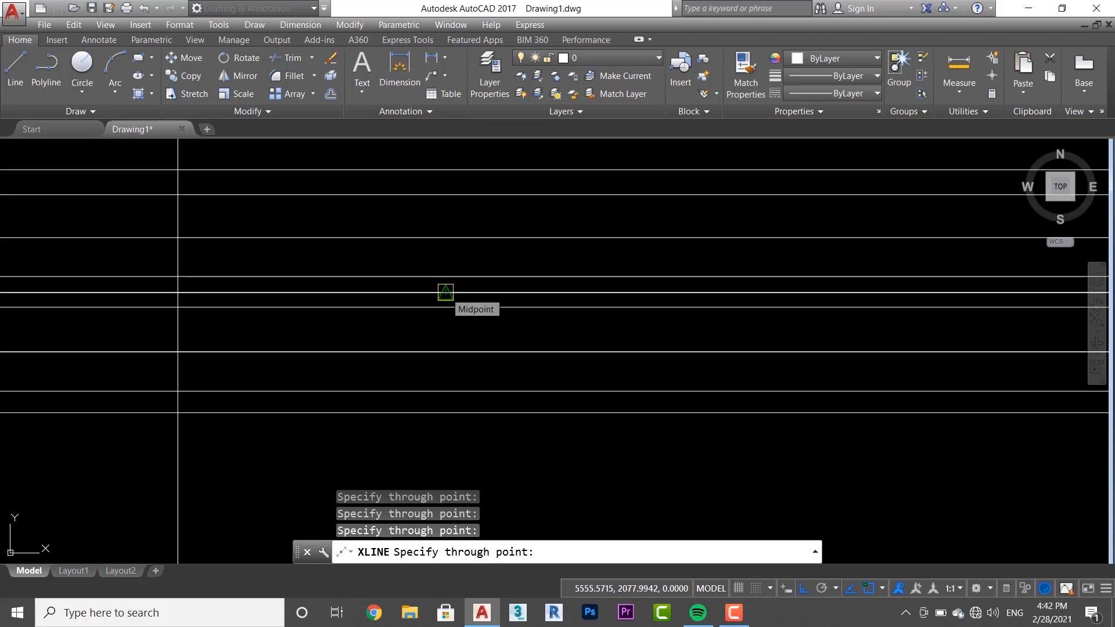
key(Return)
Step: Draw several vertical construction lines to the right of the existing vertical one with XLINE's Ver option
text(xl)
key(Return)
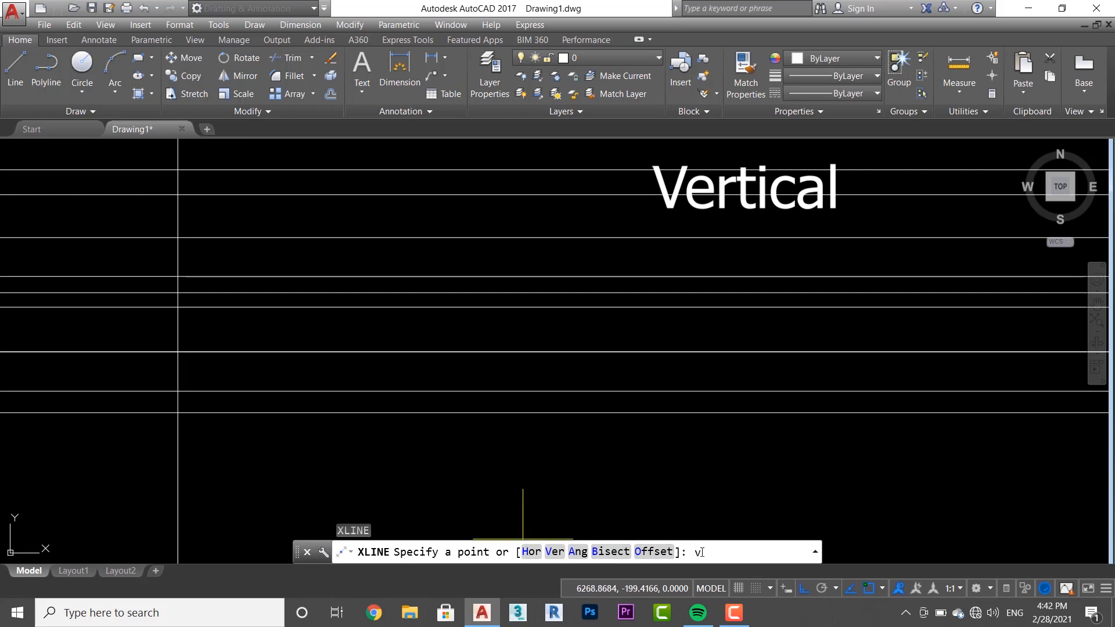
text(v)
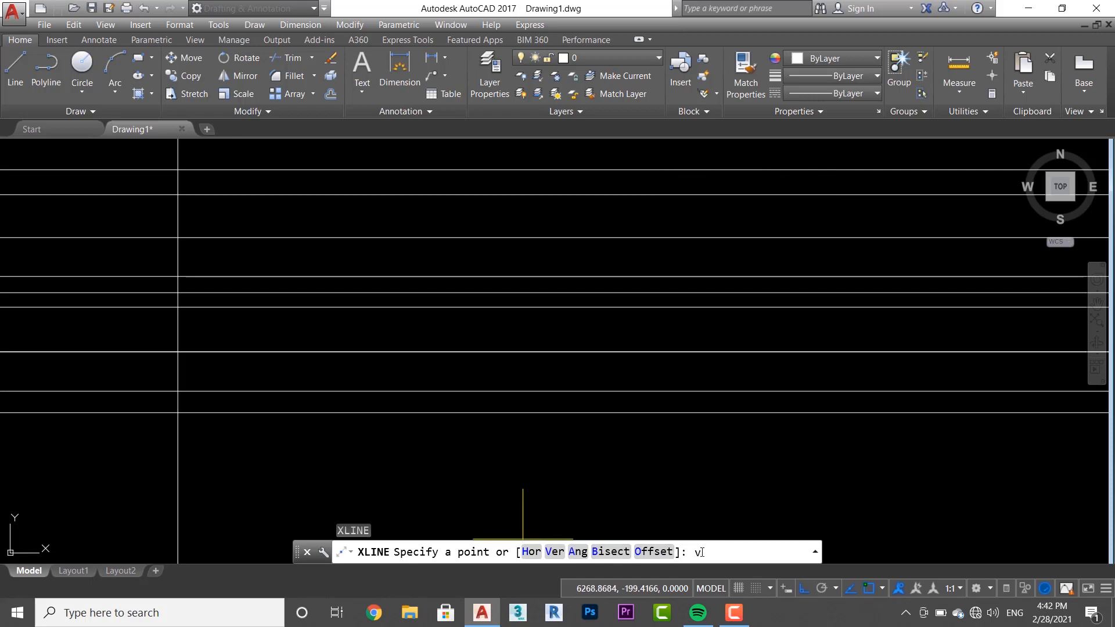
key(Return)
click(227, 457)
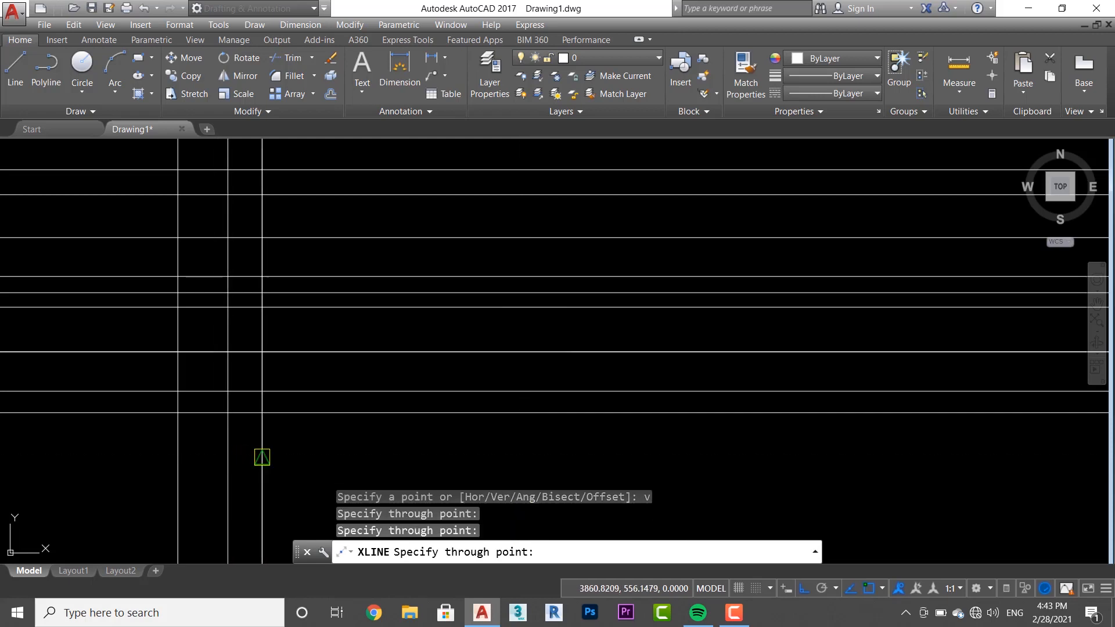
click(262, 453)
click(307, 448)
click(365, 448)
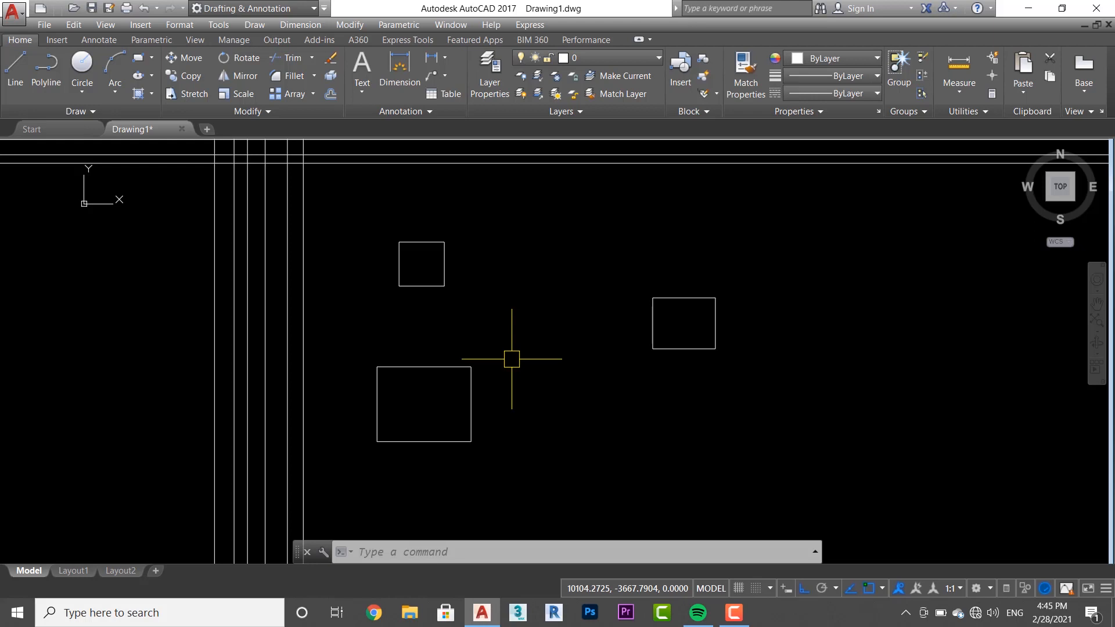
Step: Draw a vertical construction line through the lower-left corner of the large rectangle
text(xl)
key(Return)
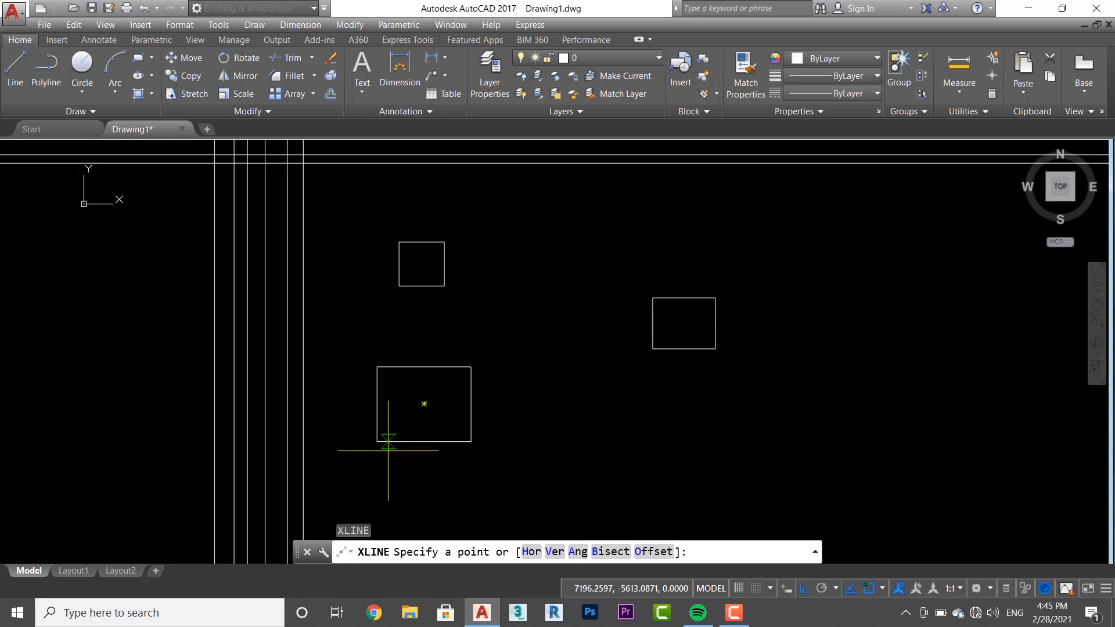
click(377, 441)
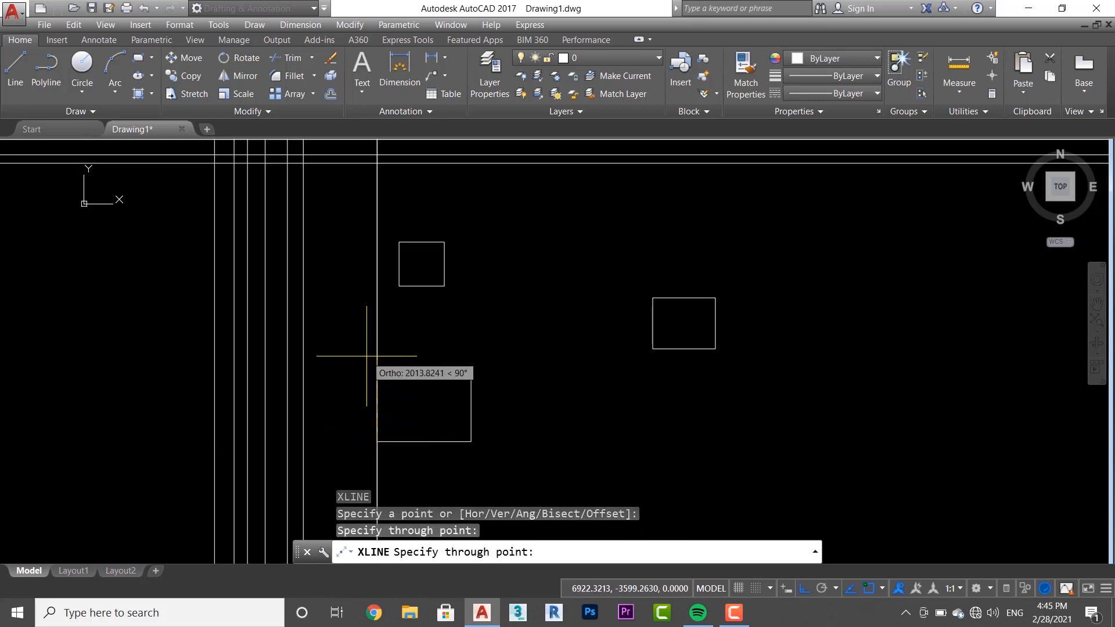
key(Return)
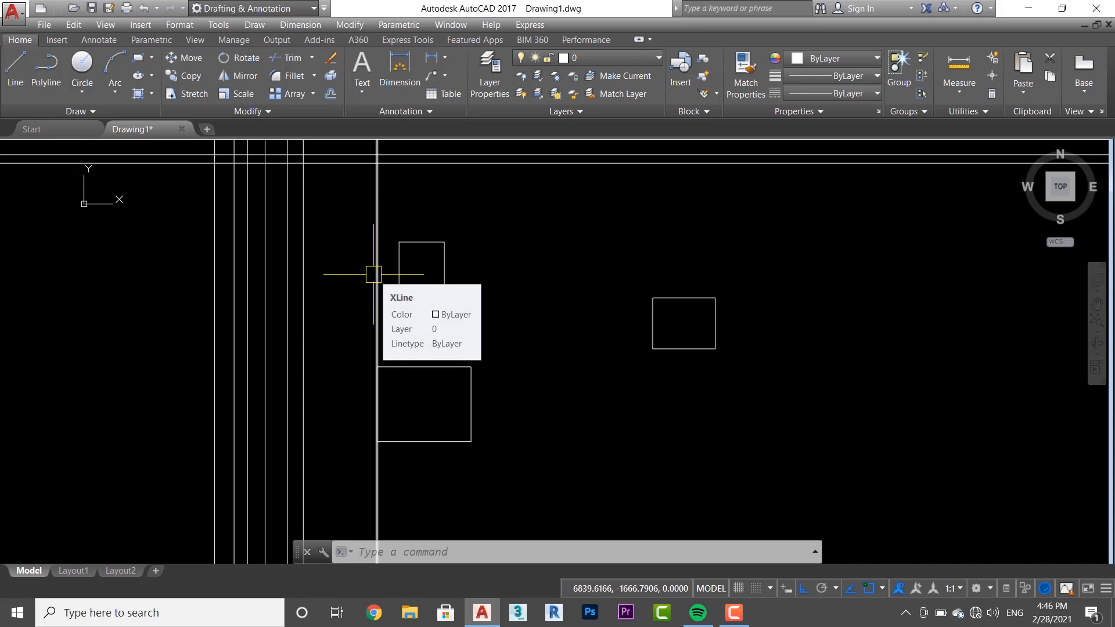
Step: Move the small square horizontally by its lower-left corner onto the vertical construction line along the large rectangle's left edge
click(444, 270)
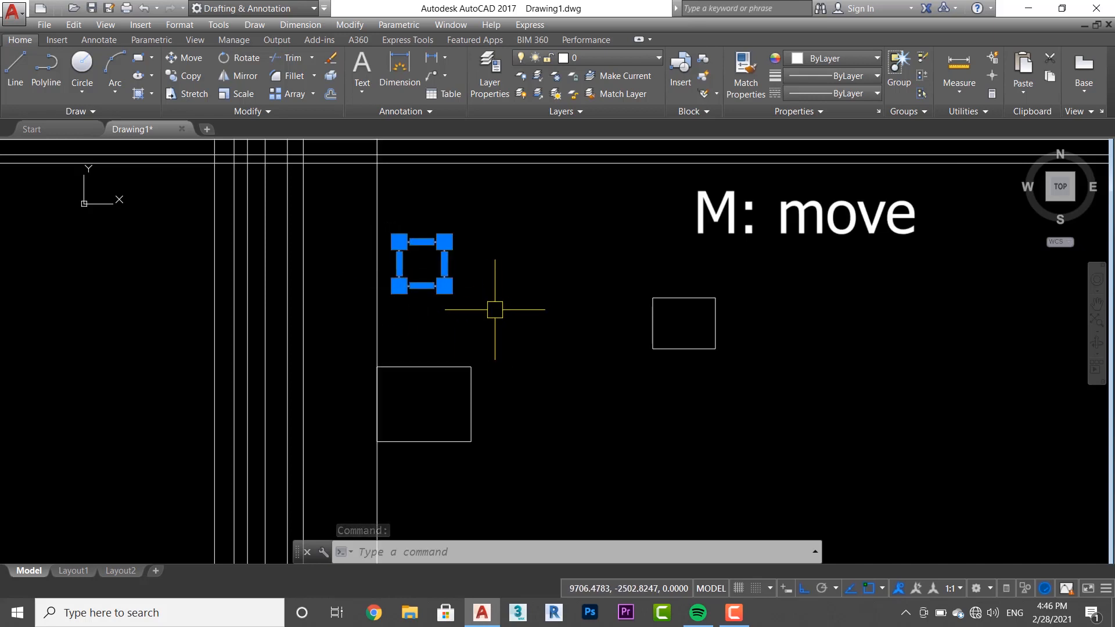
text(M)
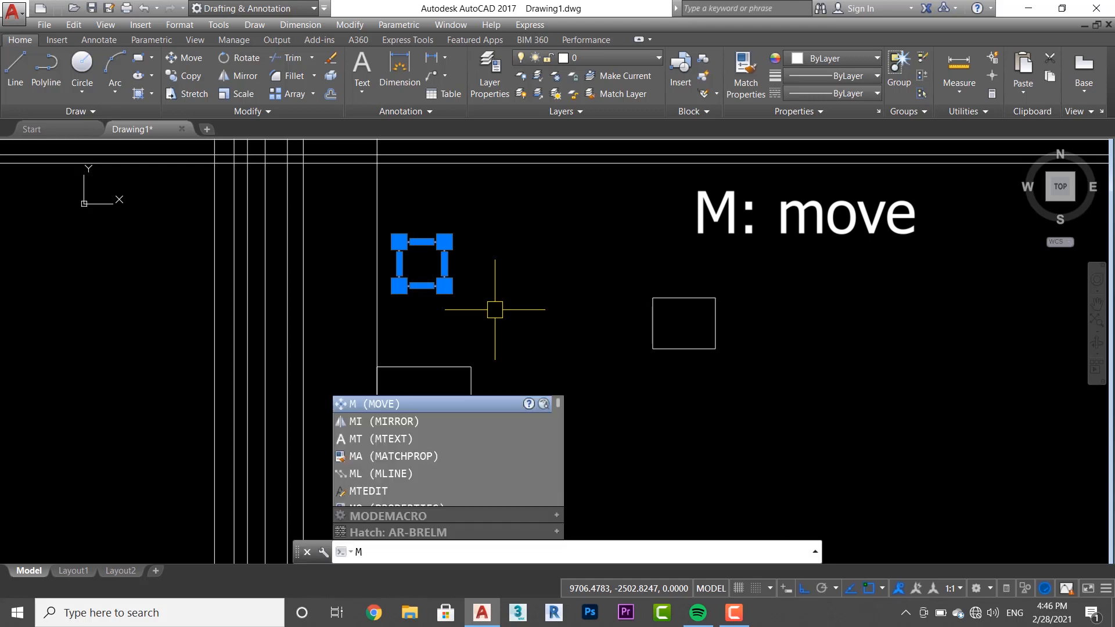
key(Return)
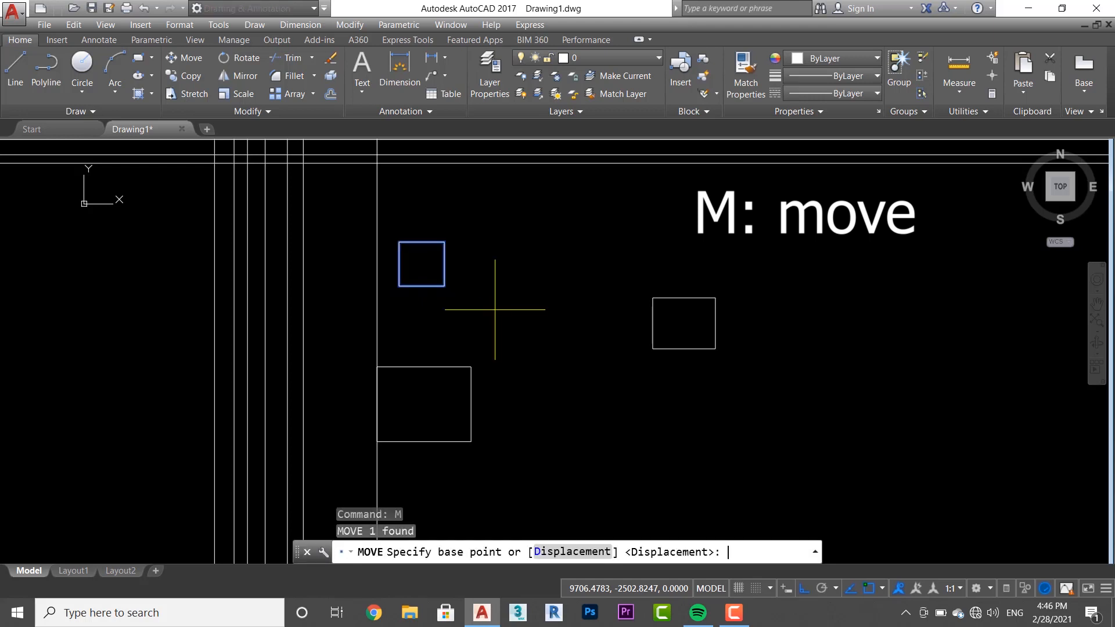
click(399, 286)
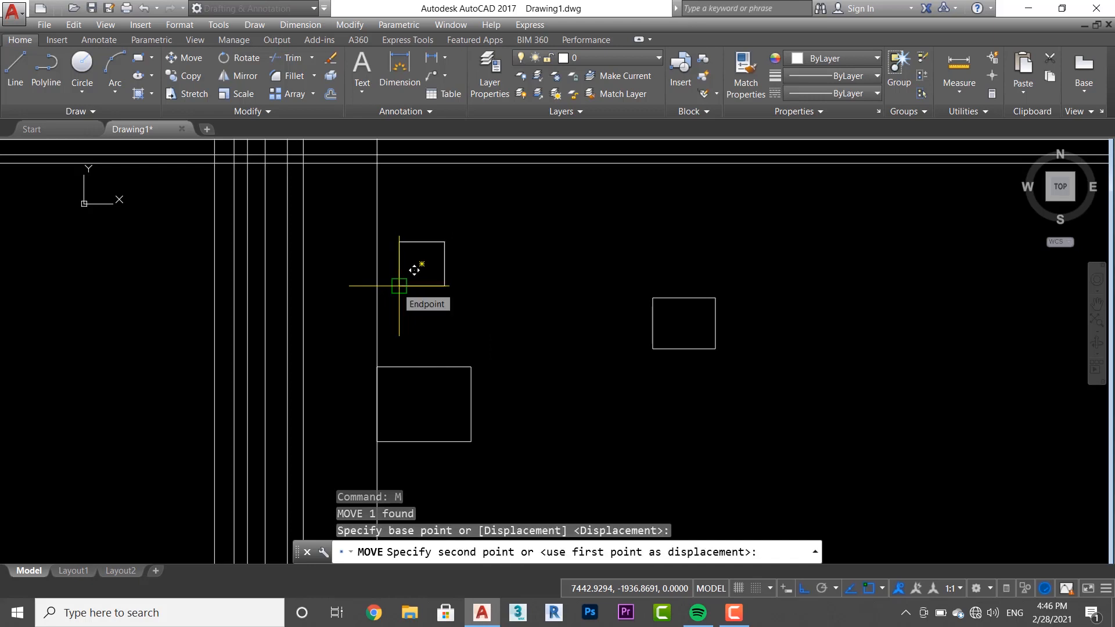
click(378, 286)
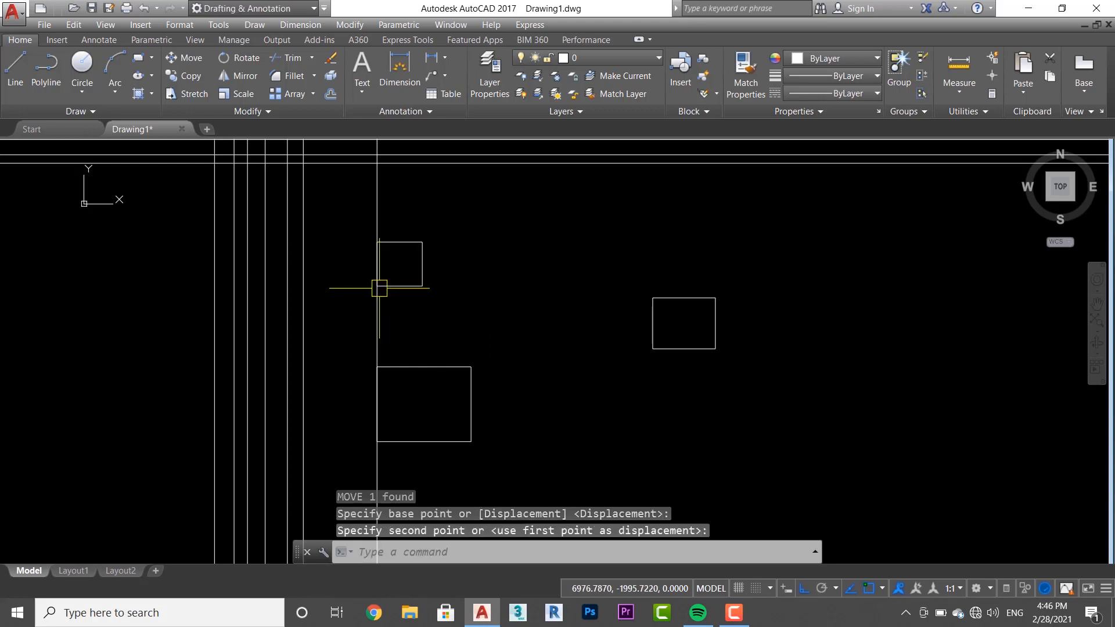
text(XL)
key(Return)
key(Escape)
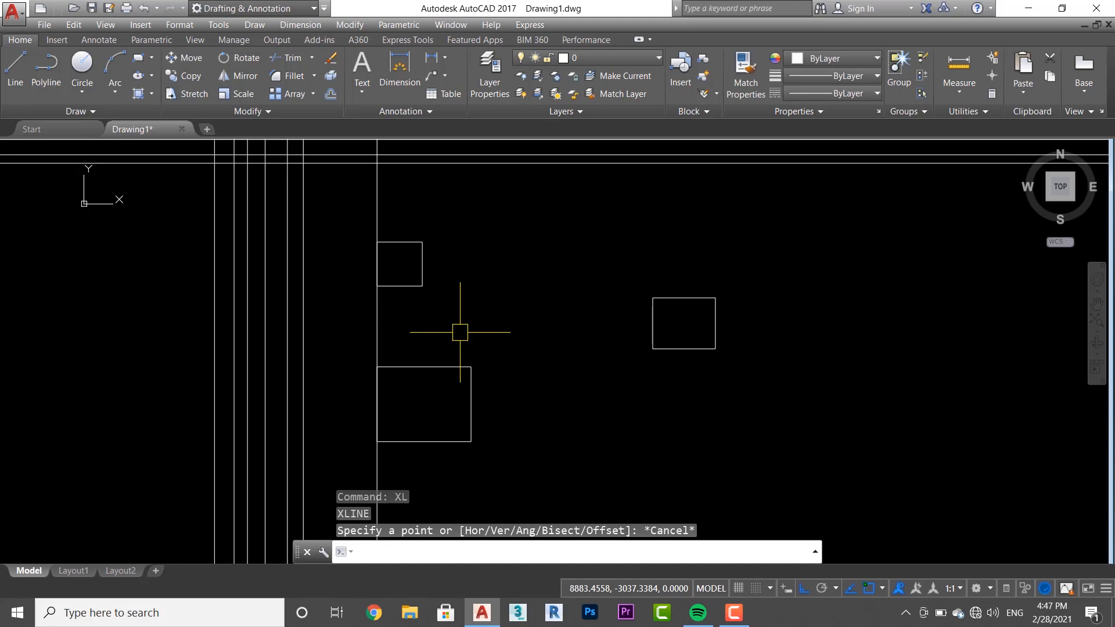
Step: Draw a vertical construction line through the lower-right corner of the small square
key(Return)
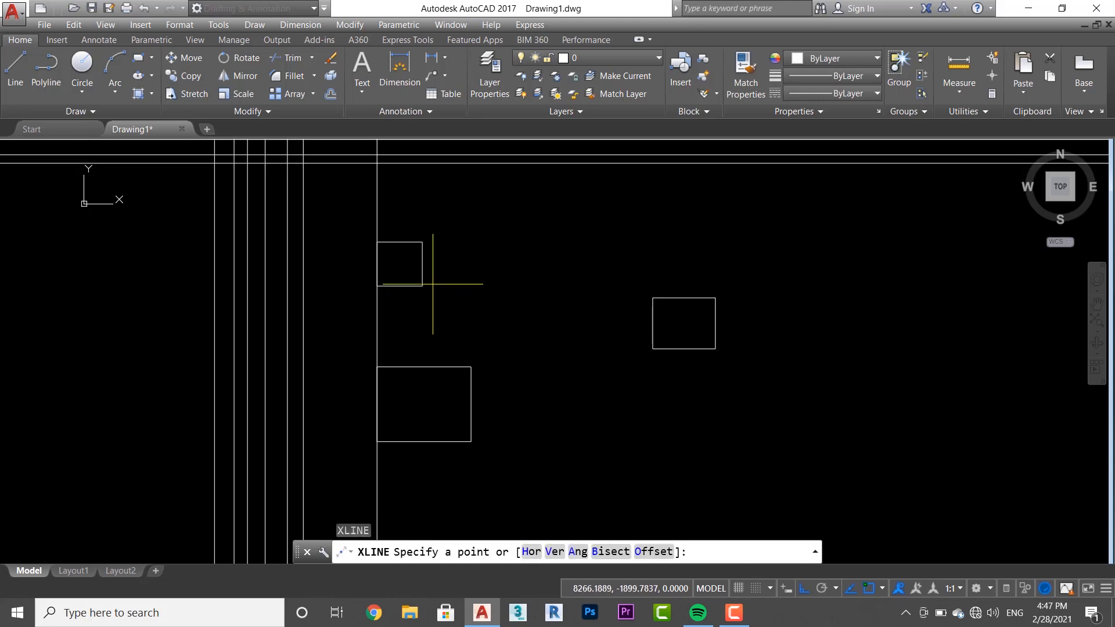
click(422, 285)
click(422, 321)
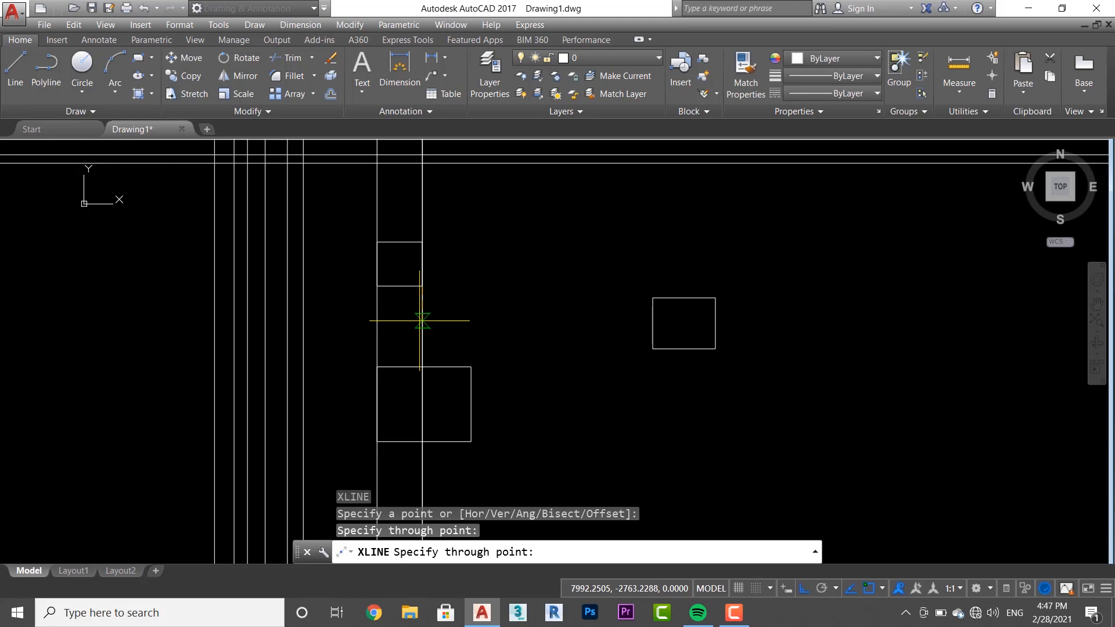
key(Return)
Step: Stretch the right edge of the large rectangle inward to the vertical construction line through the small square's lower-right corner
click(471, 404)
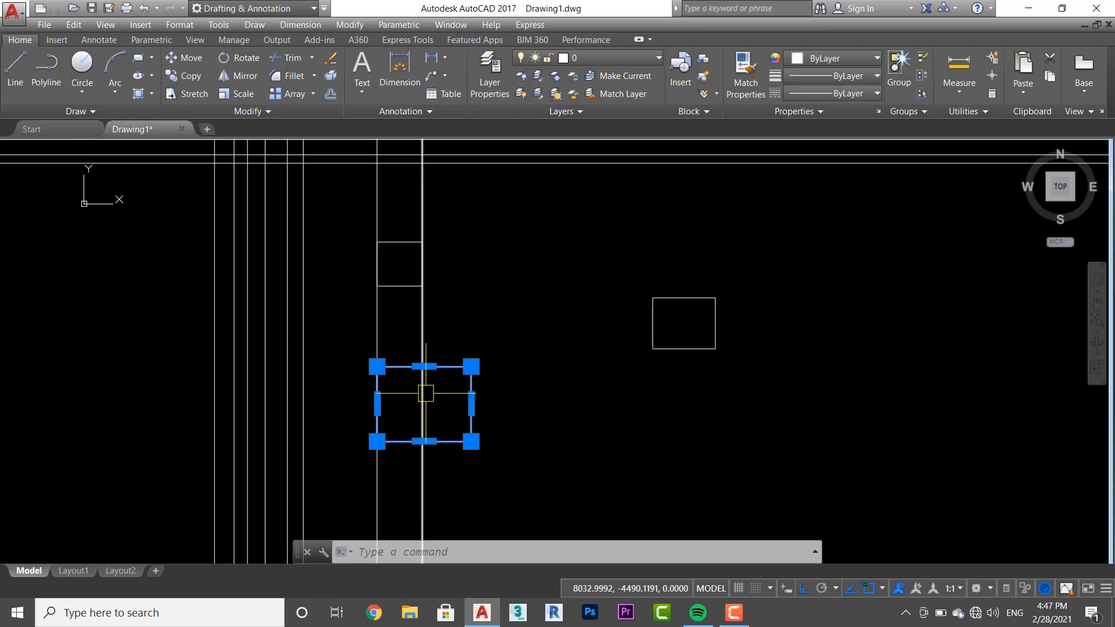
middle_drag(448, 395, 471, 380)
scroll(470, 379, up, 2)
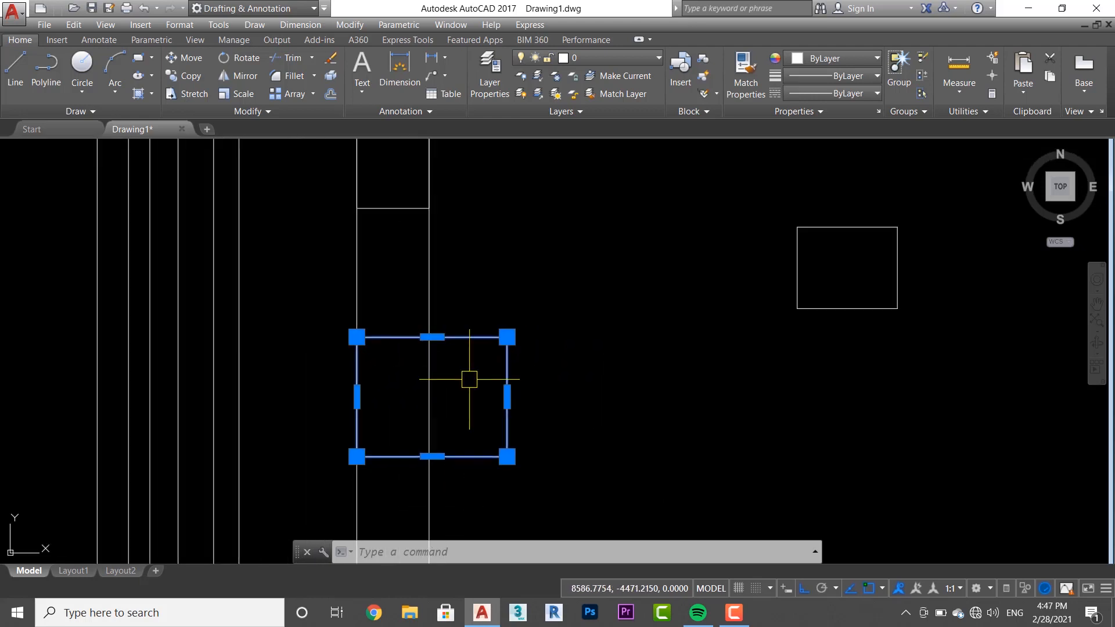
click(507, 396)
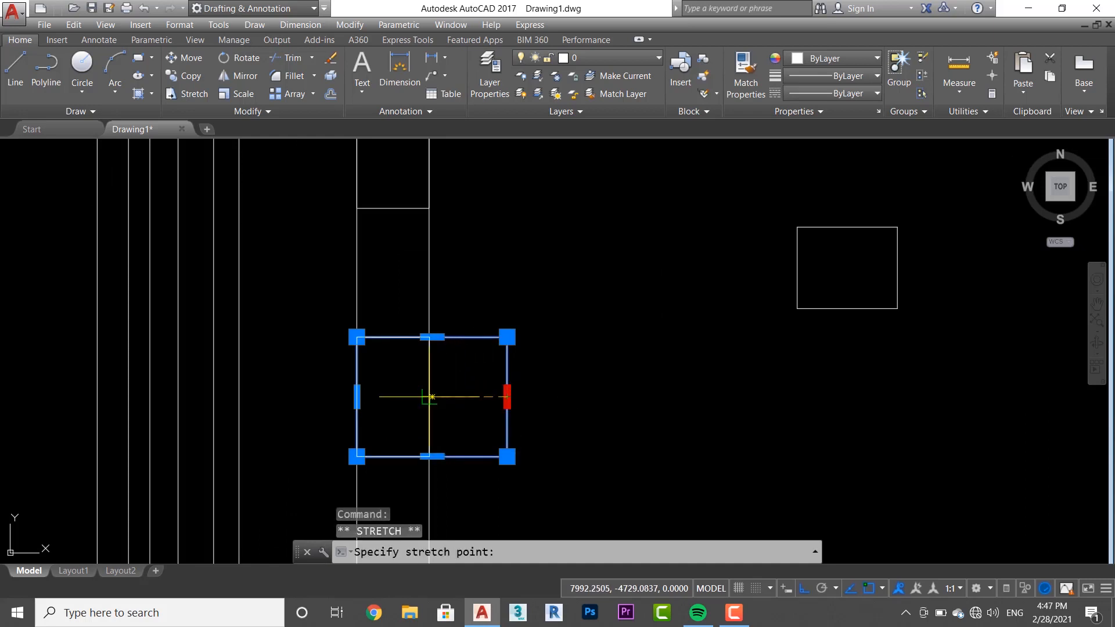
scroll(431, 393, up, 4)
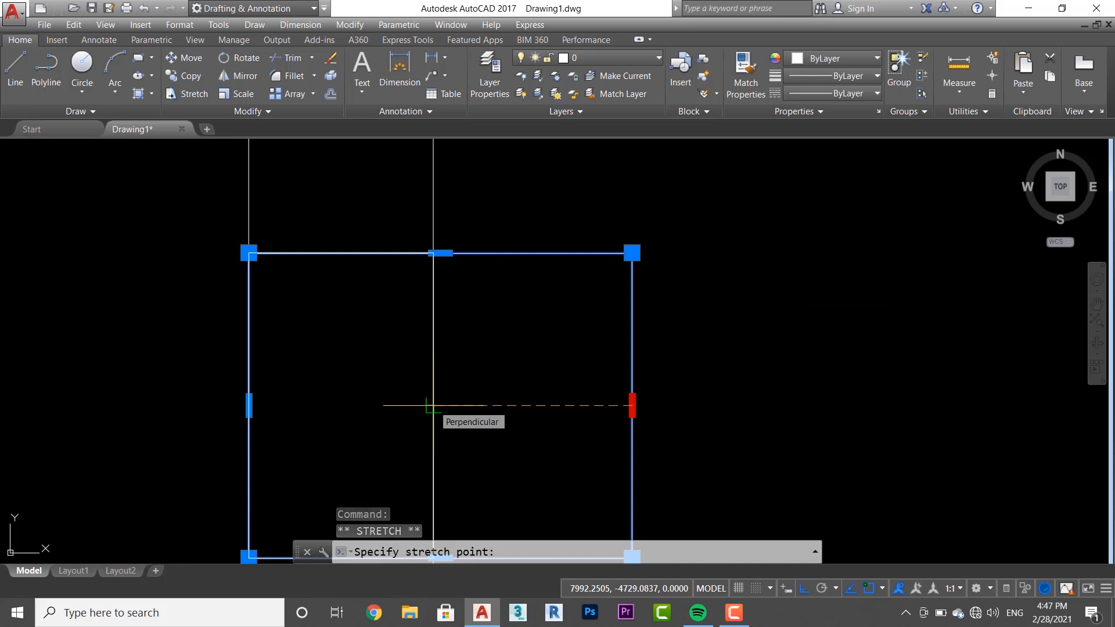
click(434, 406)
scroll(493, 388, down, 4)
key(Escape)
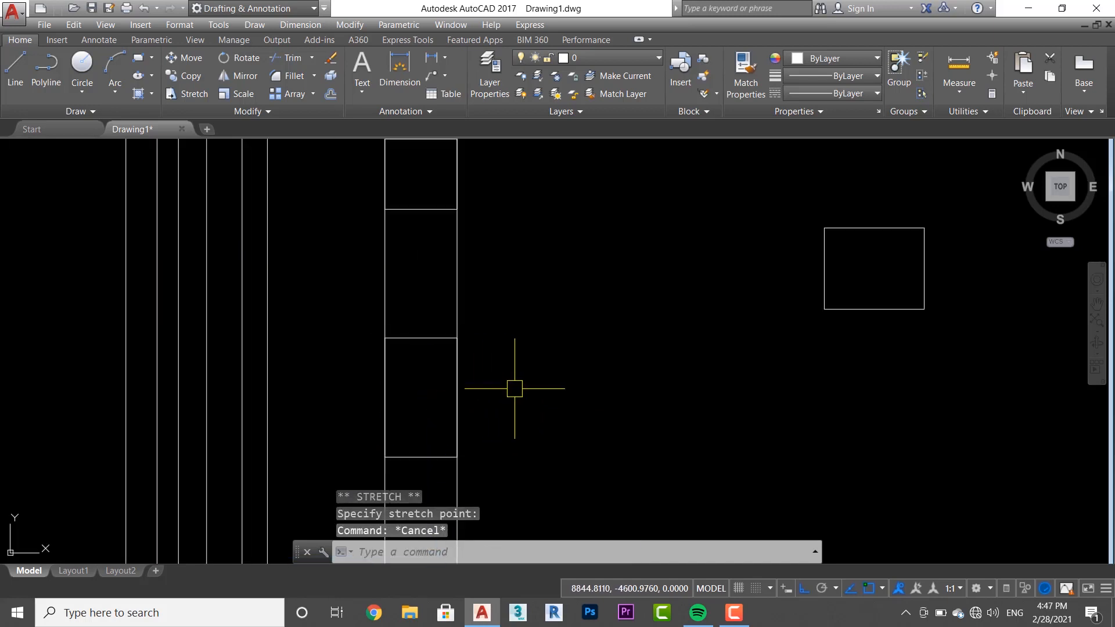
scroll(455, 301, down, 4)
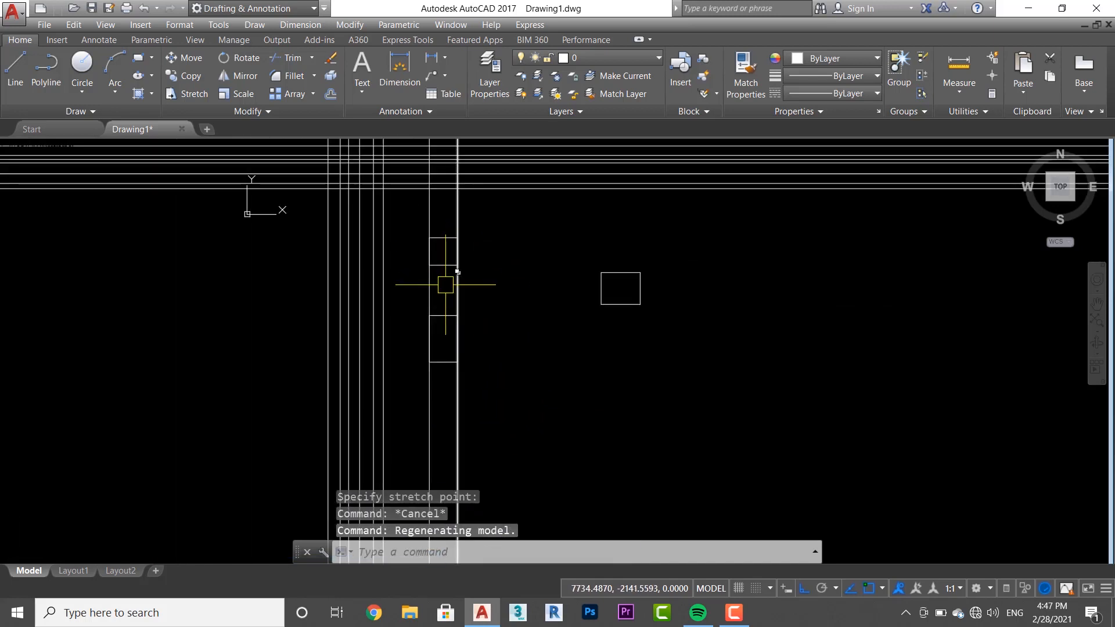
text(xl)
key(Return)
key(Escape)
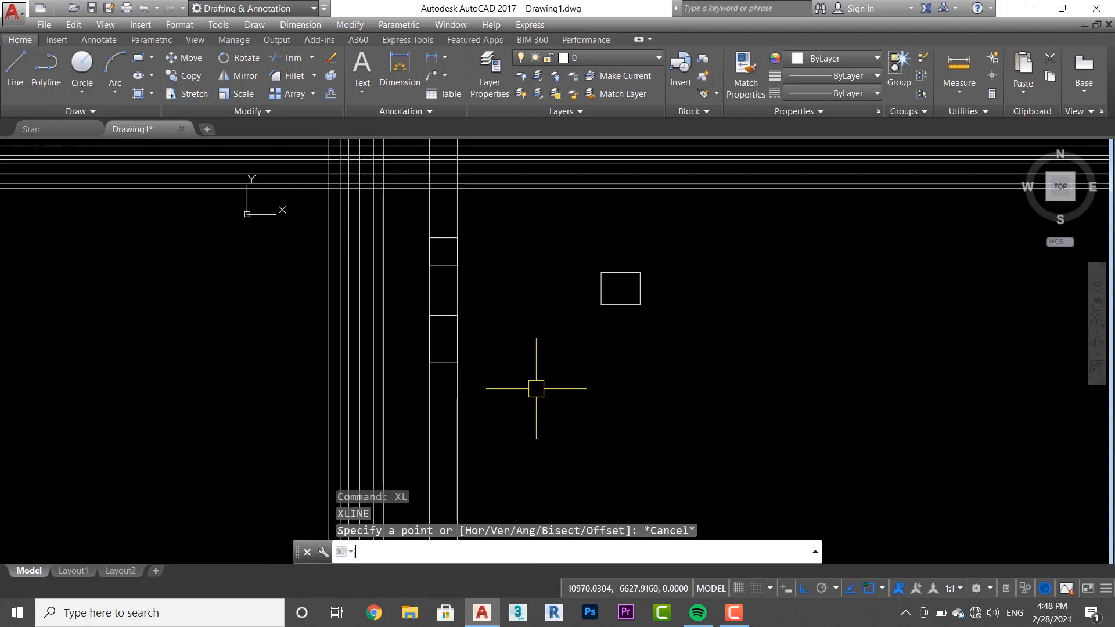
Step: Draw a horizontal construction line through the lower-right corner of the rectangle below the small square, using XLINE's Hor option
text(xl)
key(Return)
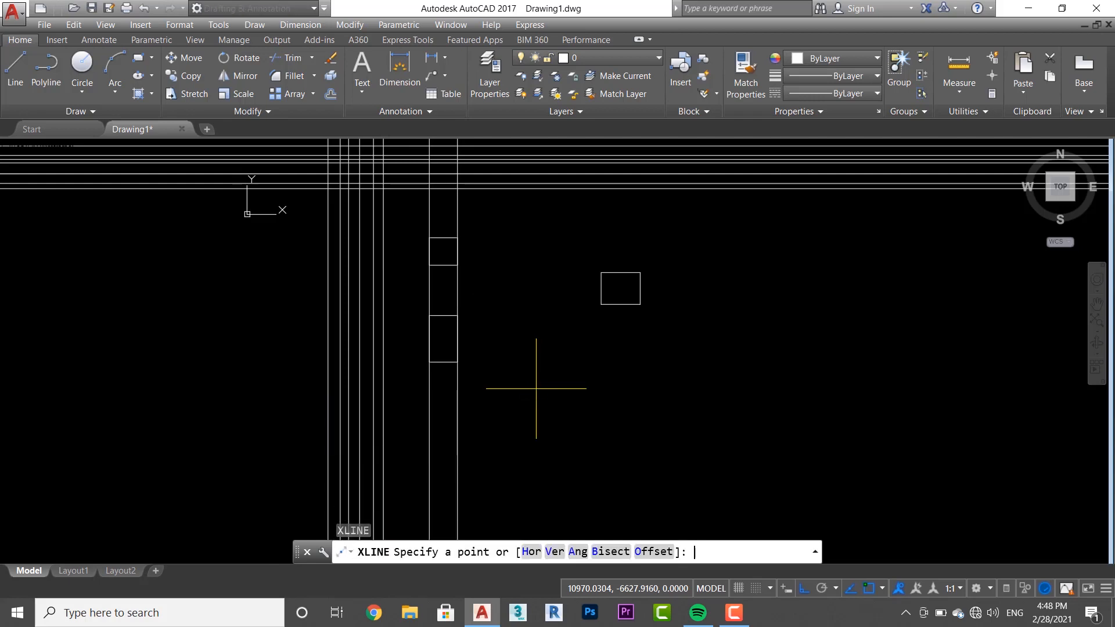
click(526, 553)
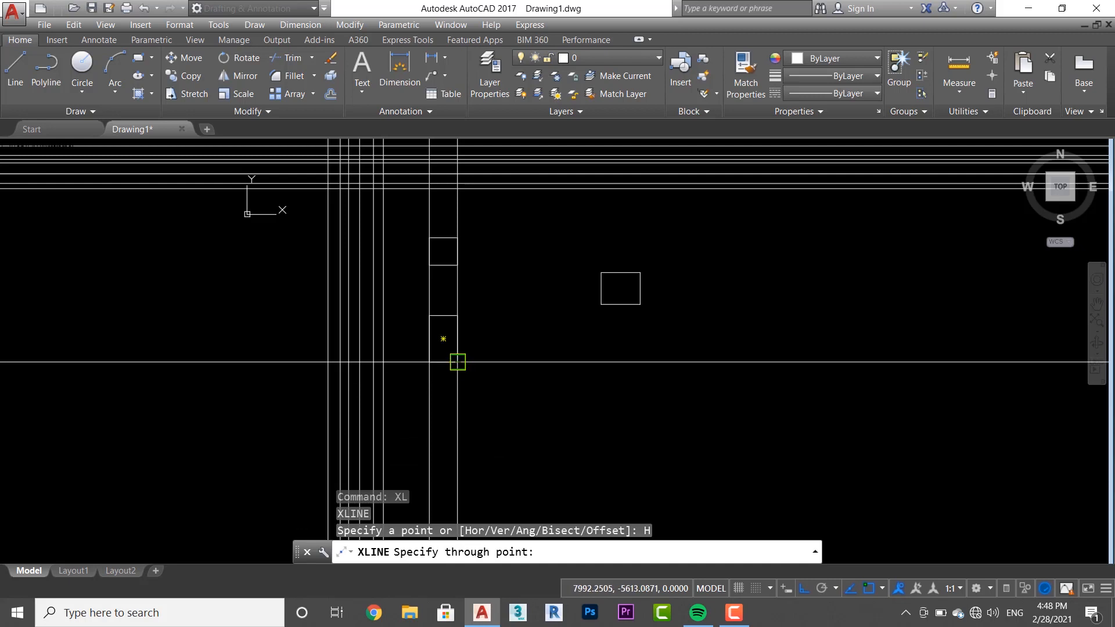
click(458, 361)
key(Escape)
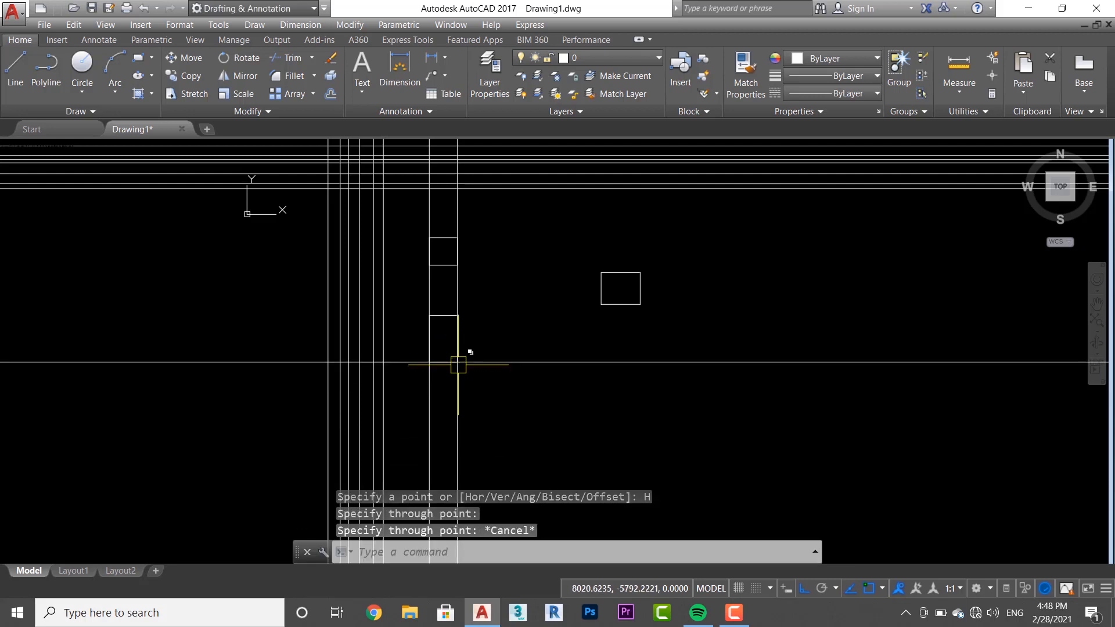
Step: Move the separate rectangle on the right by its lower-left corner straight onto the horizontal construction line, closer to the other rectangles
scroll(455, 348, up, 2)
middle_drag(488, 370, 479, 419)
click(681, 319)
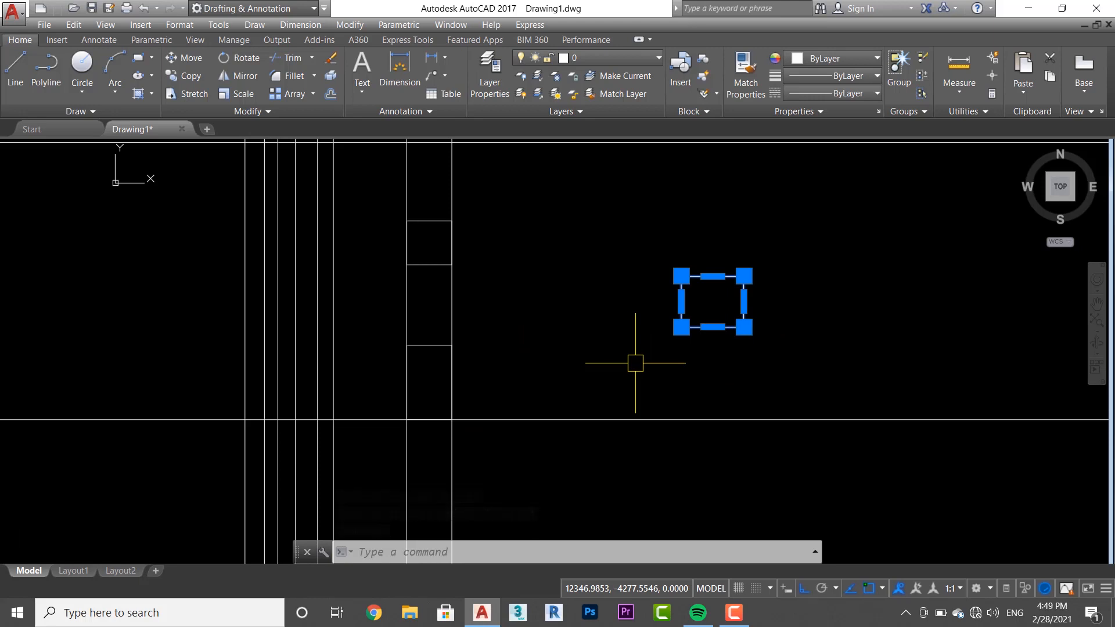
text(M)
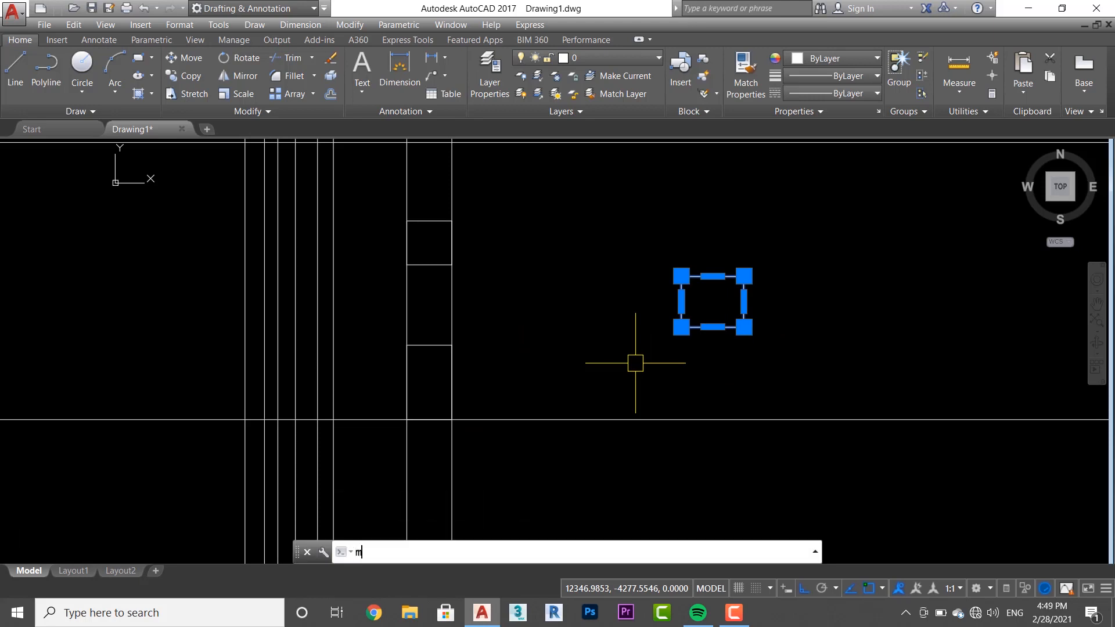
key(Return)
click(681, 327)
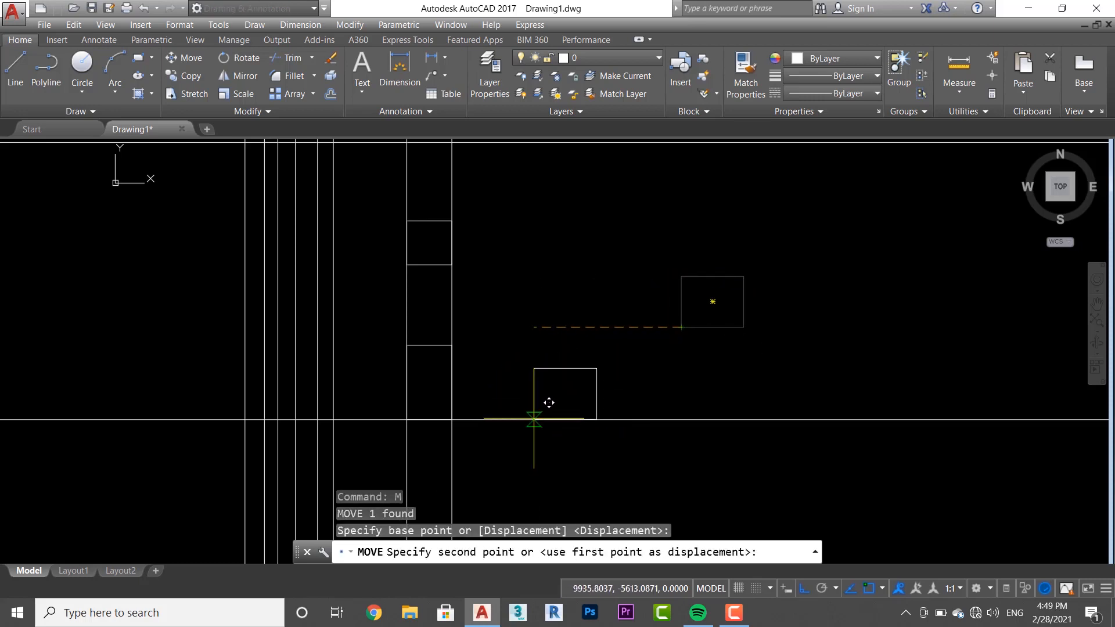
click(533, 419)
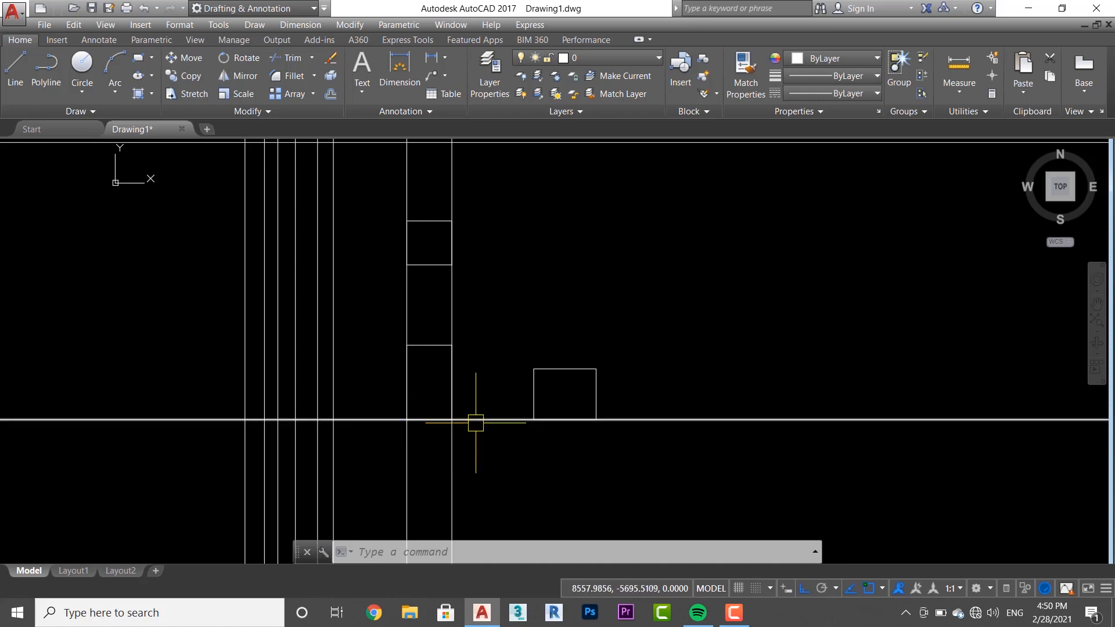
key(Escape)
key(Escape)
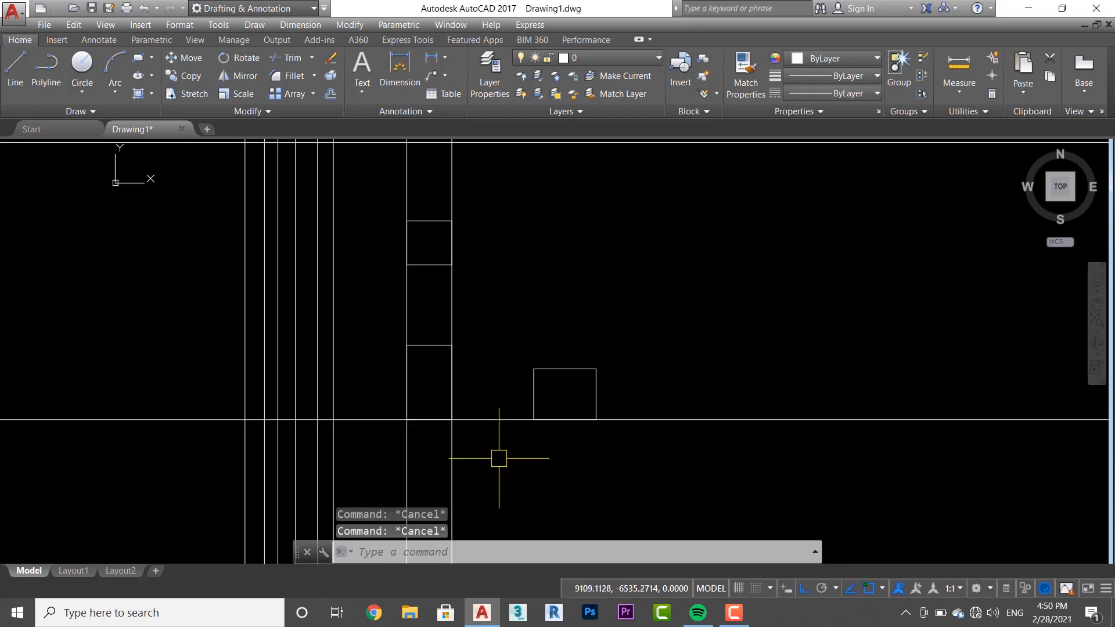
Step: Draw a horizontal construction line through the upper-right corner of the lower-left rectangle with XLINE's Hor option
text(XL)
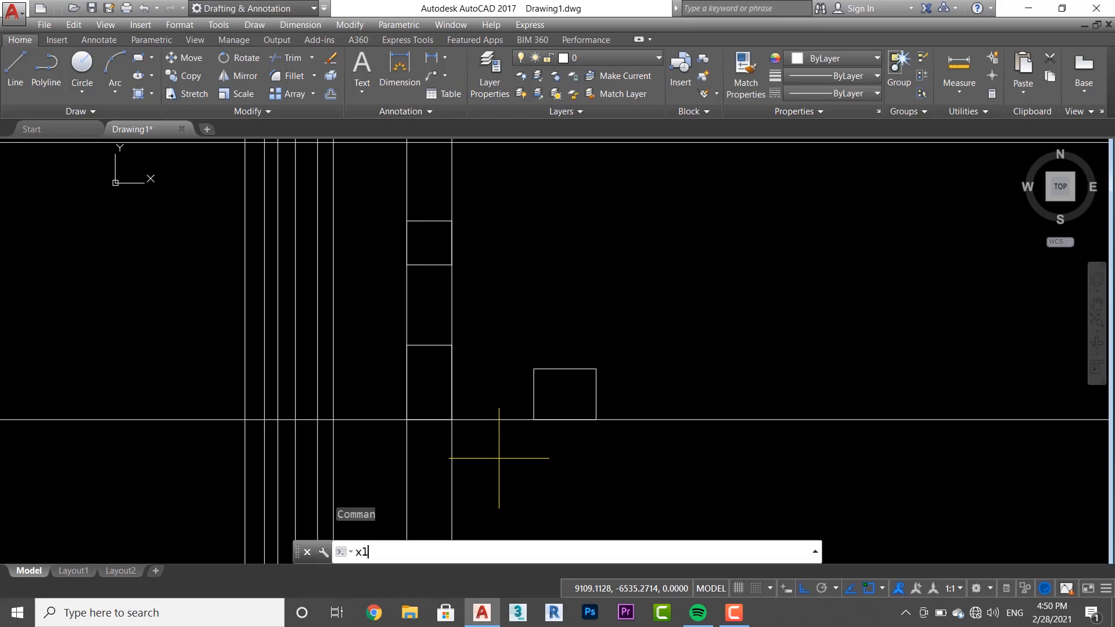
key(Return)
text(H)
key(Return)
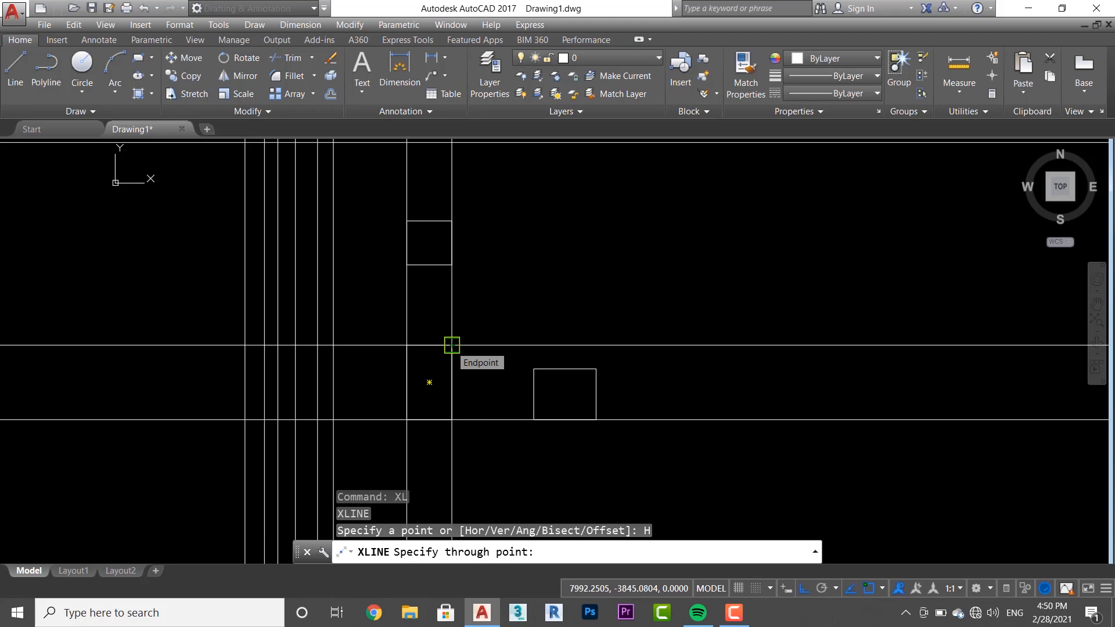
click(452, 345)
key(Escape)
key(Escape)
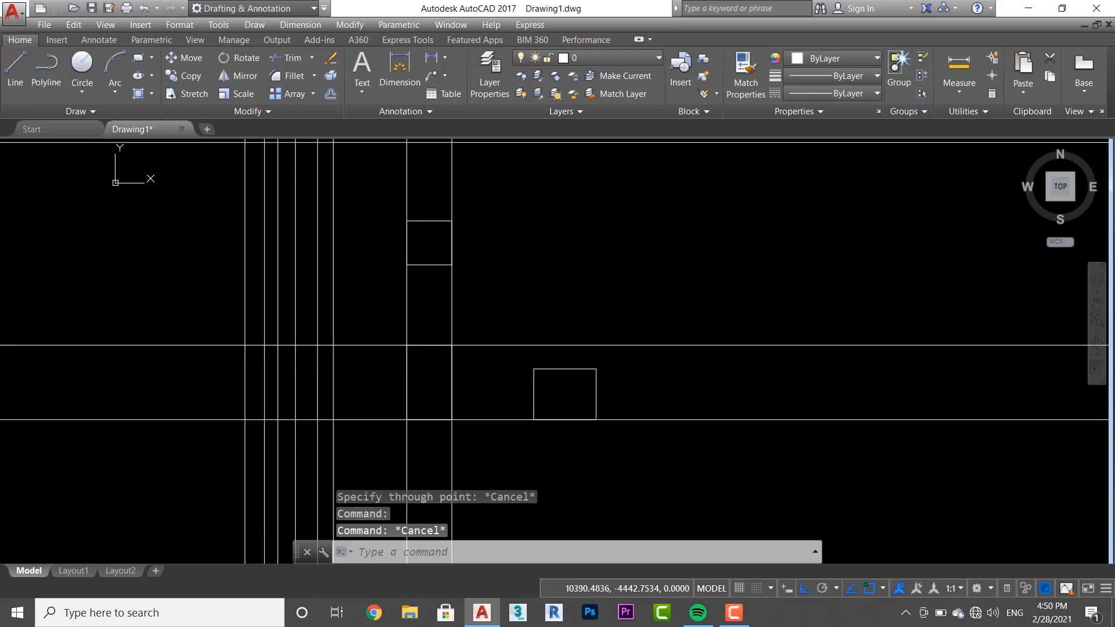
Step: Stretch the top edge of the right rectangle up to the upper horizontal construction line
click(534, 382)
scroll(568, 368, up, 2)
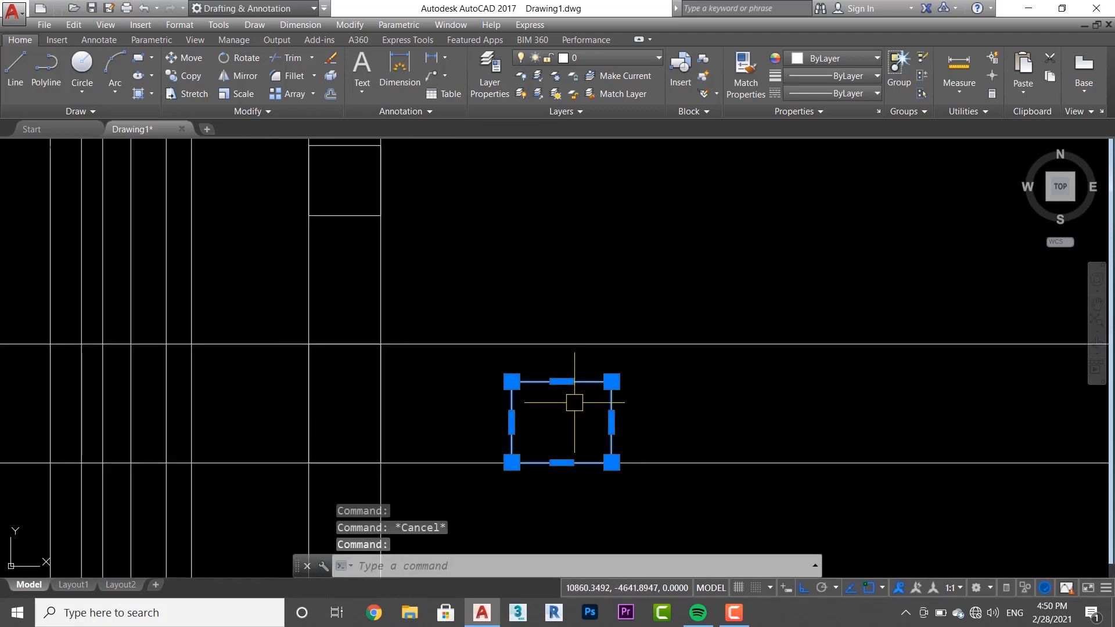
click(562, 381)
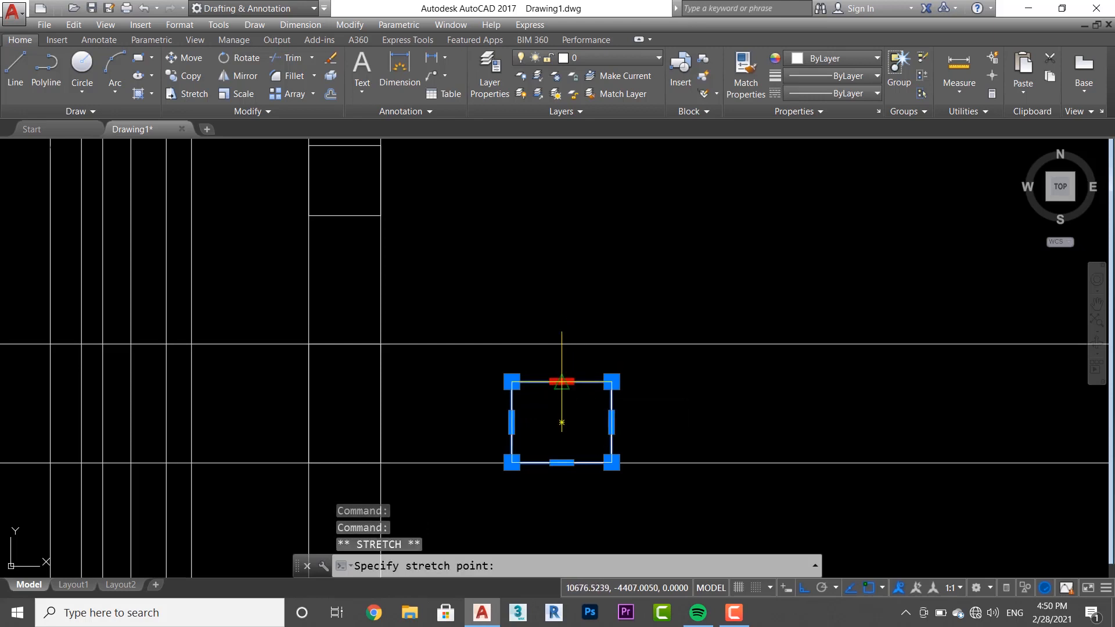
click(561, 344)
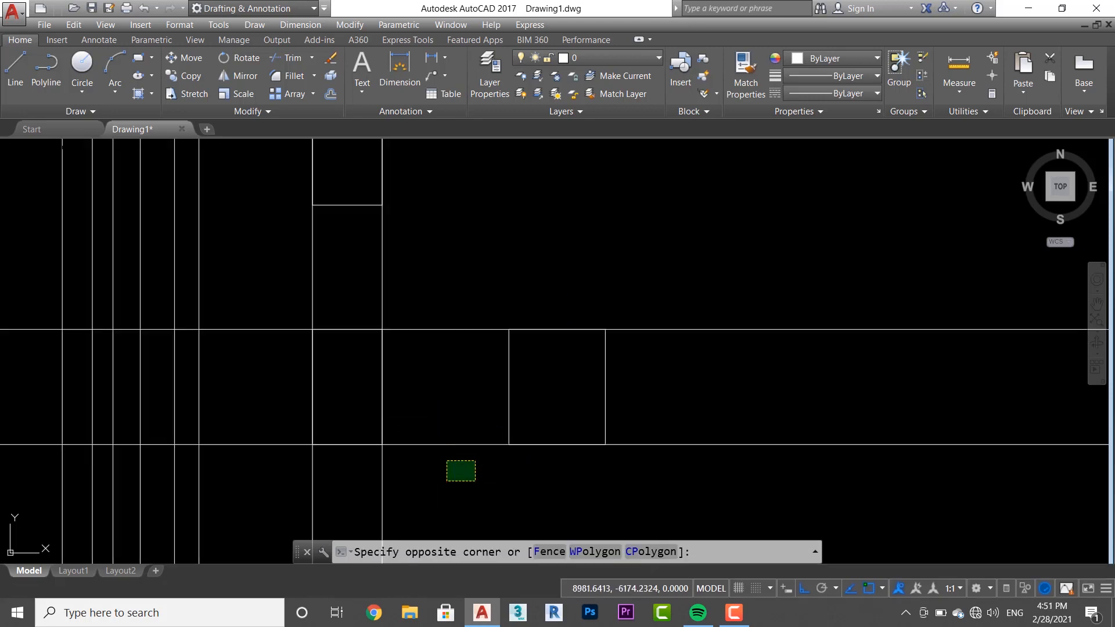
Step: Erase the two horizontal and two vertical construction lines that run along the edges of the rectangles
key(Escape)
click(463, 448)
click(417, 304)
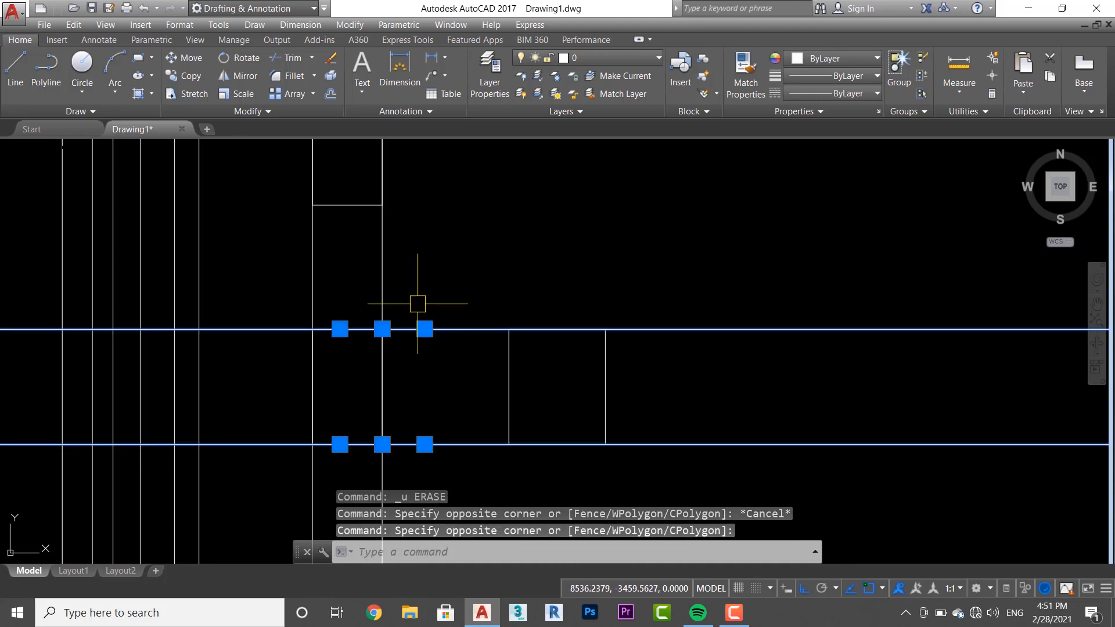
key(Delete)
click(422, 302)
click(295, 278)
key(Delete)
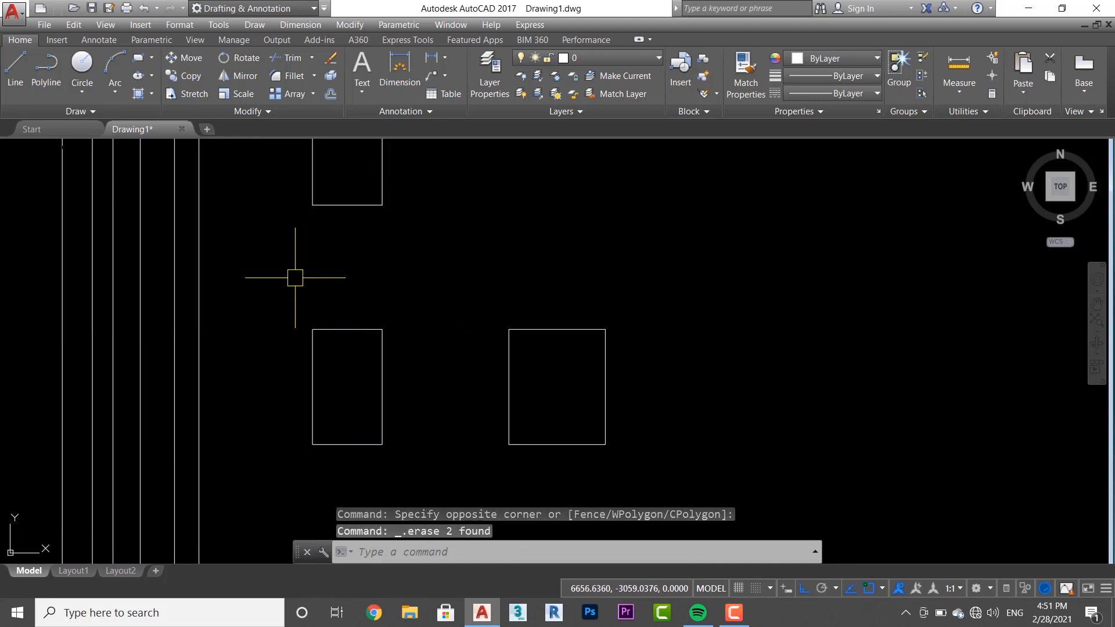
Step: Erase all remaining objects and draw four parallel sloping construction lines with XLINE's Ang option
scroll(494, 336, down, 2)
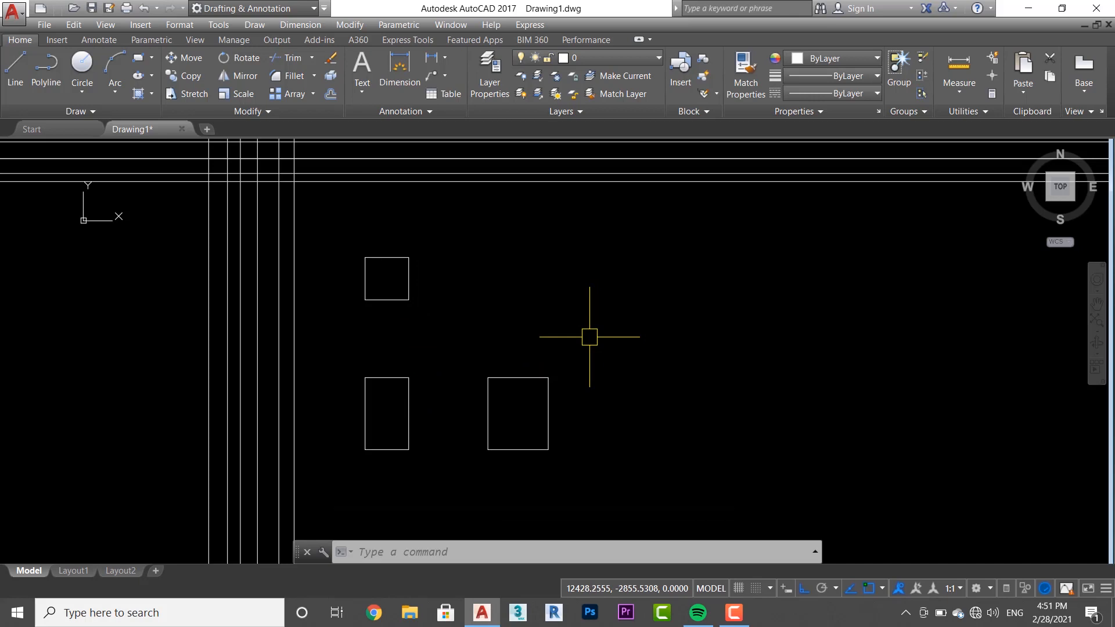
text(x)
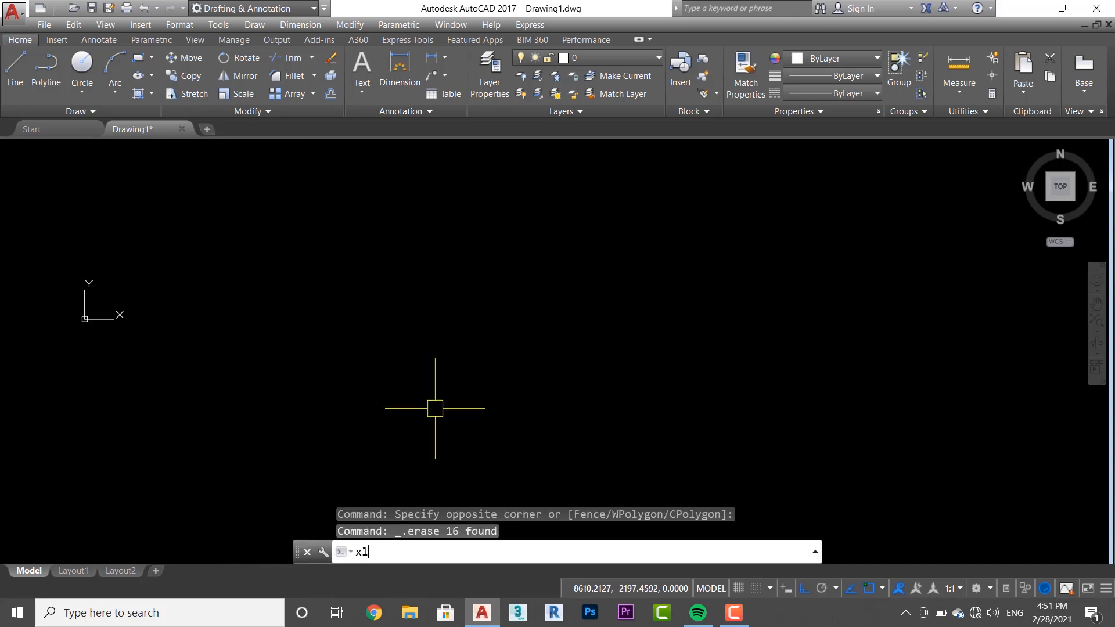
text(l)
key(Return)
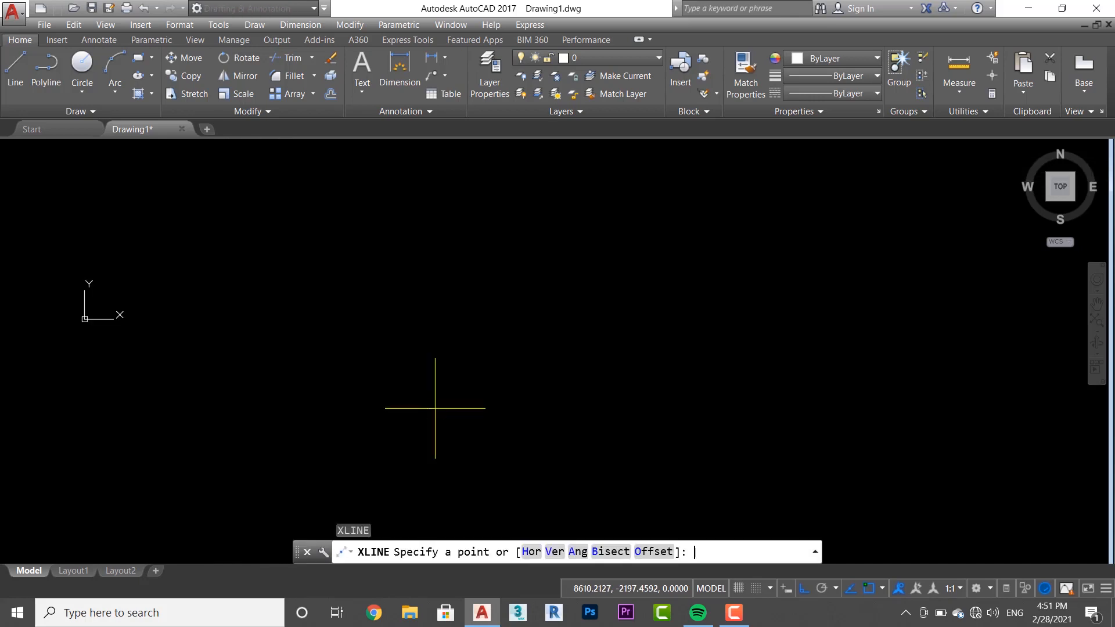
click(579, 553)
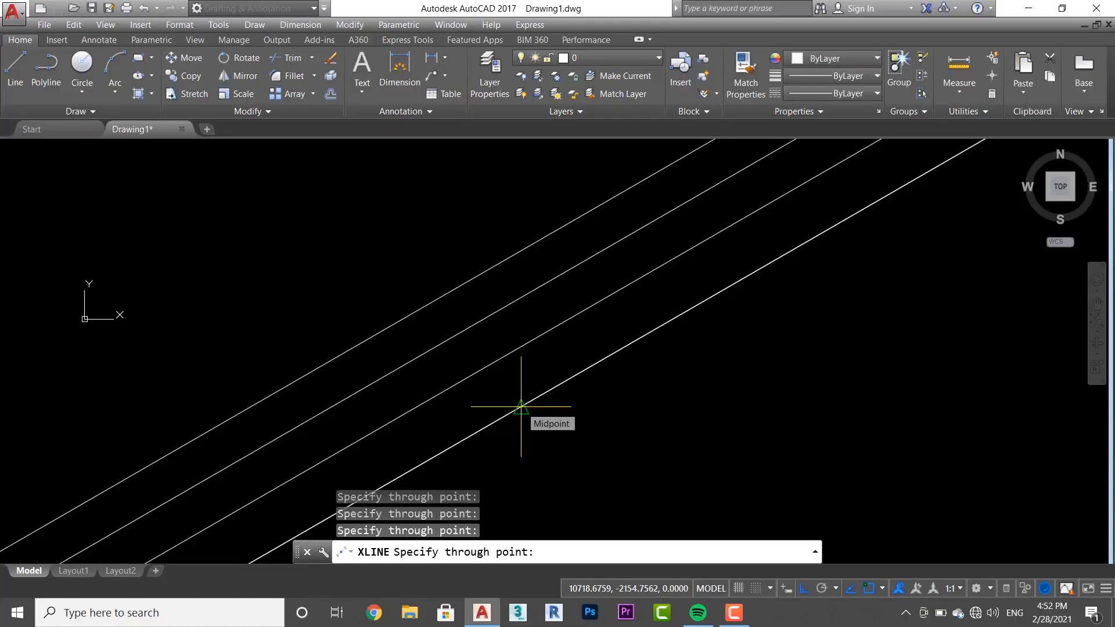
key(Return)
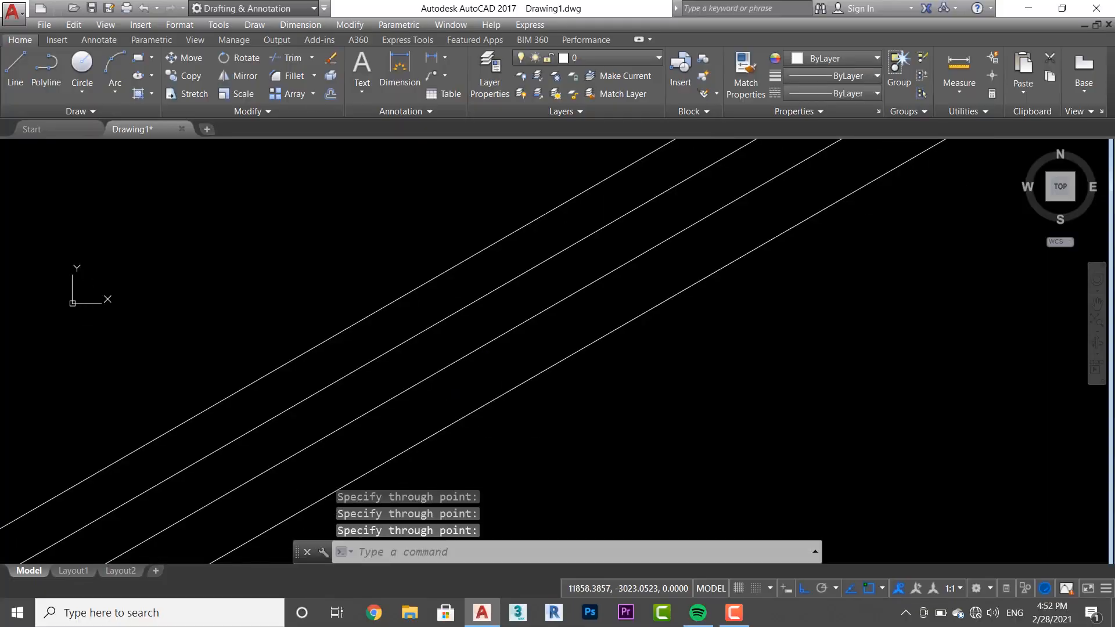
Step: Draw two lines from one point on the lowest construction line, one horizontal to the right and one along the construction line
text(l)
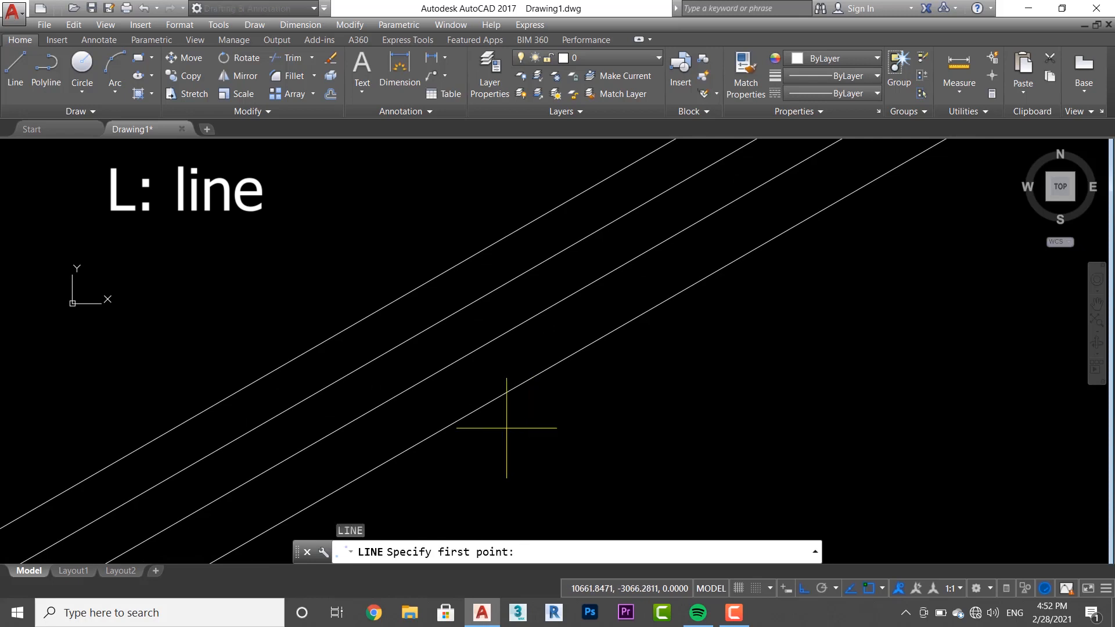
click(455, 424)
click(685, 427)
key(Return)
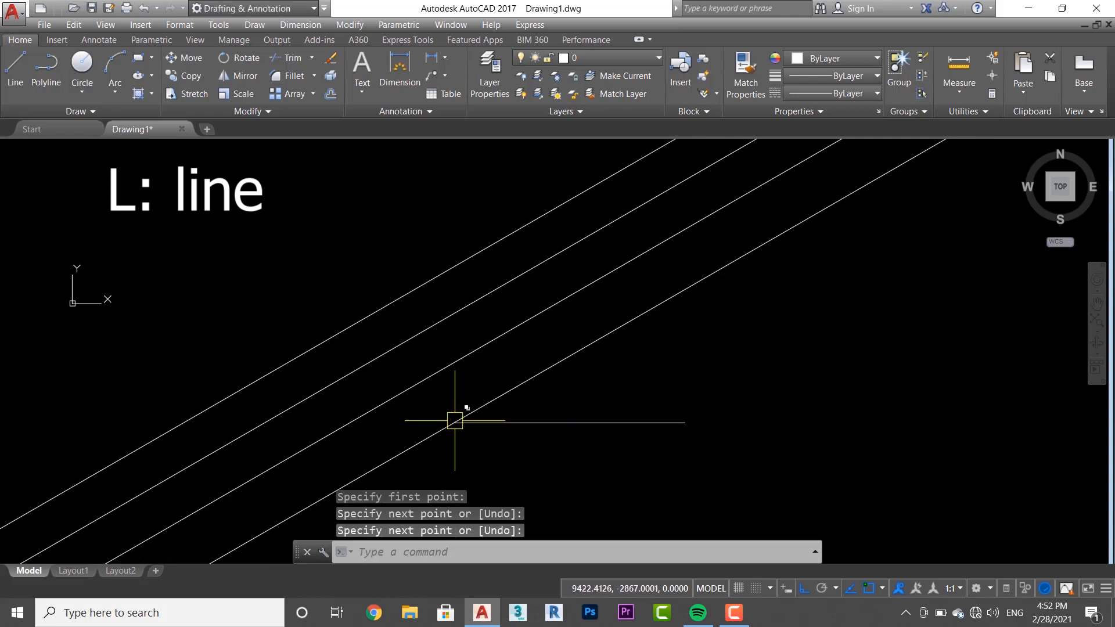
key(Return)
click(455, 423)
click(605, 332)
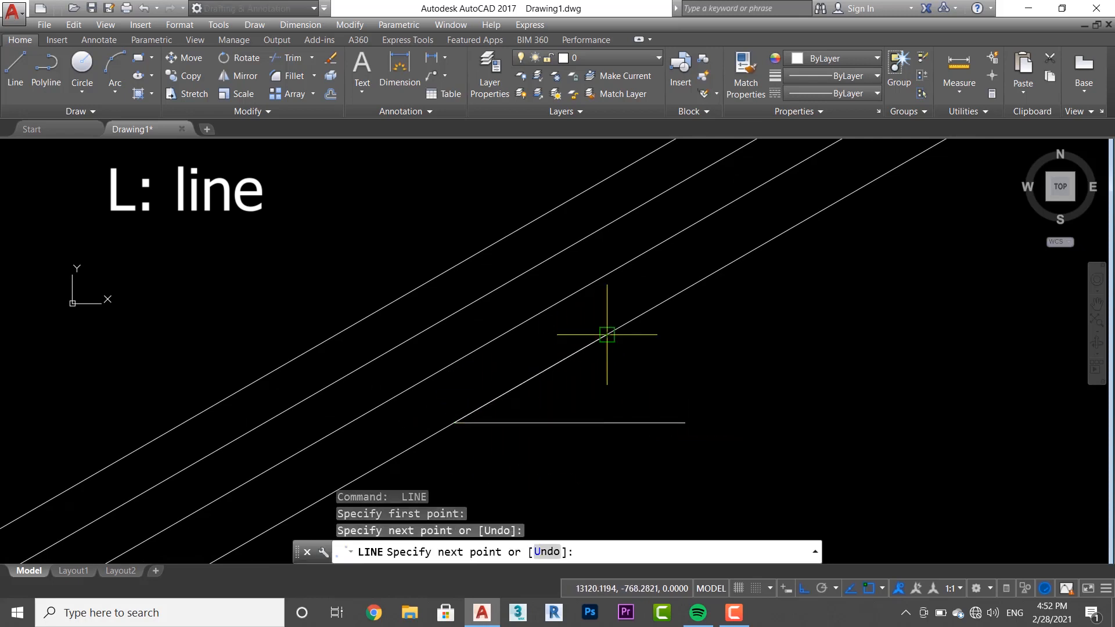
key(Escape)
Step: Add an angular dimension between the horizontal line and the lowest sloping construction line, placing its arc inside the angle
text(dan)
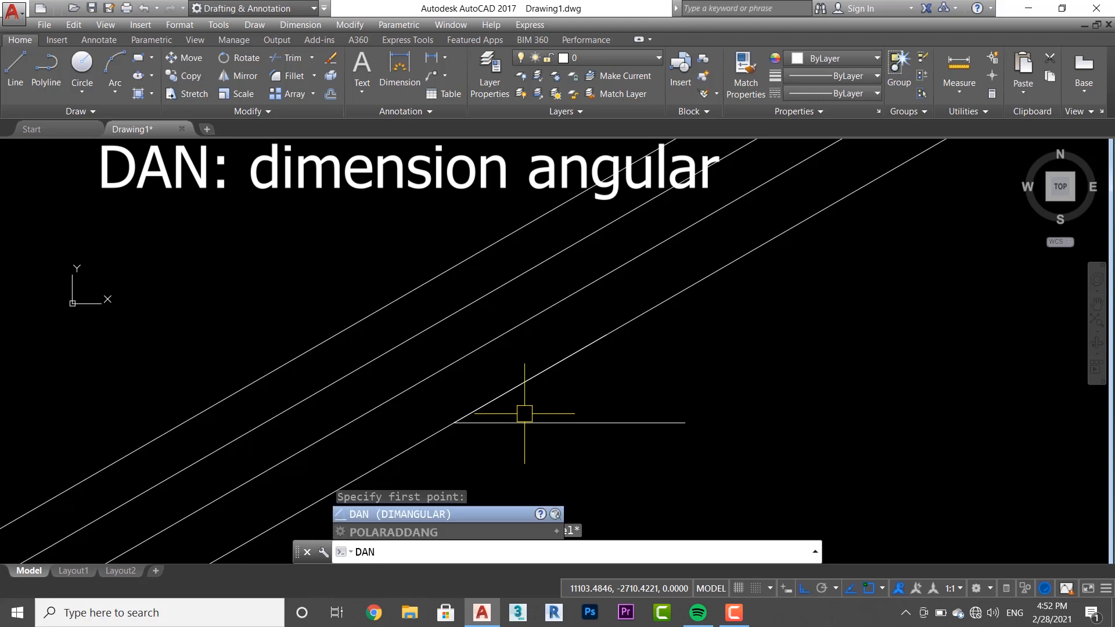
key(Return)
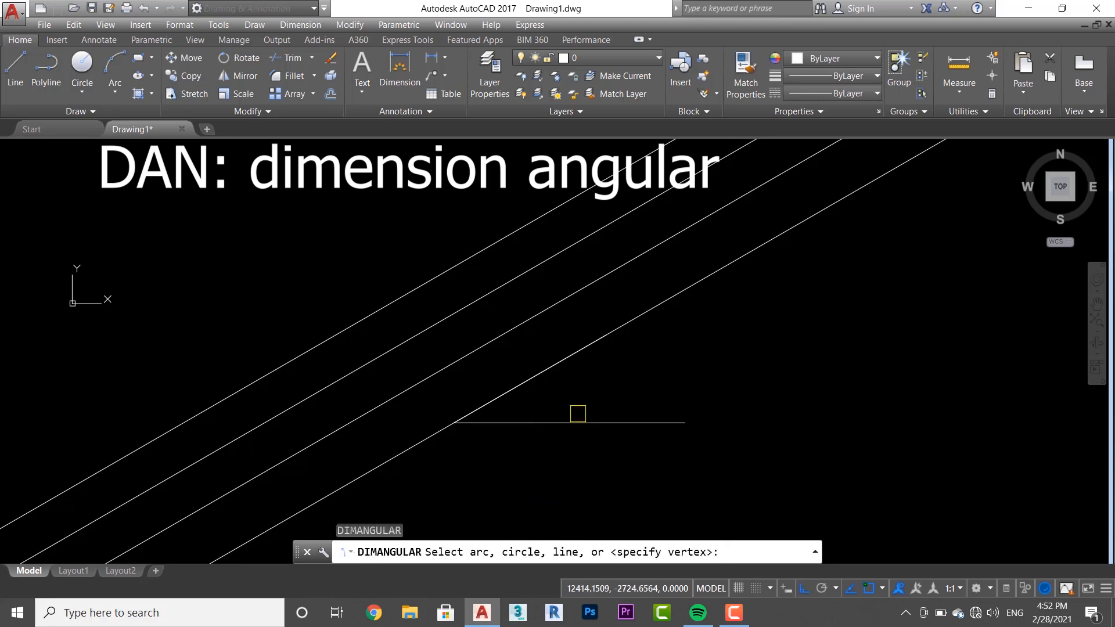
click(503, 393)
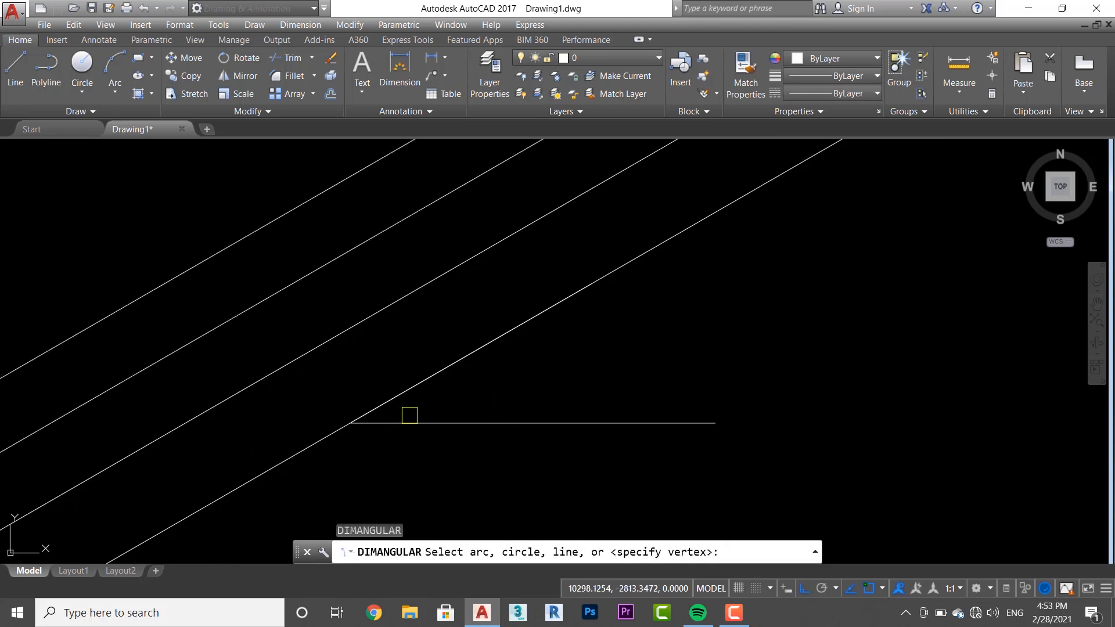
click(409, 424)
click(399, 401)
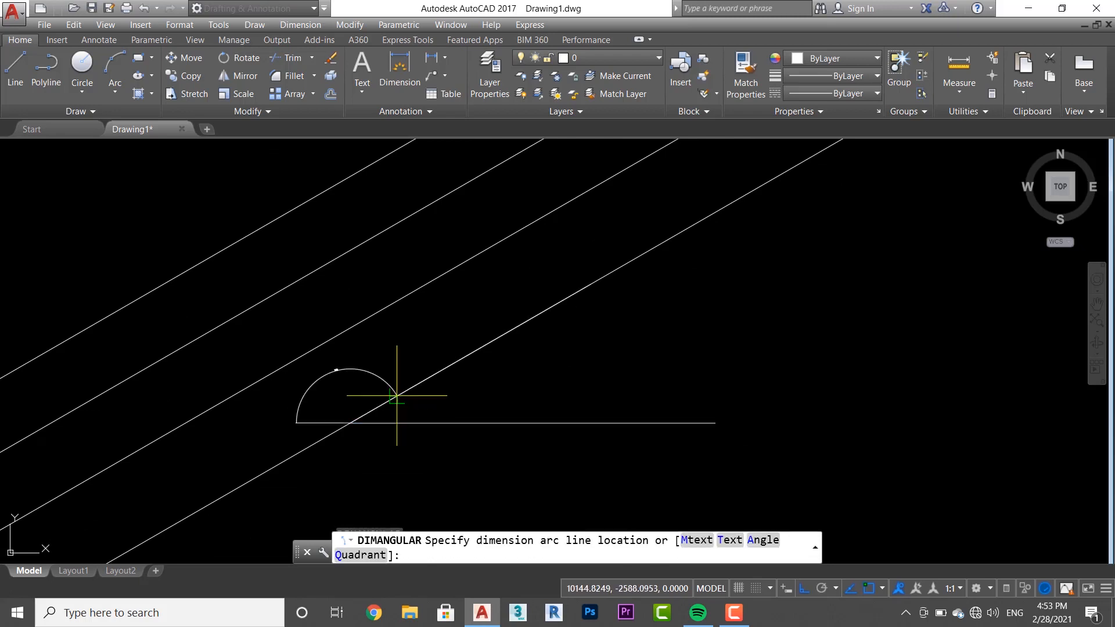
scroll(379, 416, up, 5)
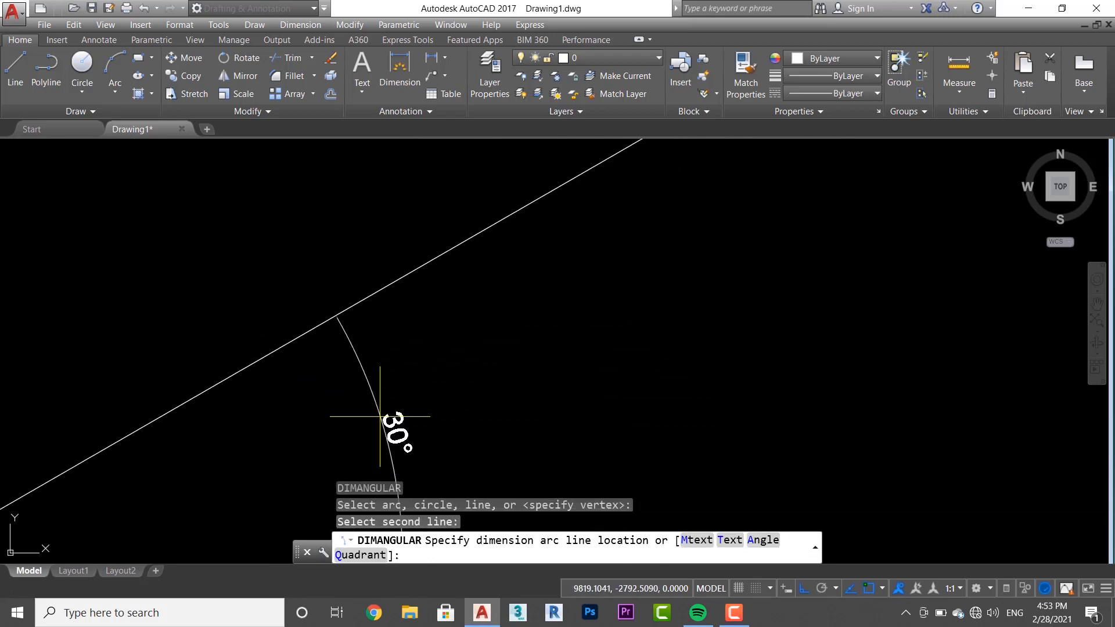
click(381, 417)
scroll(441, 418, down, 4)
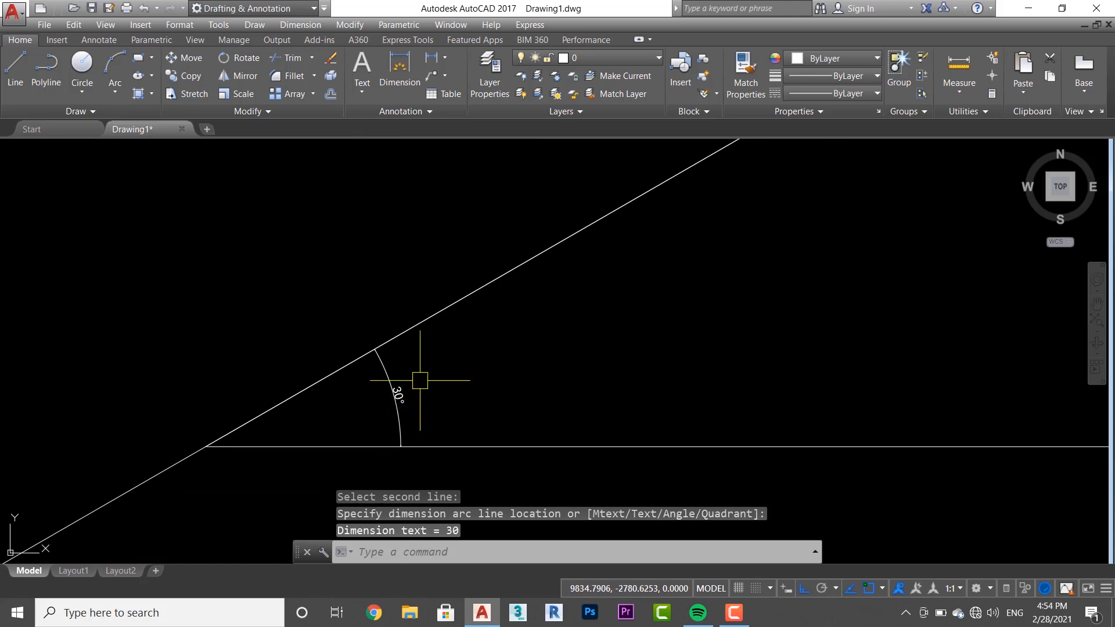
scroll(450, 405, down, 10)
key(Escape)
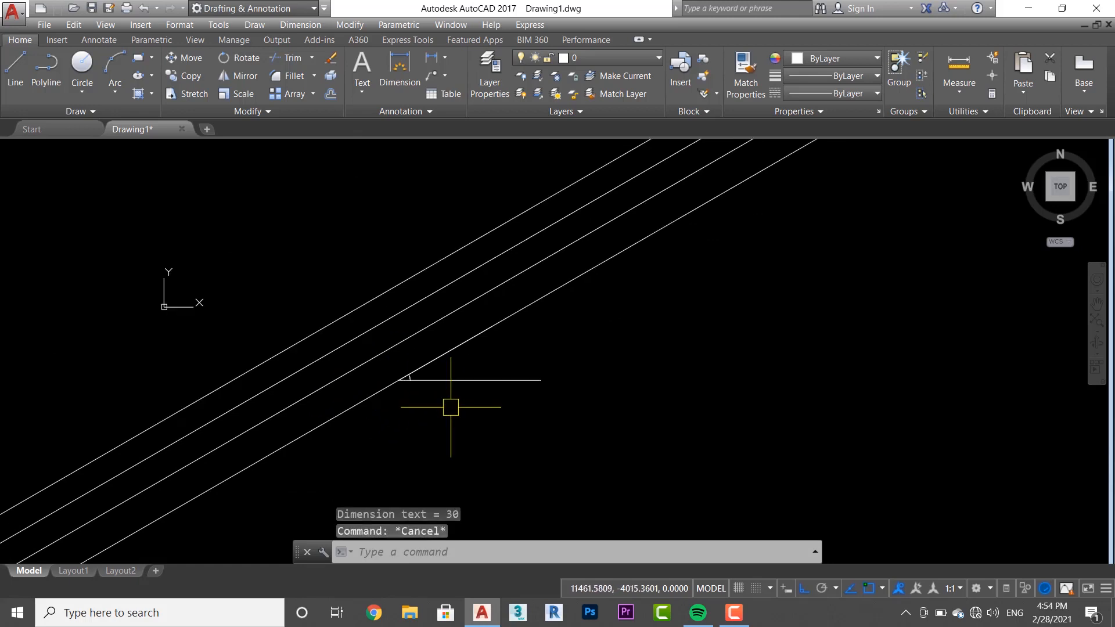
Step: Draw a series of parallel construction lines at -45 degrees across the existing sloping ones with XLINE's Ang option
text(xl)
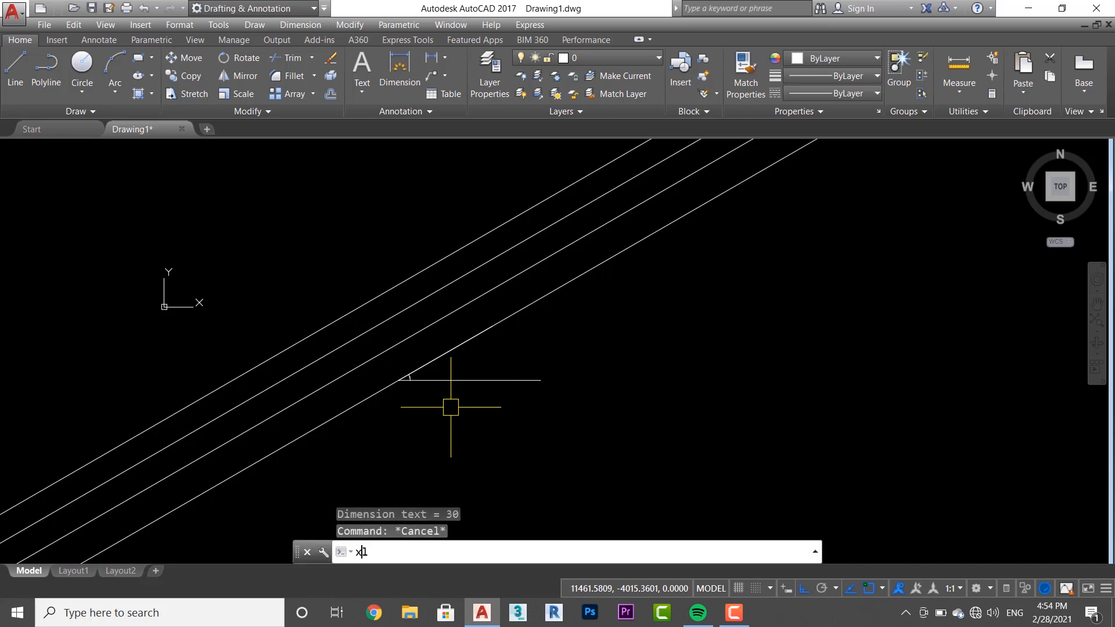
key(Return)
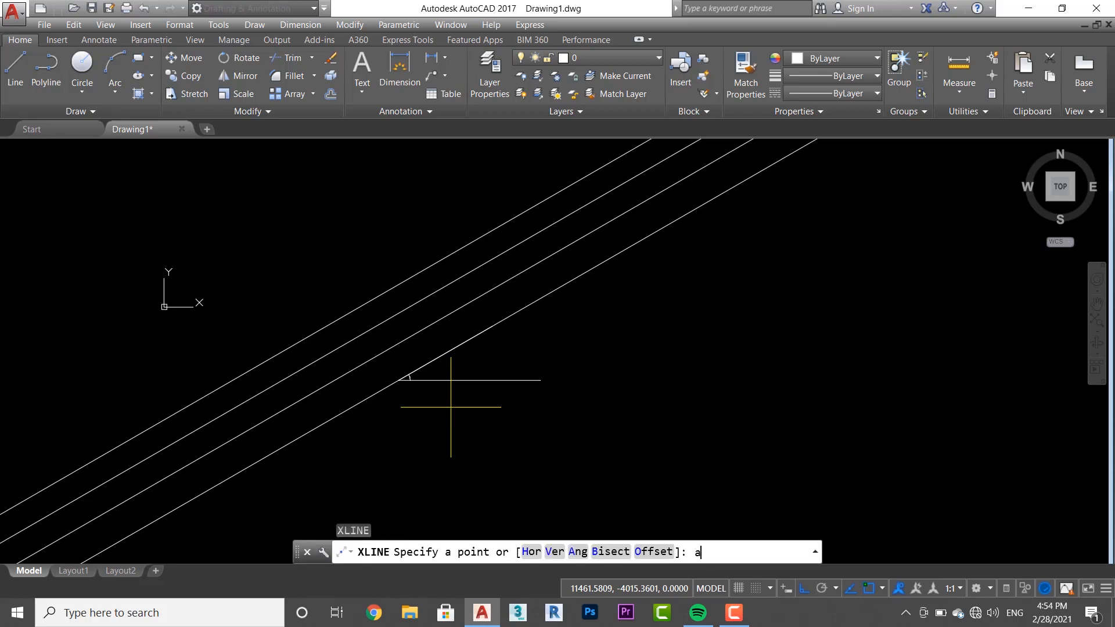
key(Return)
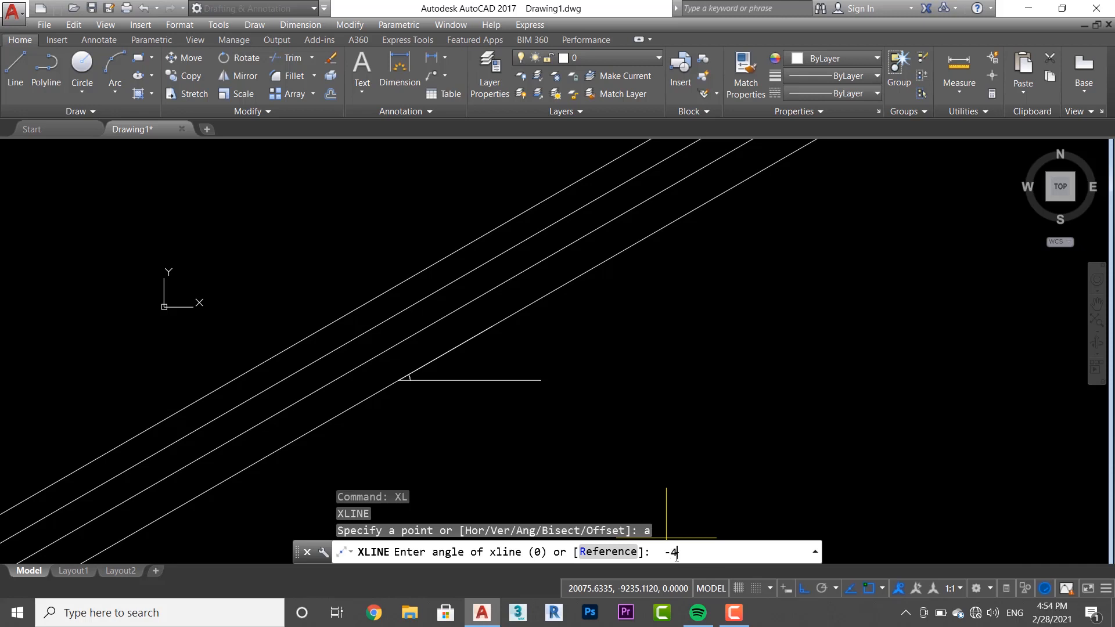
key(Return)
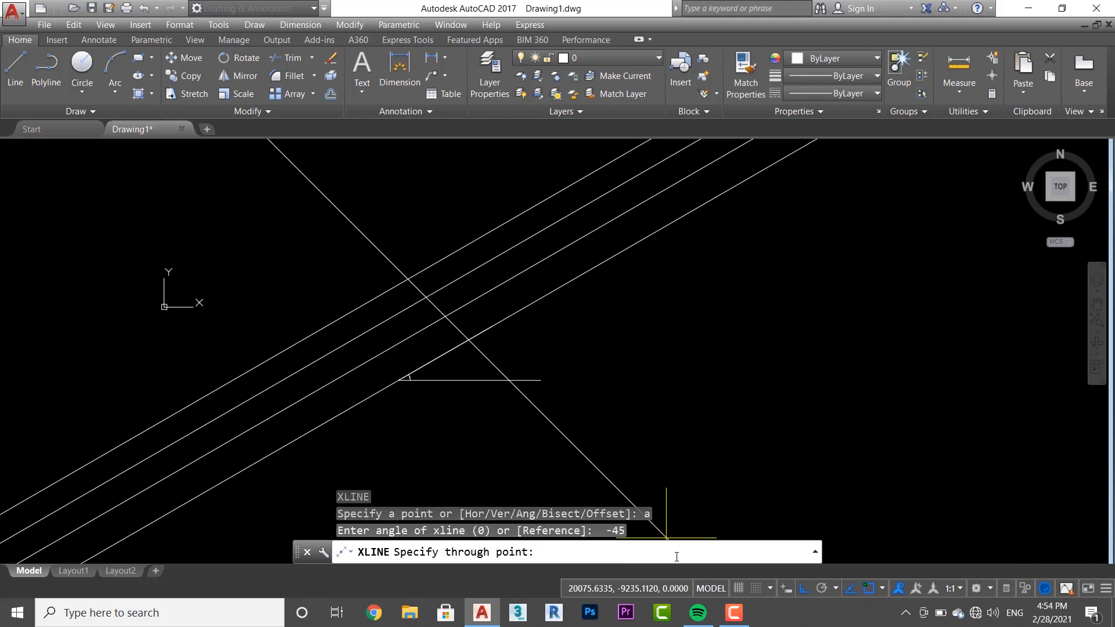
click(323, 417)
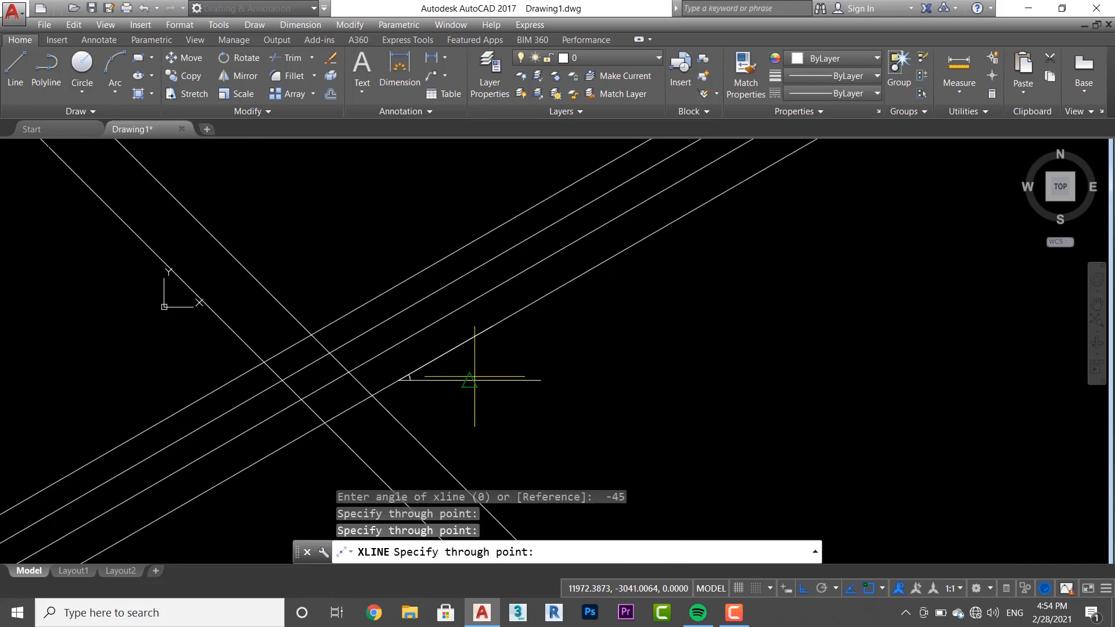
click(519, 354)
click(596, 305)
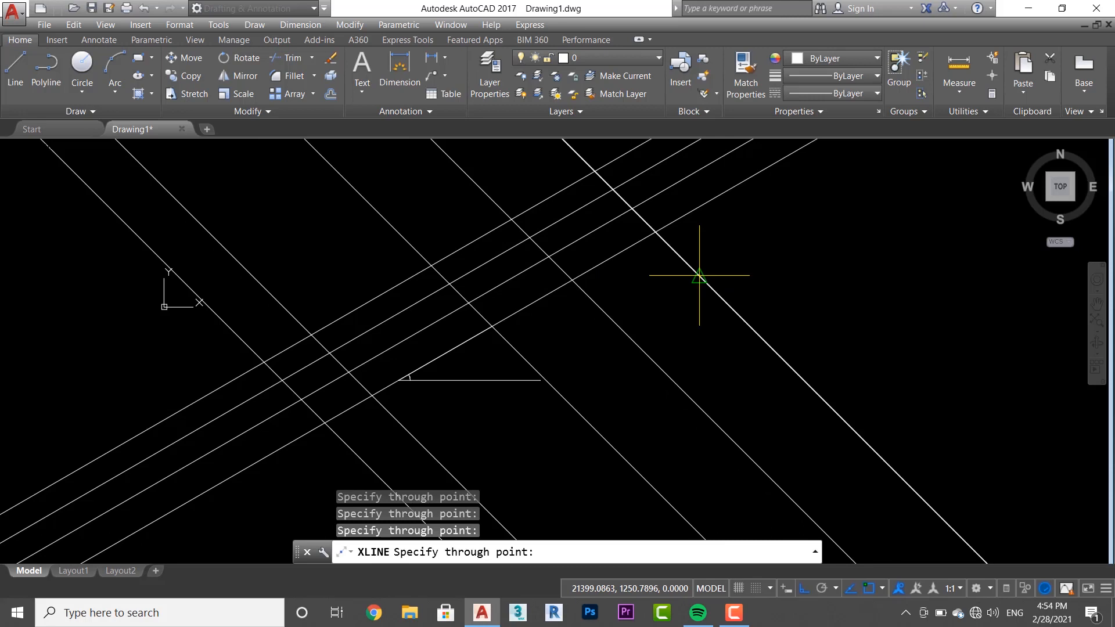
text(xl)
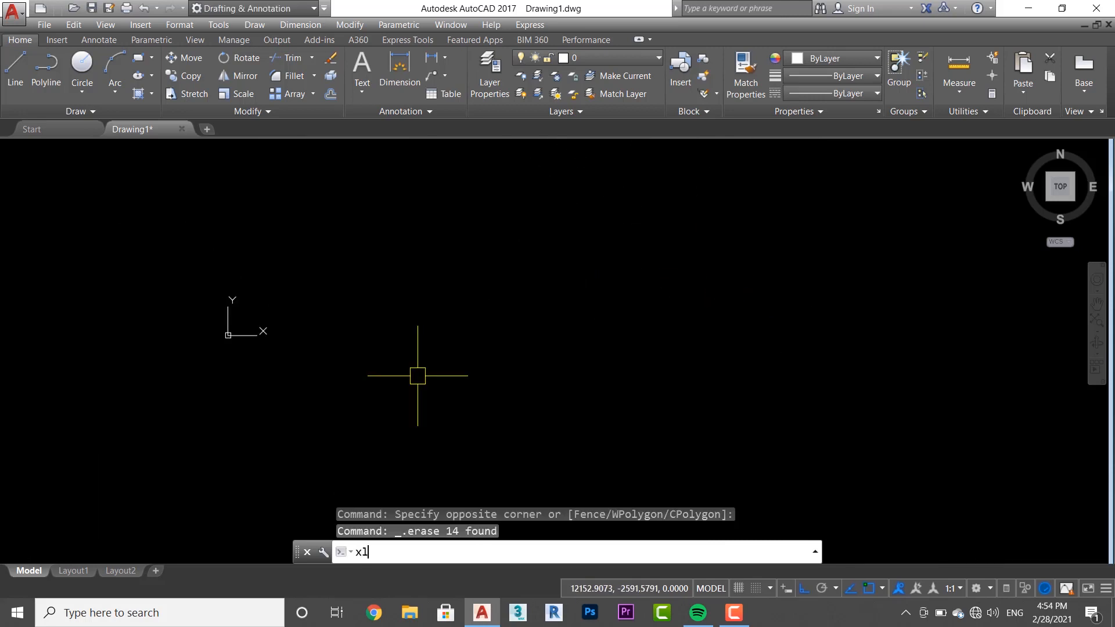
key(Return)
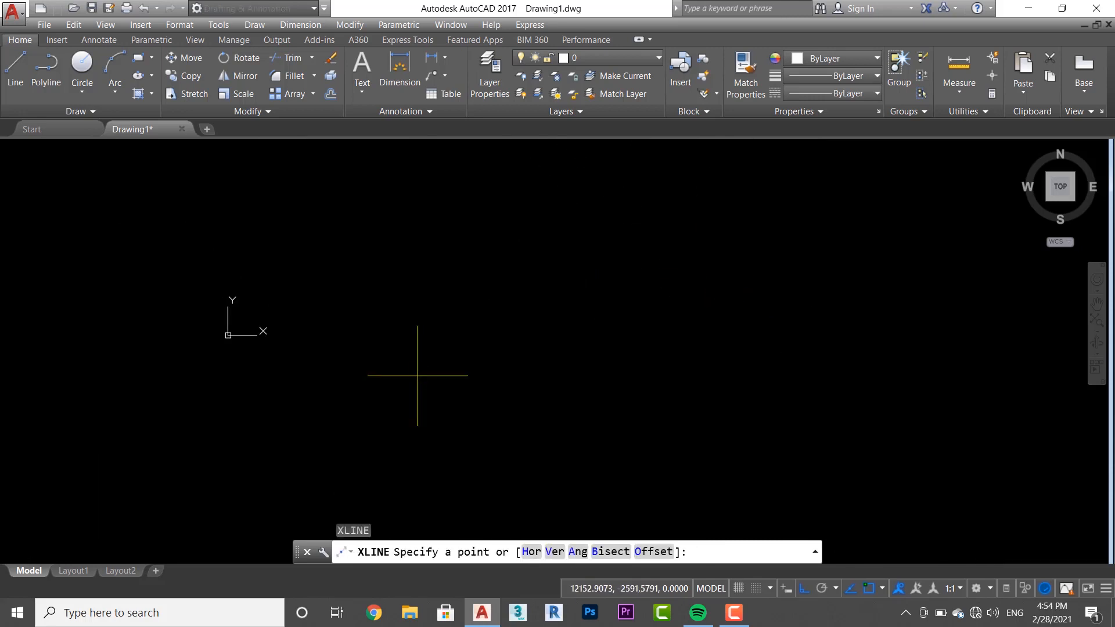
click(611, 552)
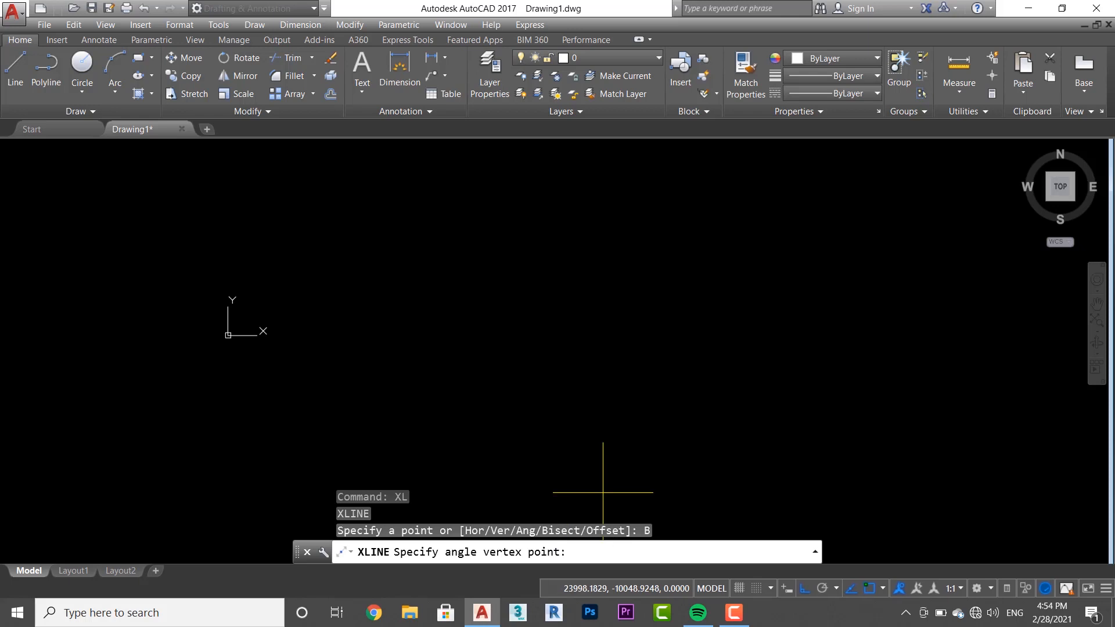
key(Escape)
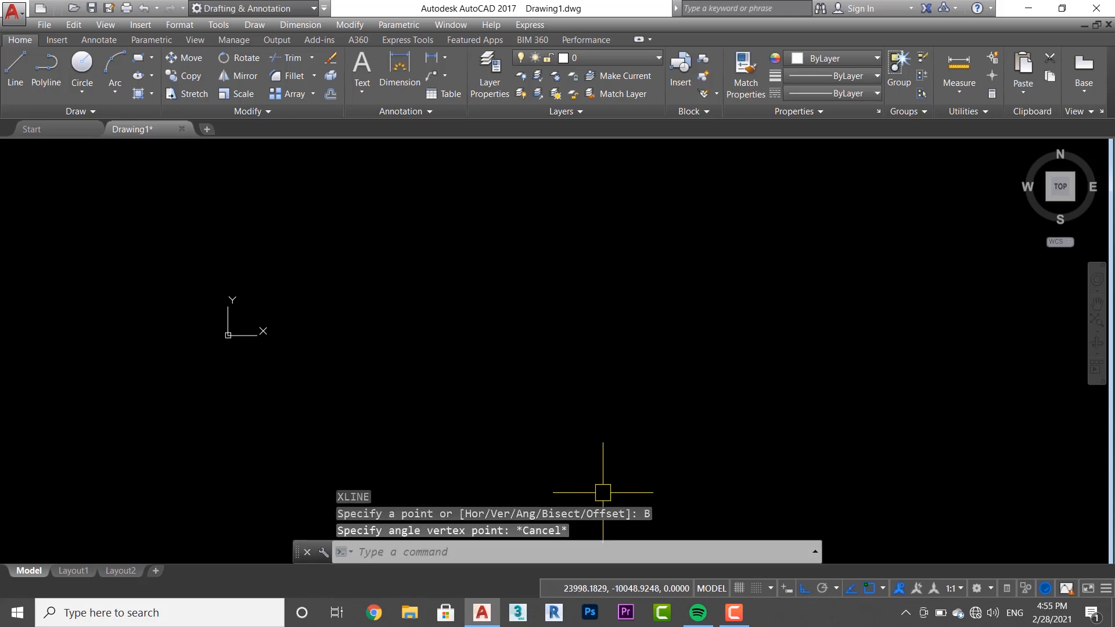
text(xl)
key(Return)
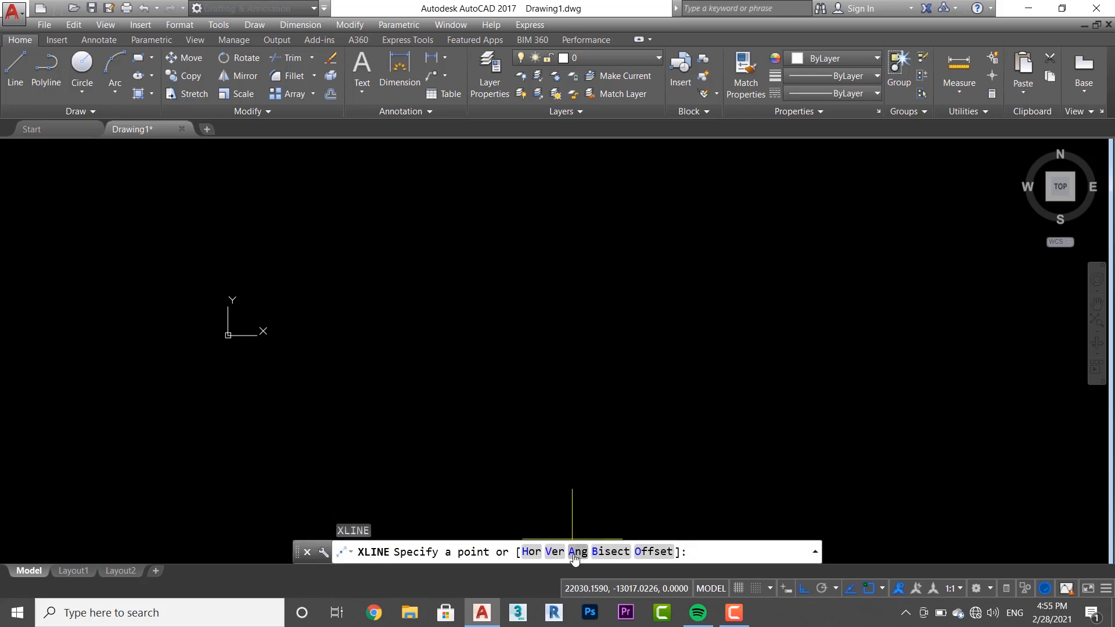
click(576, 553)
key(Escape)
Step: Turn Ortho off and draw two construction lines through one common point, one steep and one gently rising to the right
key(Return)
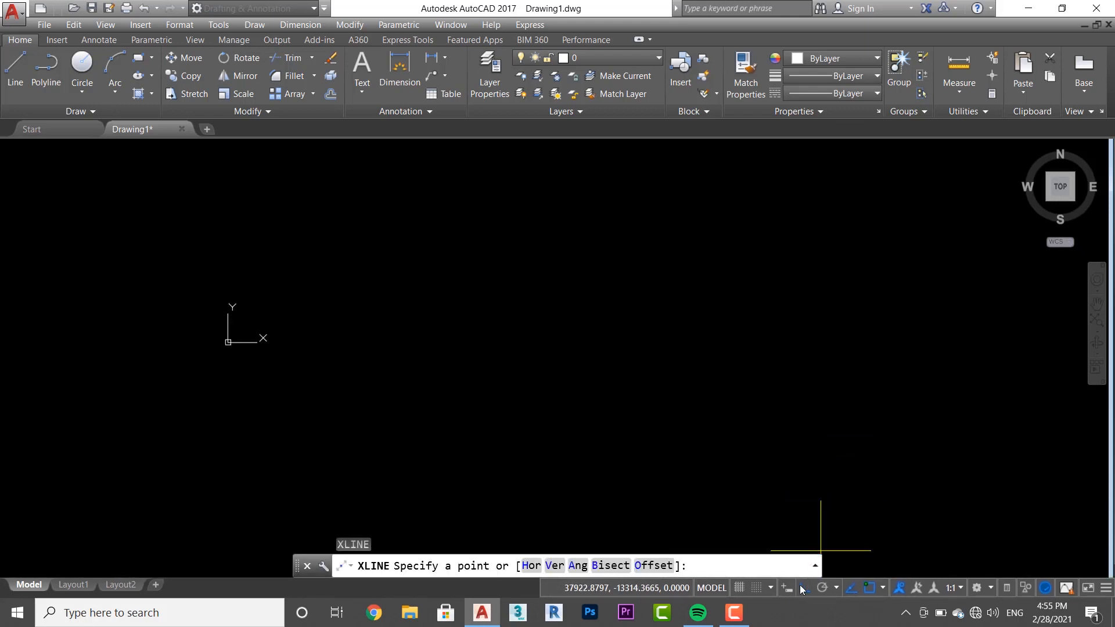
click(803, 588)
click(323, 465)
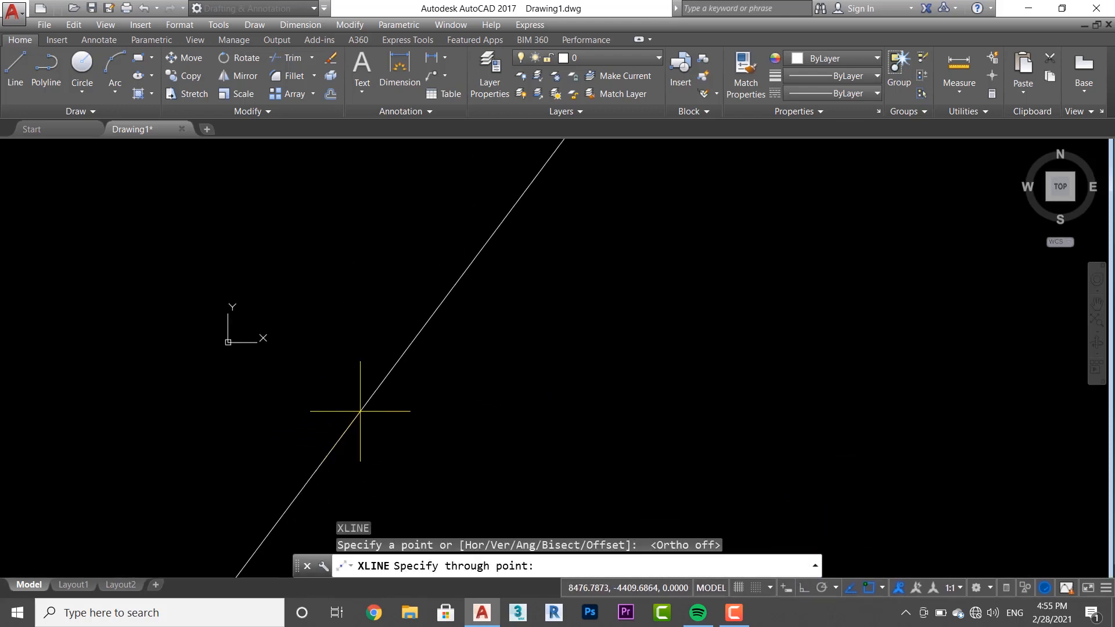
click(338, 381)
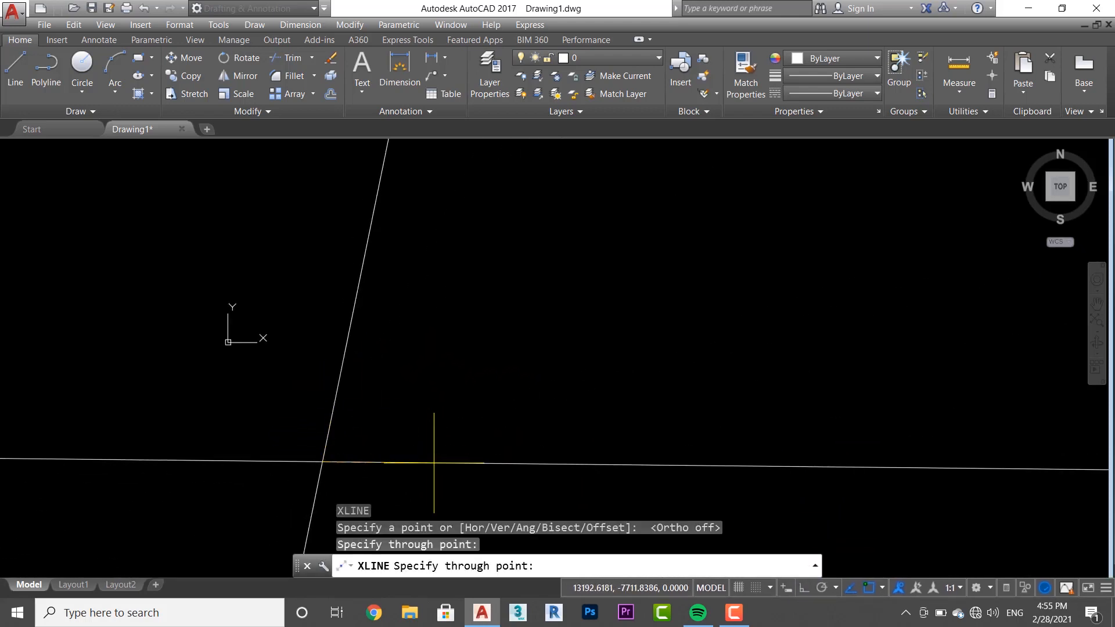
click(441, 441)
key(Escape)
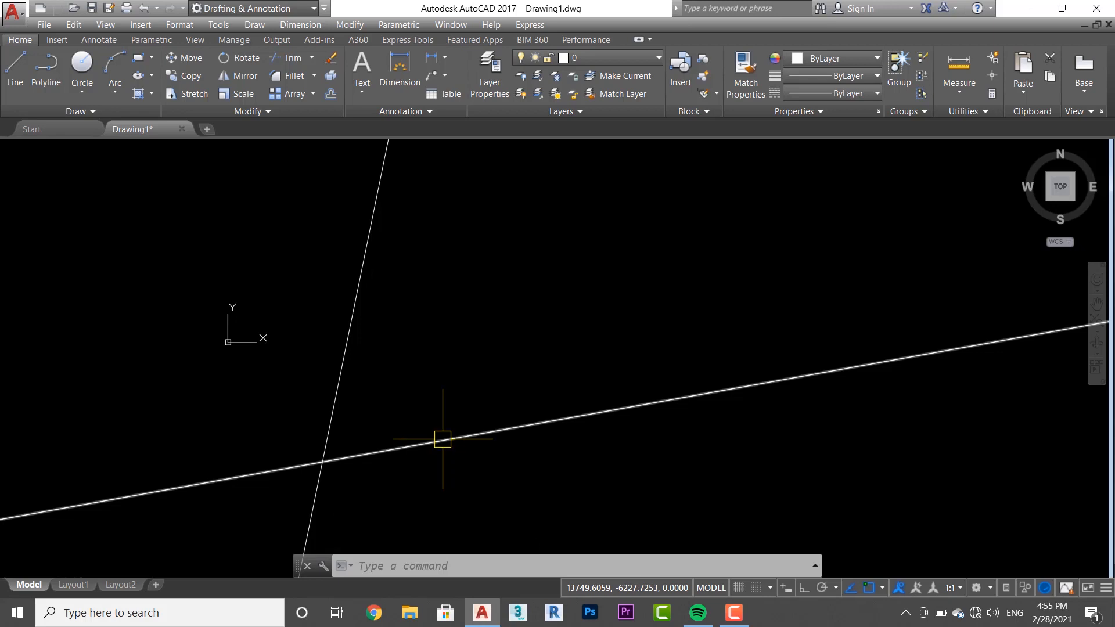
Step: Bisect the angle between the two crossing construction lines with XLINE's Bisect option, using their intersection as the vertex
scroll(470, 468, up, 2)
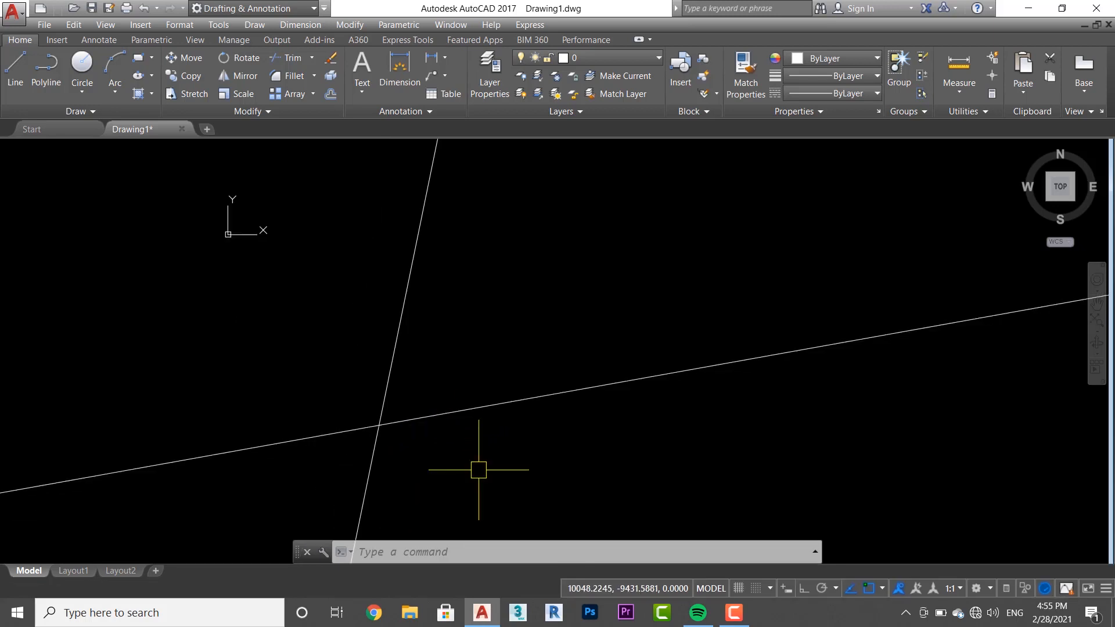
text(xl)
key(Return)
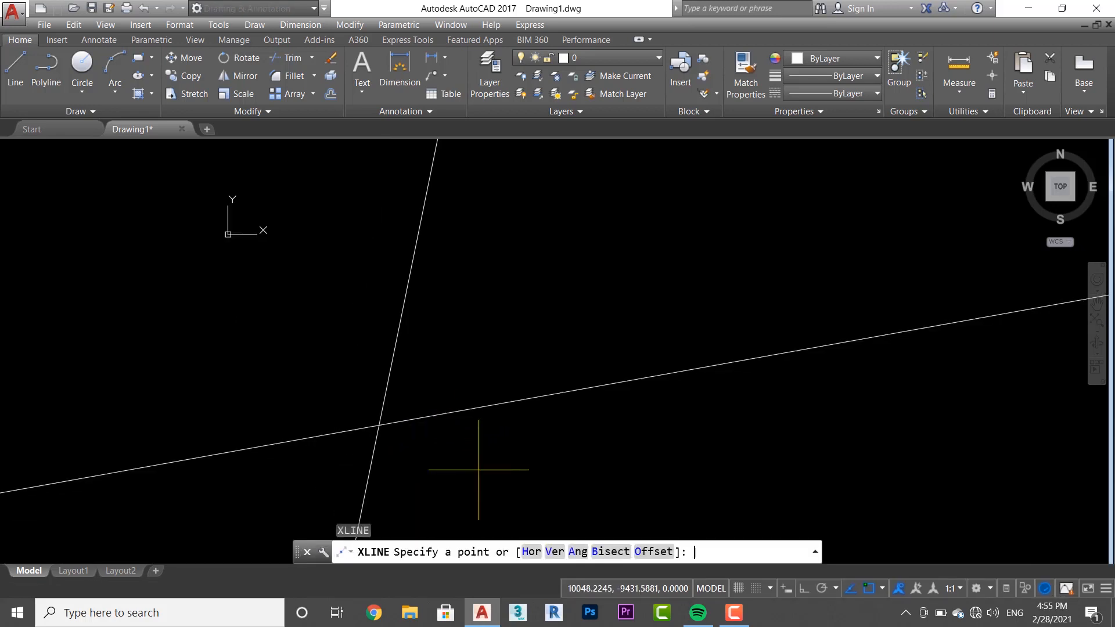
click(612, 551)
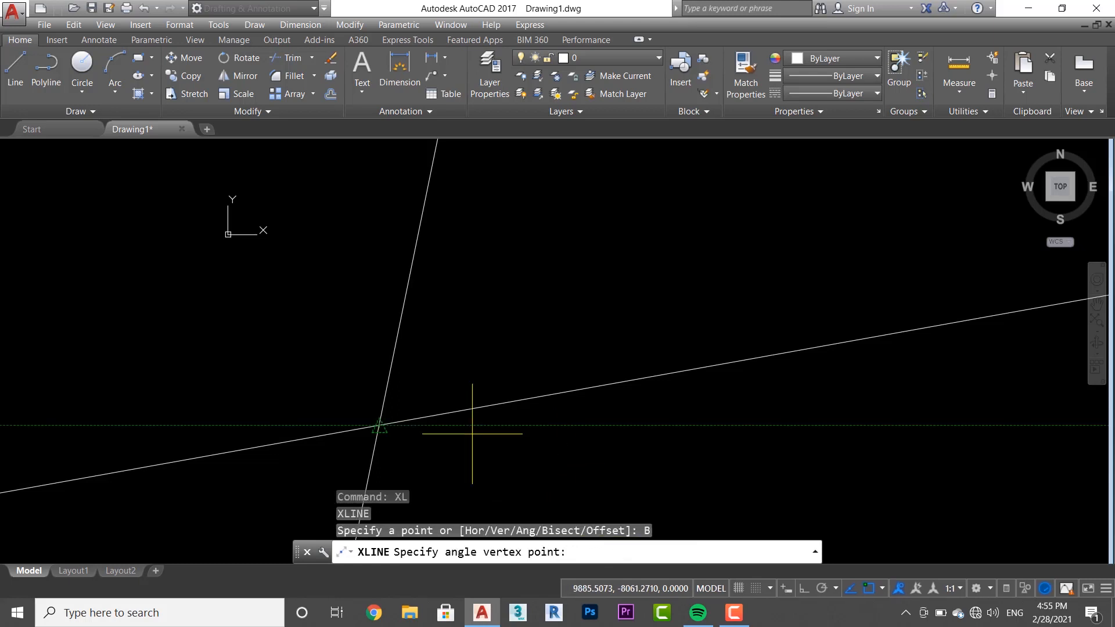
click(379, 425)
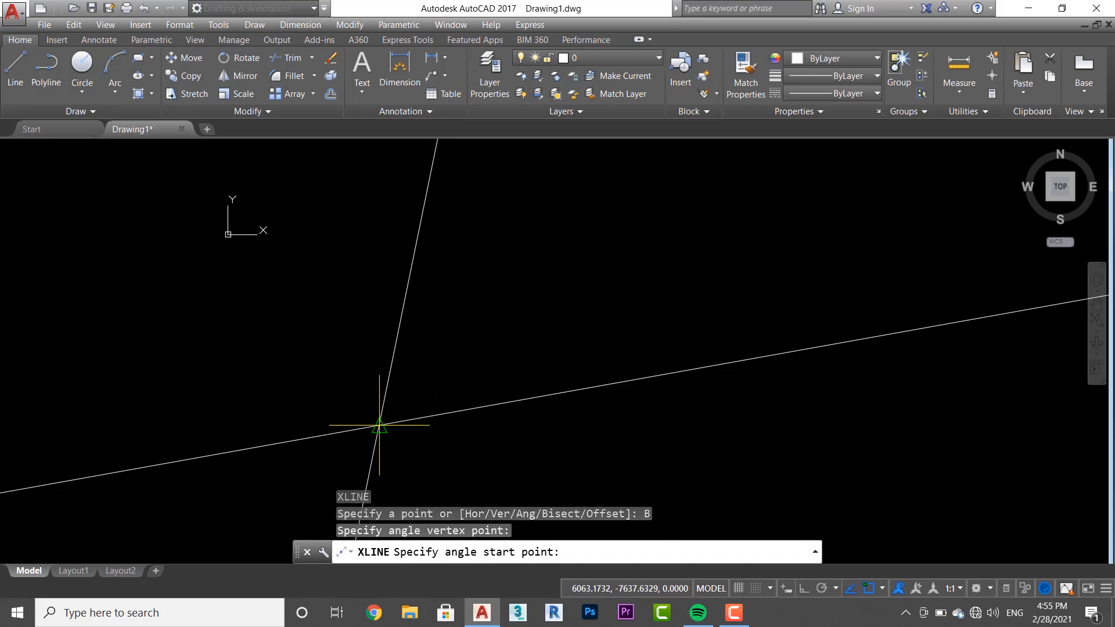
click(403, 306)
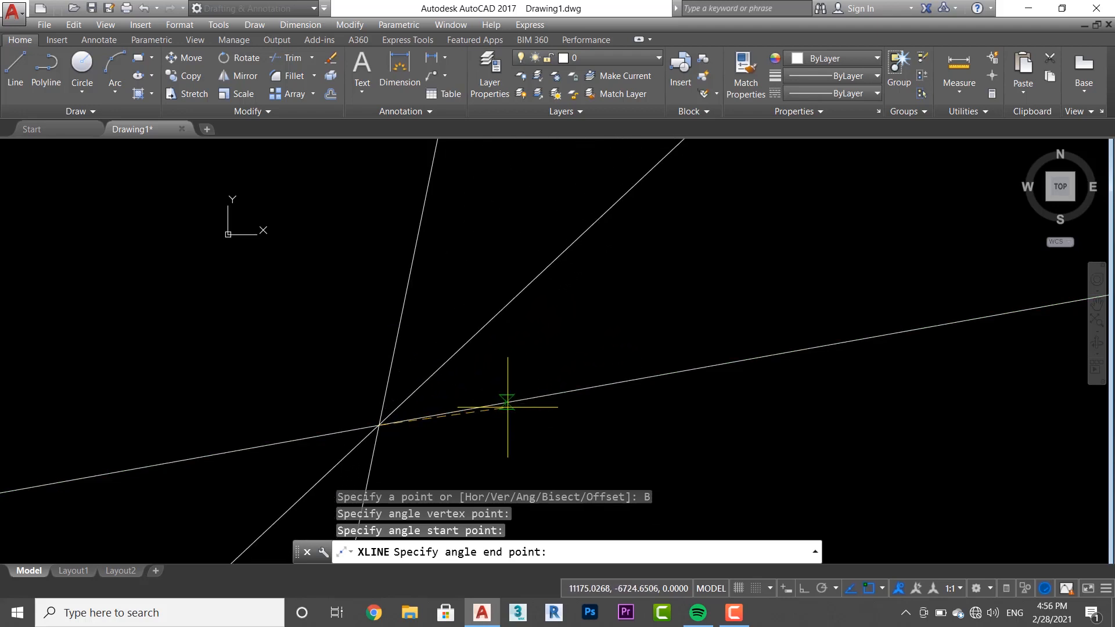
middle_drag(507, 407, 493, 406)
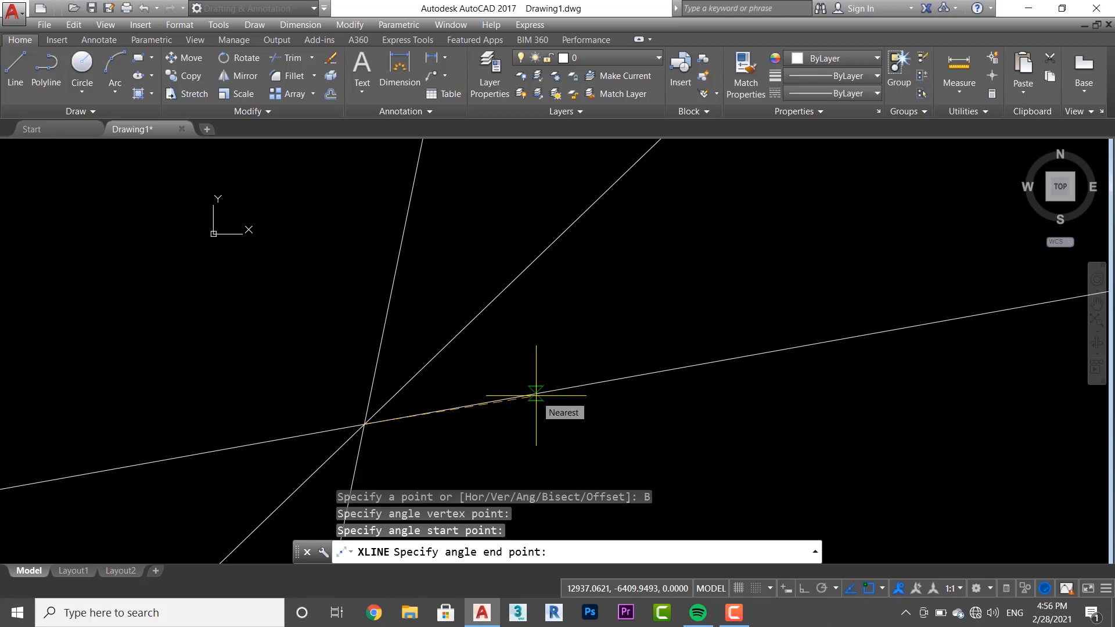
click(535, 395)
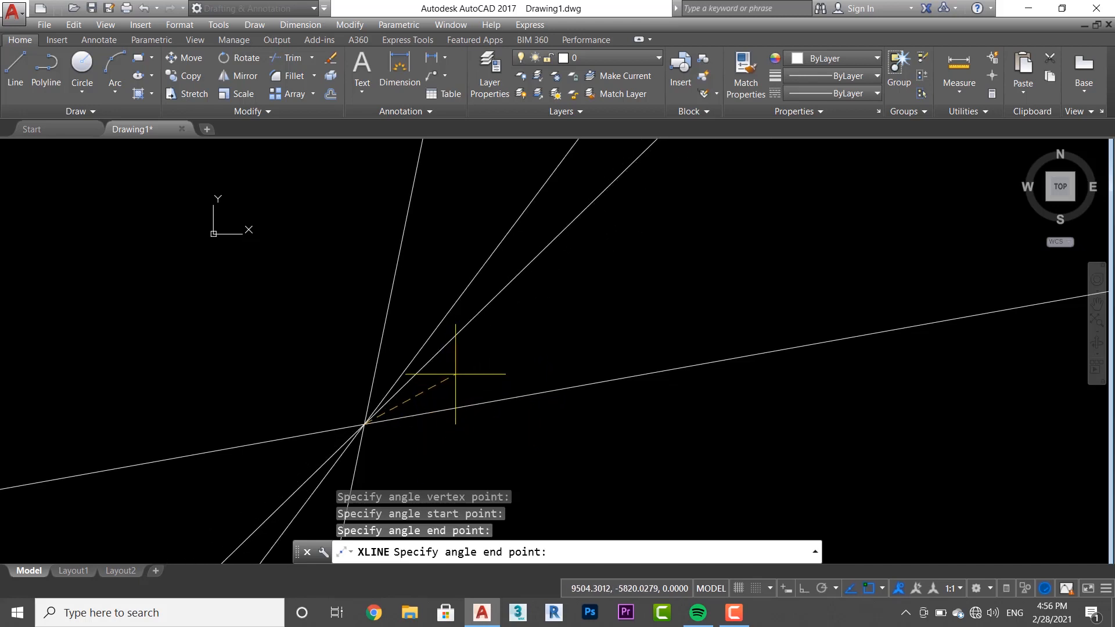
scroll(451, 383, down, 2)
middle_drag(458, 399, 515, 333)
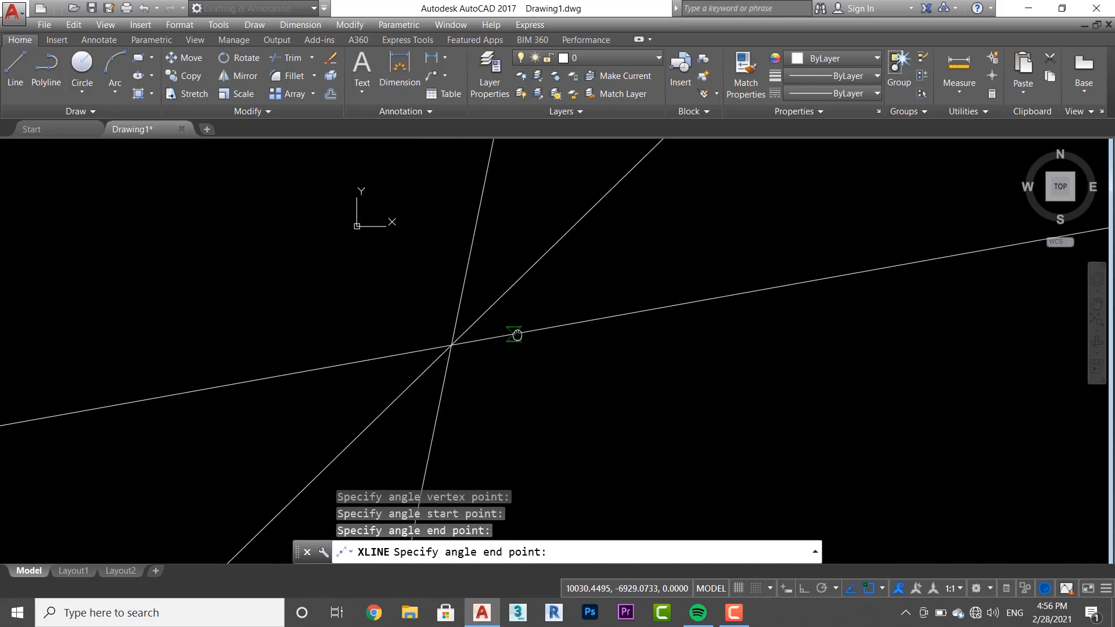
scroll(462, 332, up, 5)
key(Escape)
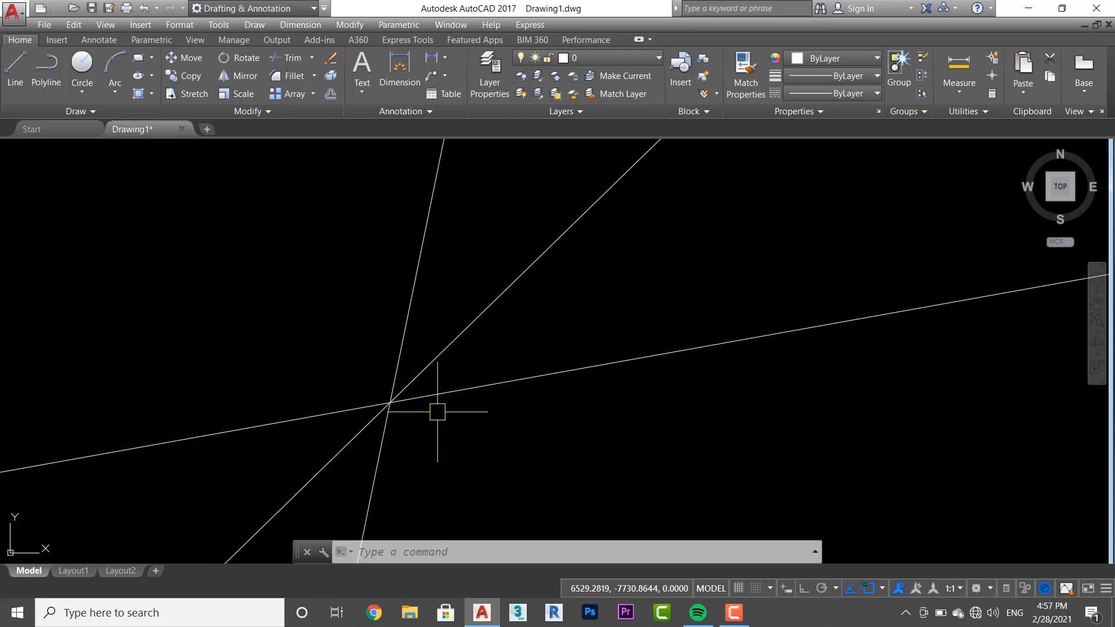
key(Escape)
Step: Turn Ortho on and draw a vertical construction line to the right of the intersection of the three existing lines
middle_drag(462, 441, 313, 386)
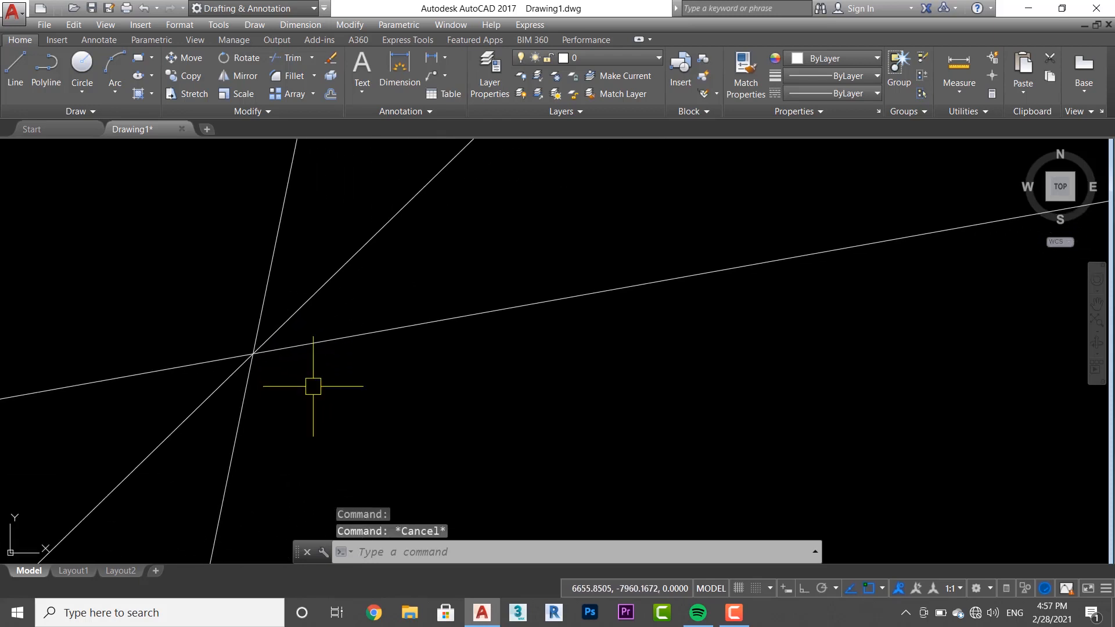
text(xl)
key(Return)
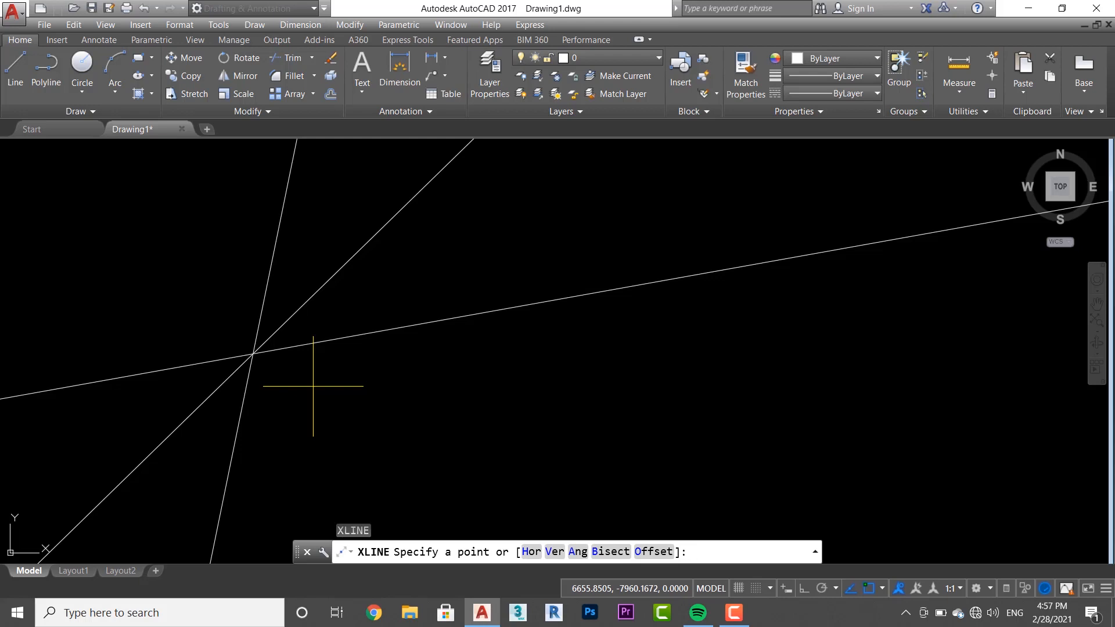
click(804, 588)
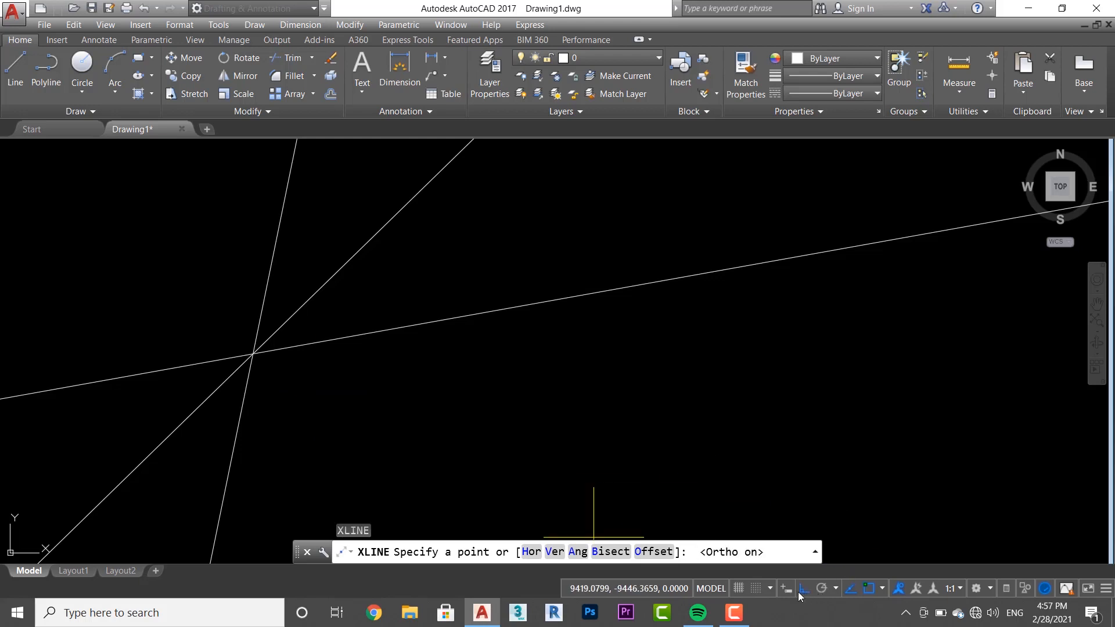
click(525, 410)
click(526, 386)
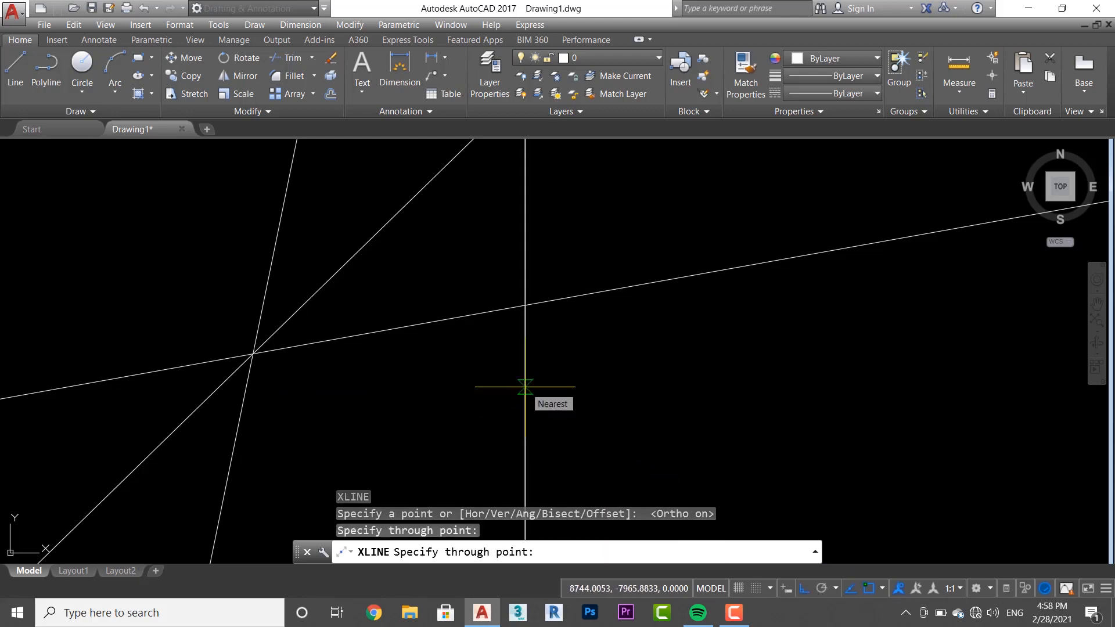
Step: Draw a horizontal construction line crossing the vertical one below the gently rising line, and end XLINE
click(586, 429)
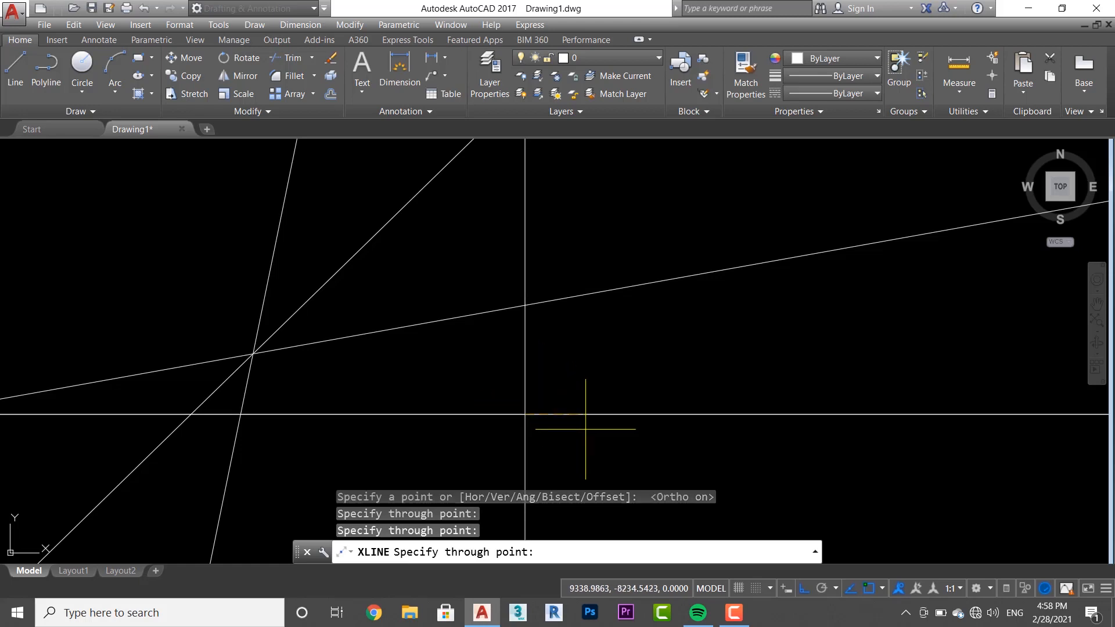
key(Escape)
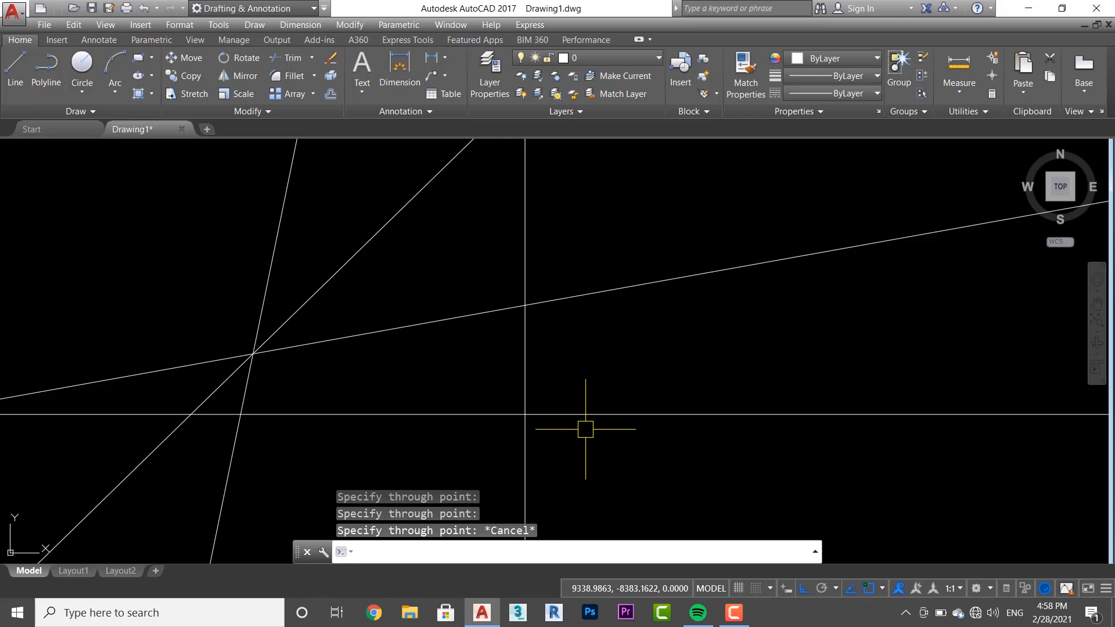
Step: Draw two short lines from the intersection of the vertical and horizontal construction lines, one upward and one to the right along them
text(l)
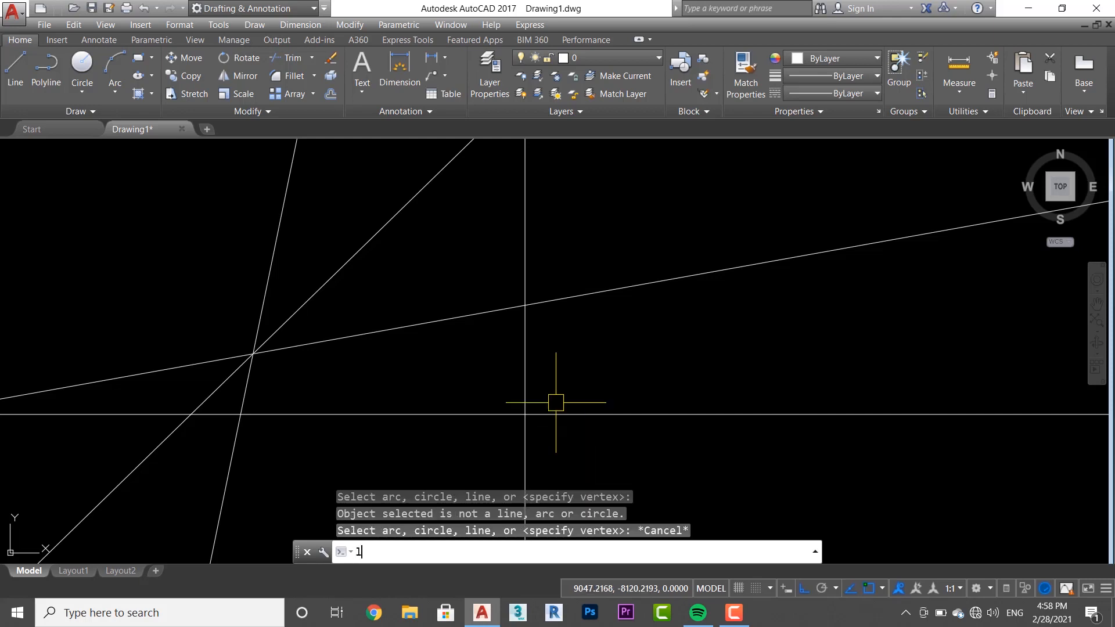
key(Return)
click(526, 414)
click(525, 344)
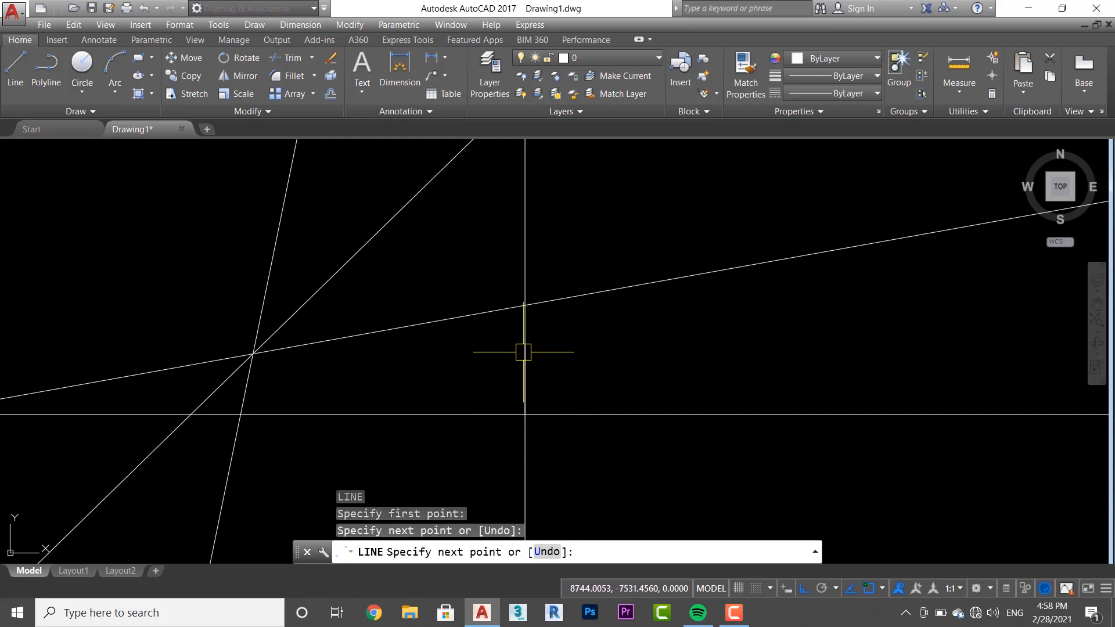
key(Return)
key(Return)
click(526, 414)
click(611, 414)
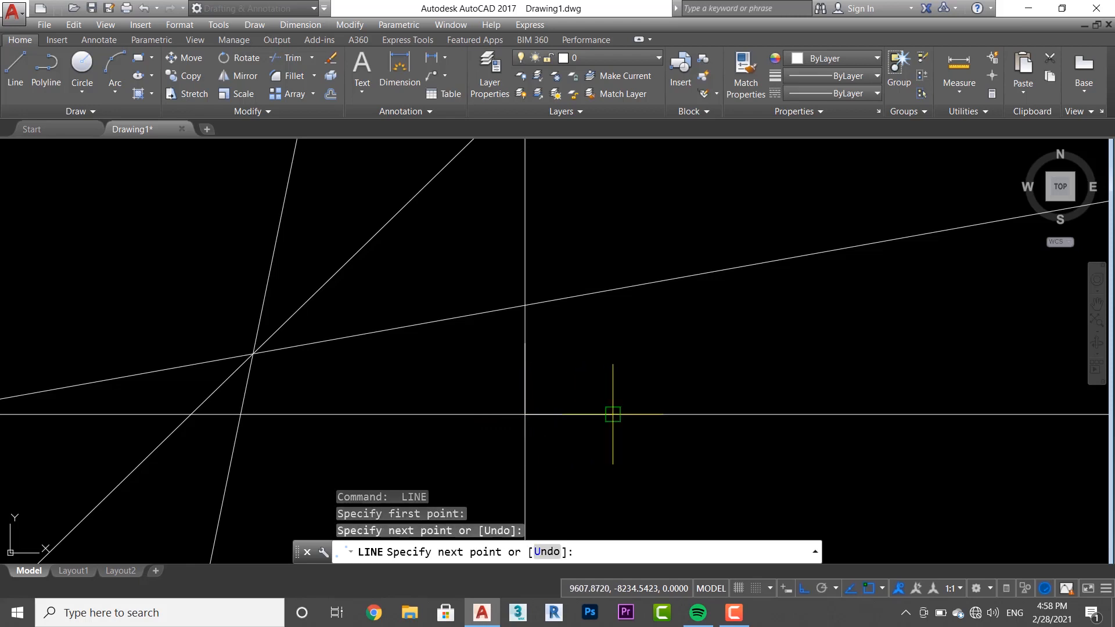
key(Return)
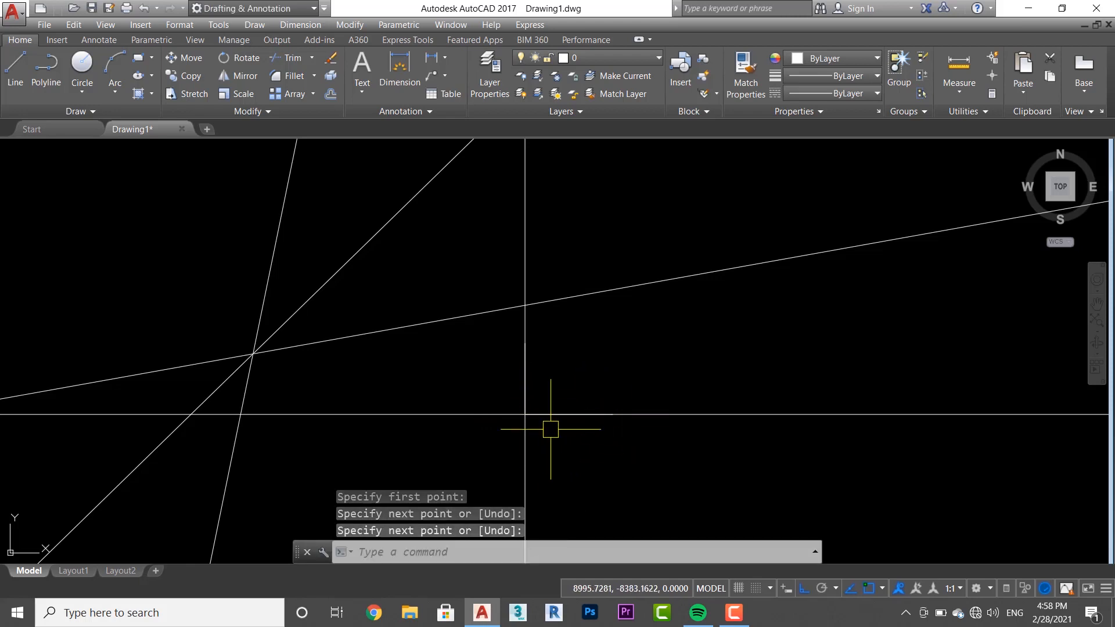
Step: Place an angular dimension between the short vertical and horizontal lines close to their shared corner
text(dan)
key(Return)
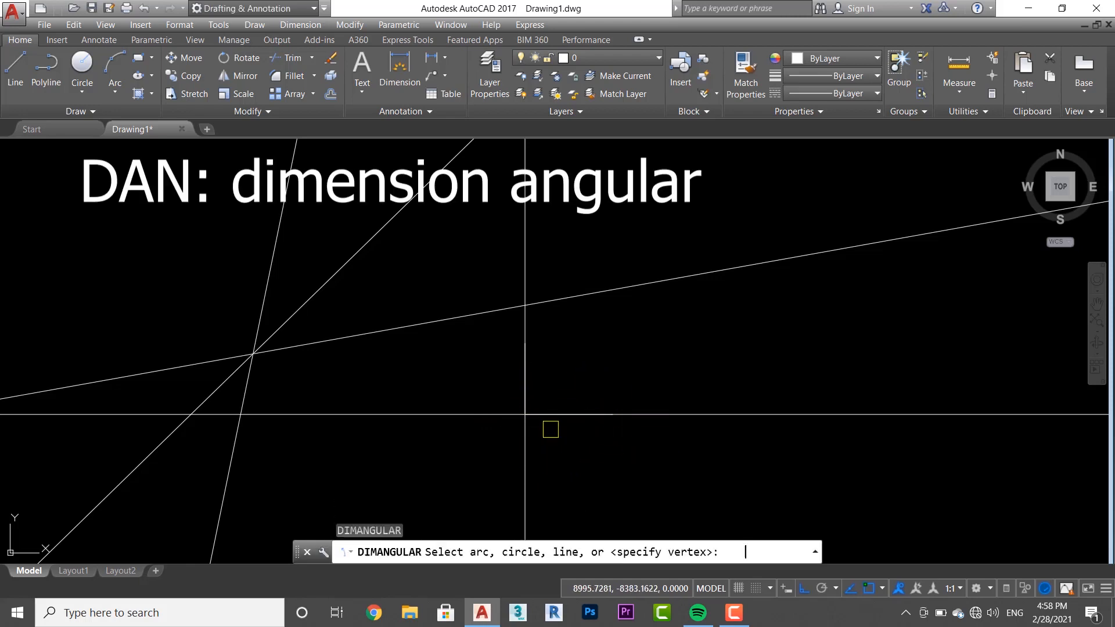
click(525, 370)
click(534, 414)
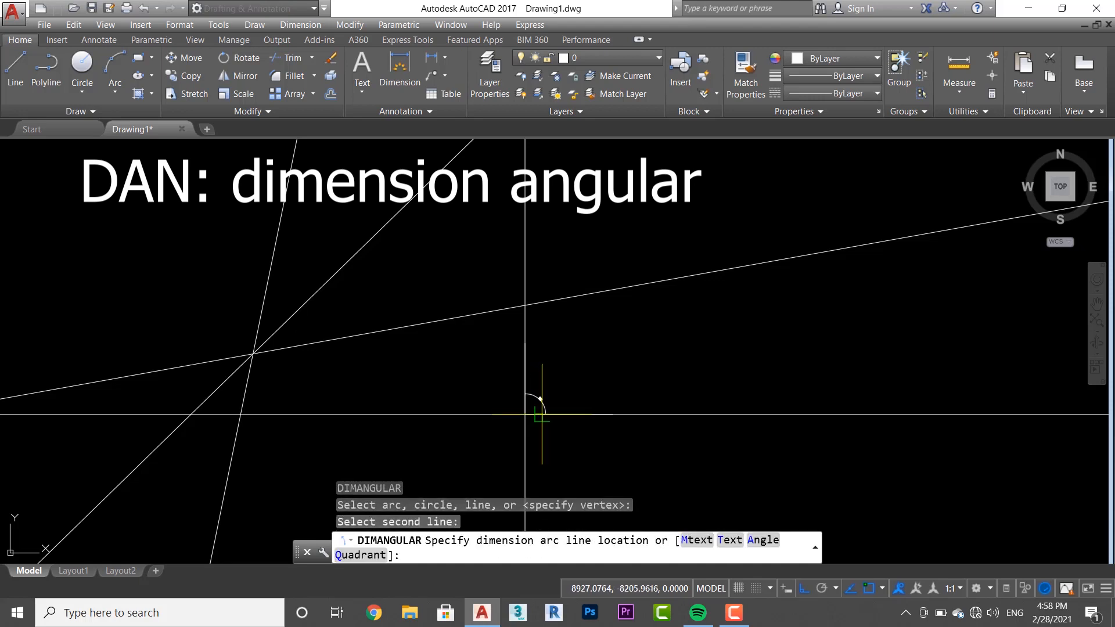
scroll(534, 406, up, 6)
click(533, 403)
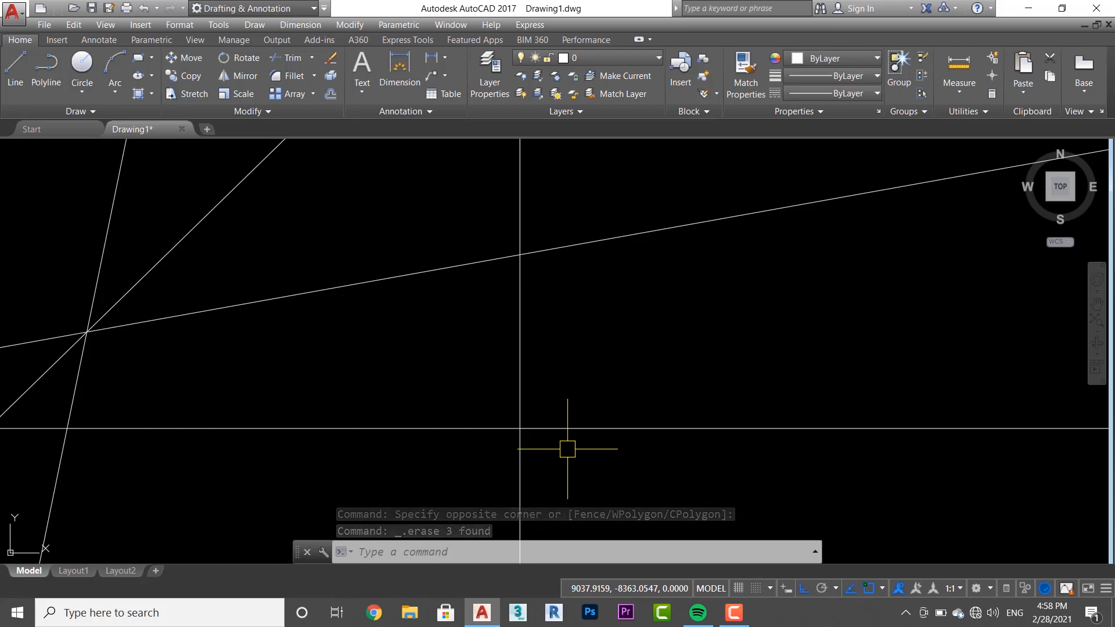
Step: Bisect the upper two right angles between the vertical and horizontal construction lines with XLINE's Bisect option, using their intersection as the vertex
text(xl)
key(Return)
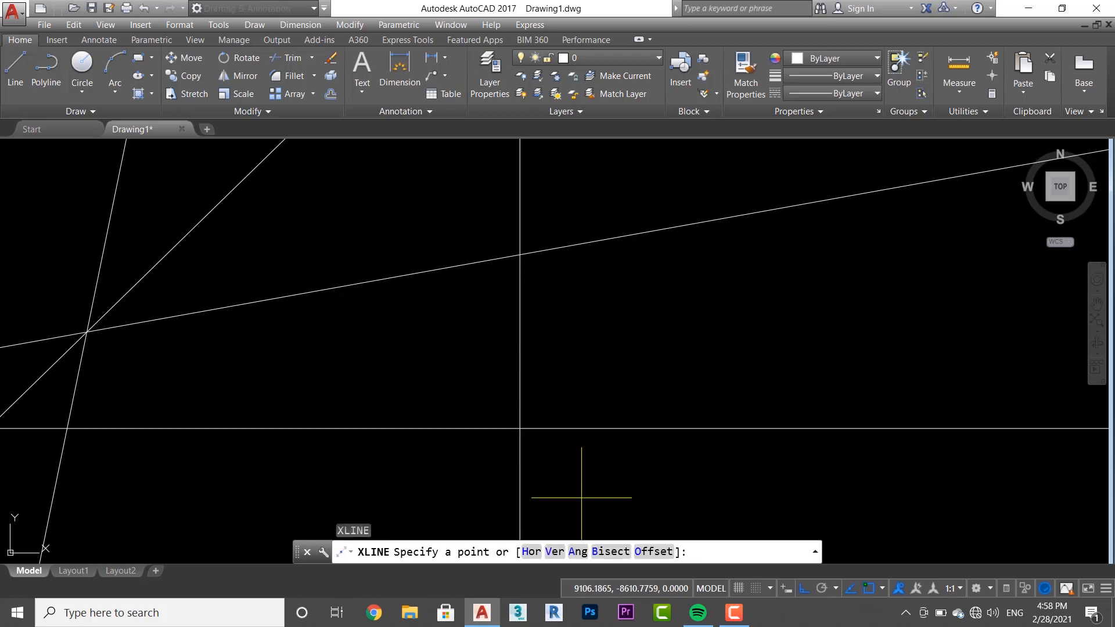
click(605, 555)
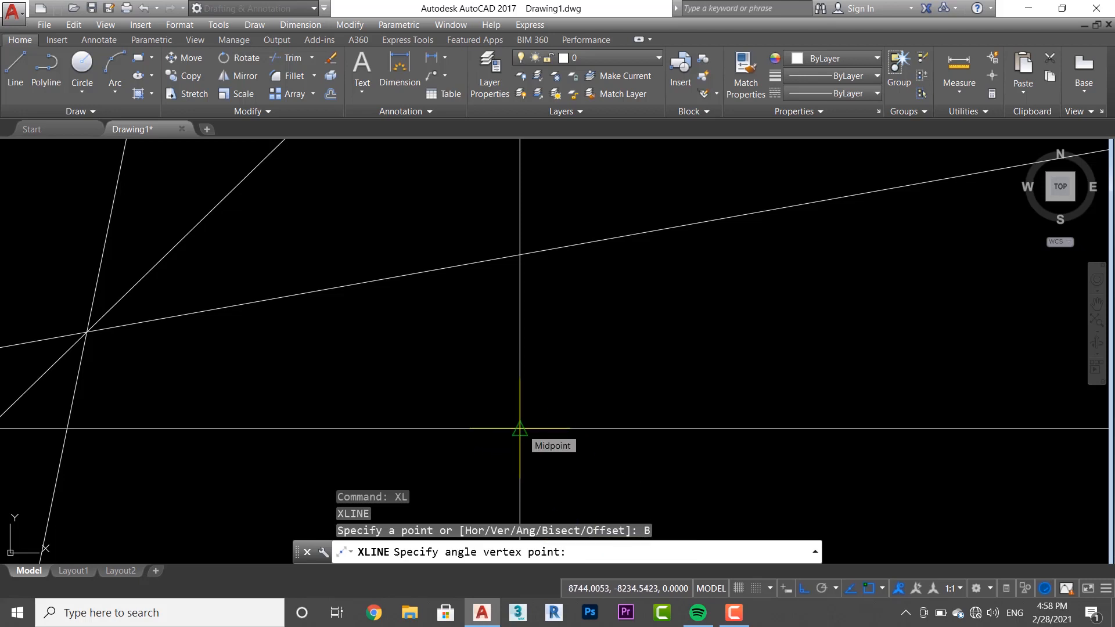
click(520, 429)
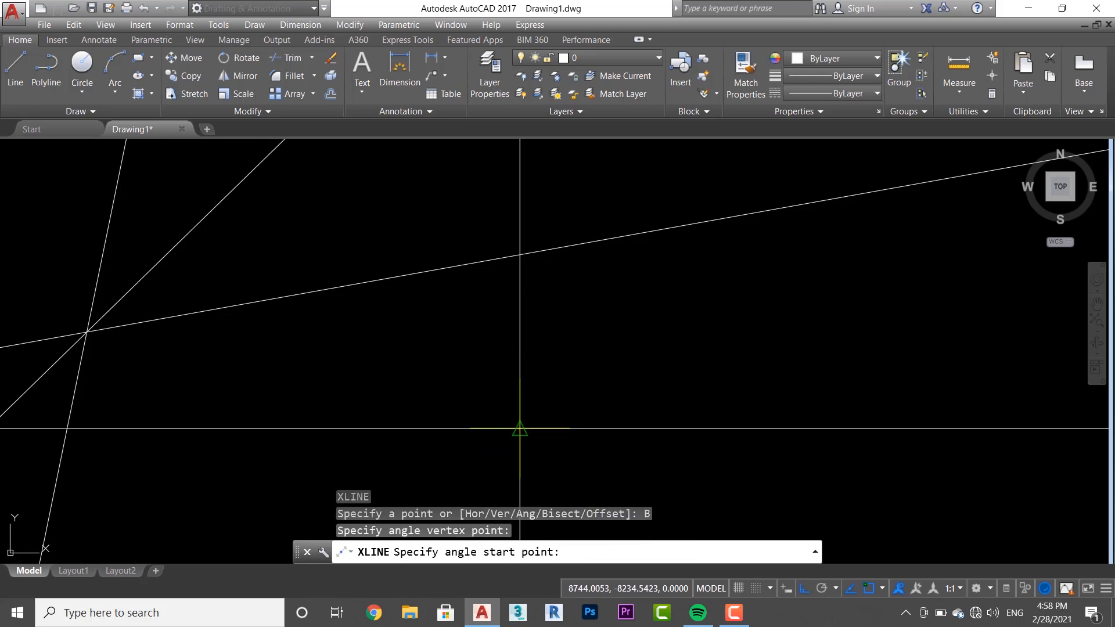
click(519, 294)
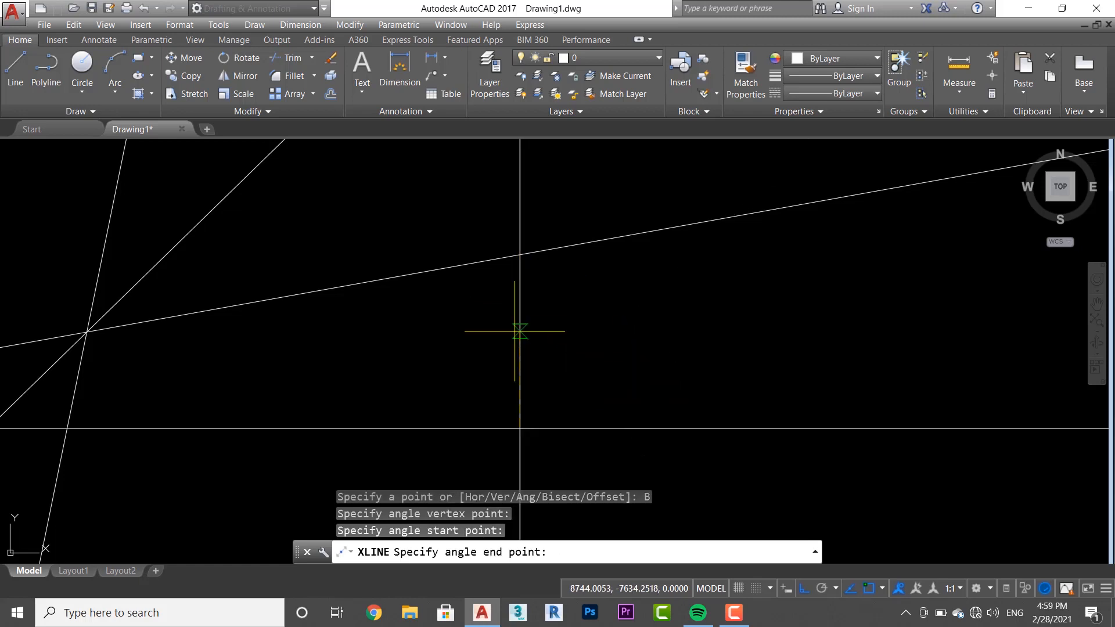
click(659, 428)
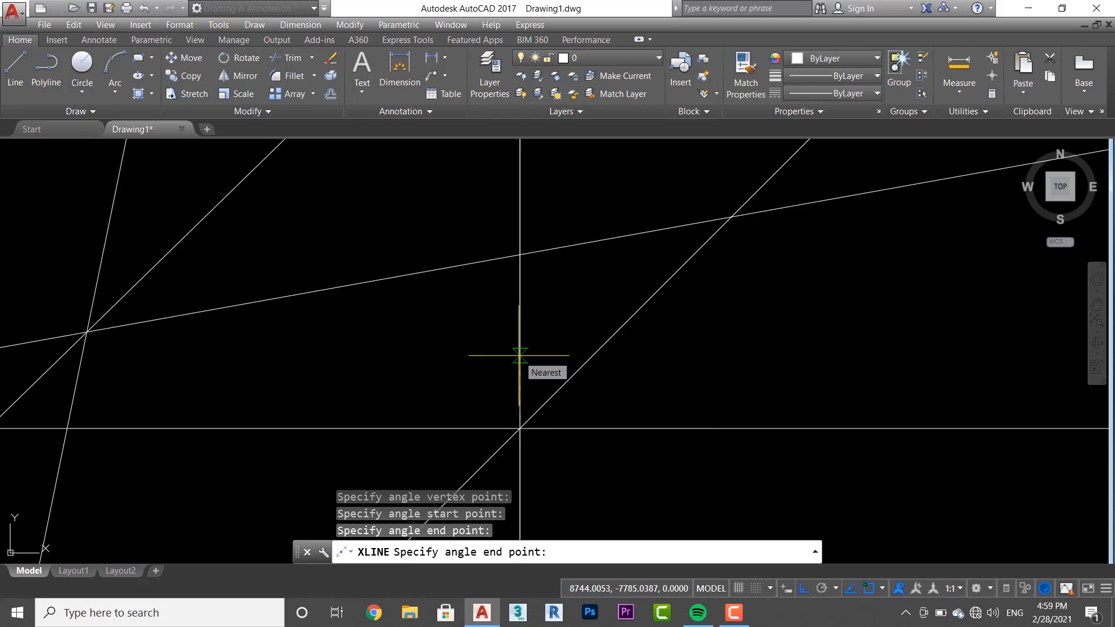
click(412, 429)
key(Return)
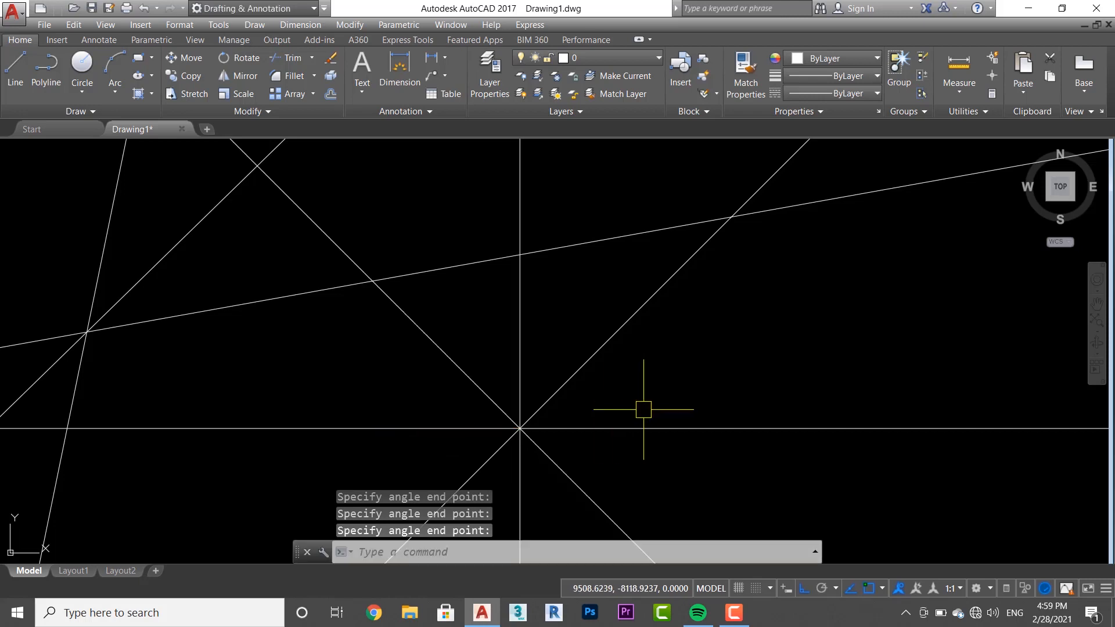
Step: Draw two short lines from the common intersection, one up along the right-hand bisector and one to the right along the horizontal construction line
scroll(538, 425, up, 3)
text(l)
key(Return)
click(500, 434)
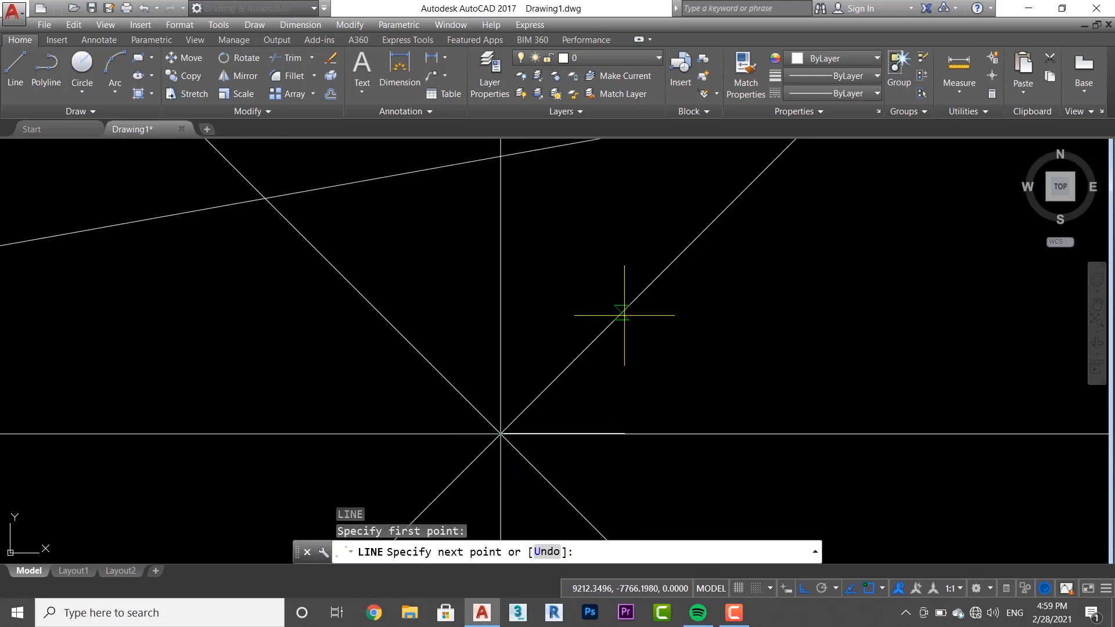
click(620, 312)
key(Return)
key(Return)
click(501, 434)
click(637, 434)
key(Return)
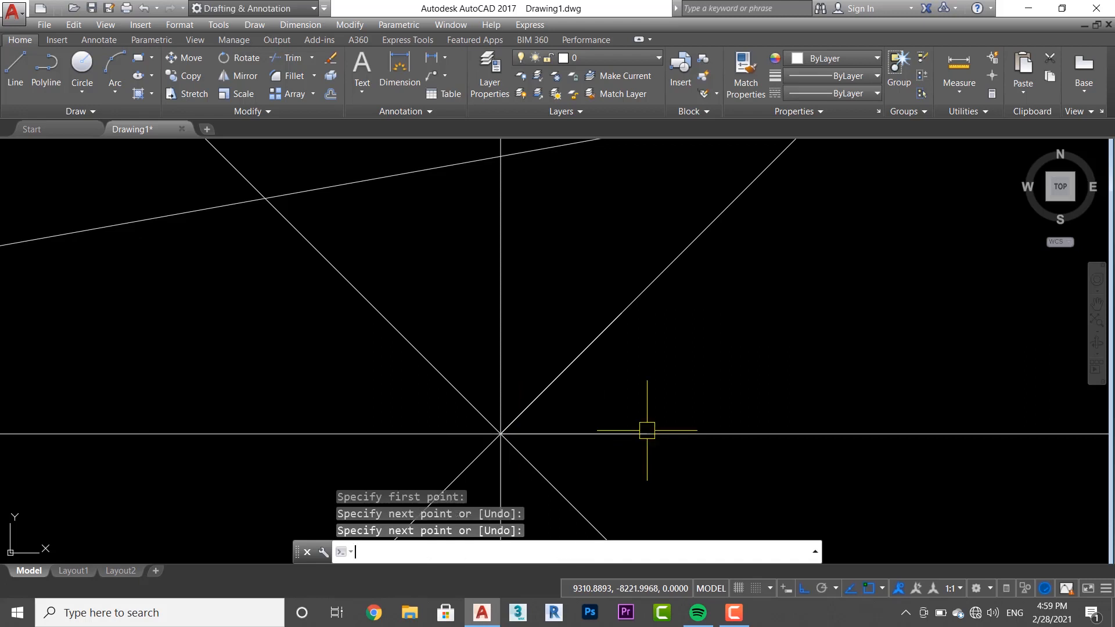
Step: Place an angular dimension between the short line on the bisector and the short horizontal line
text(dan)
key(Return)
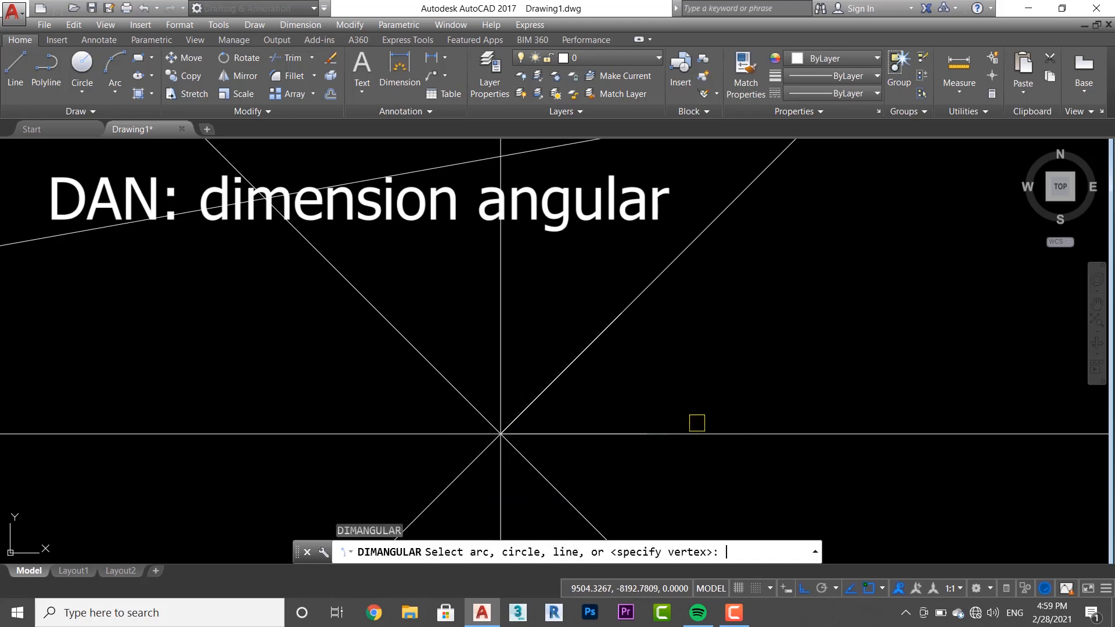
click(518, 407)
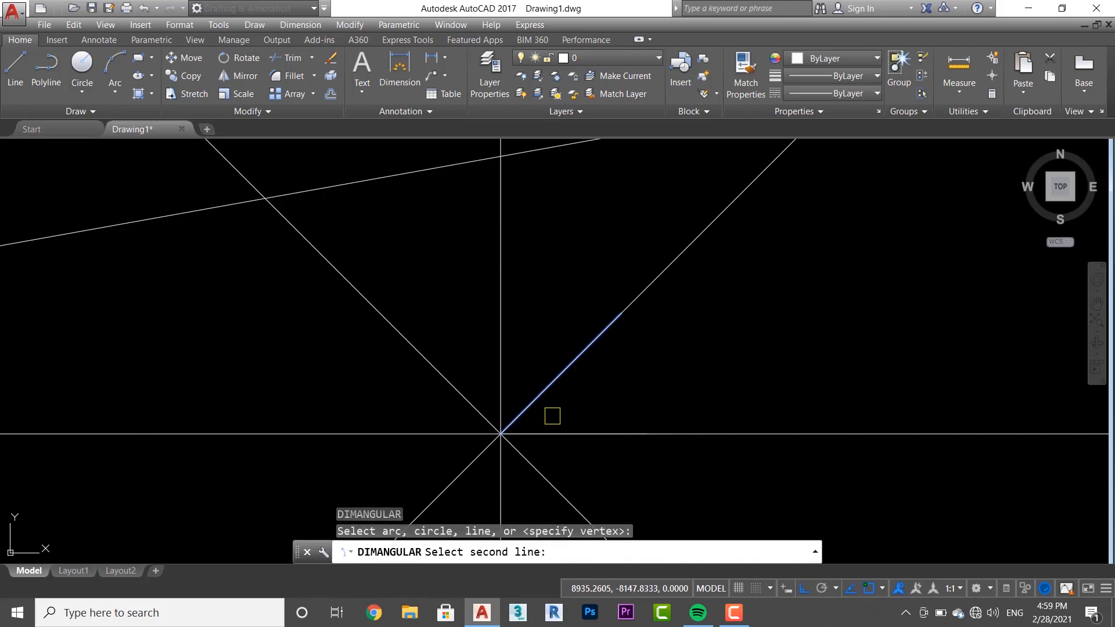
click(540, 434)
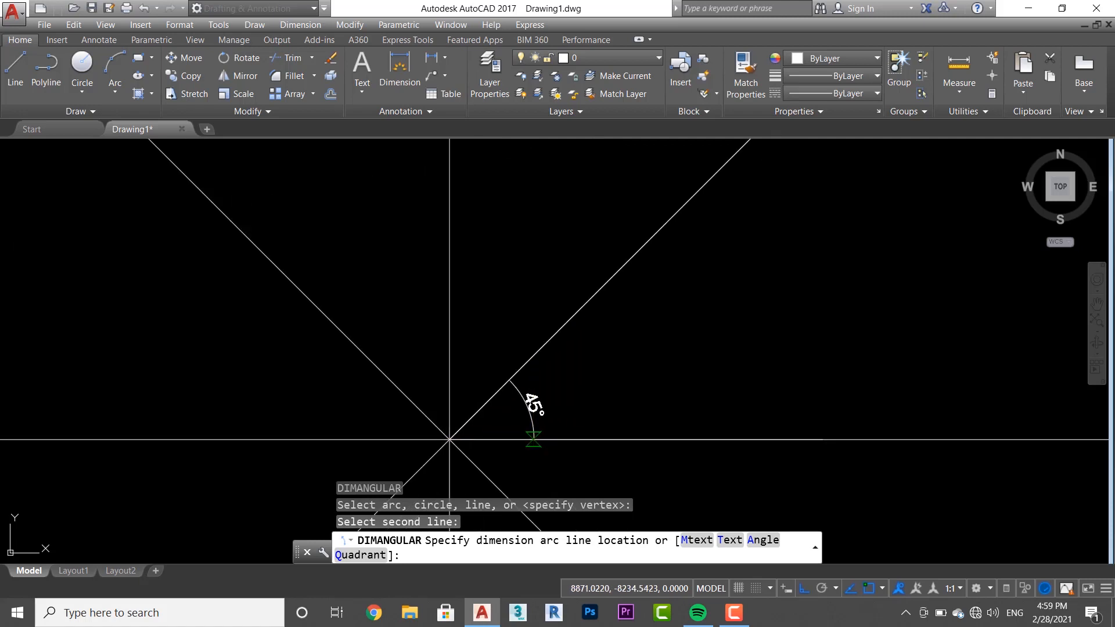
click(529, 401)
key(Return)
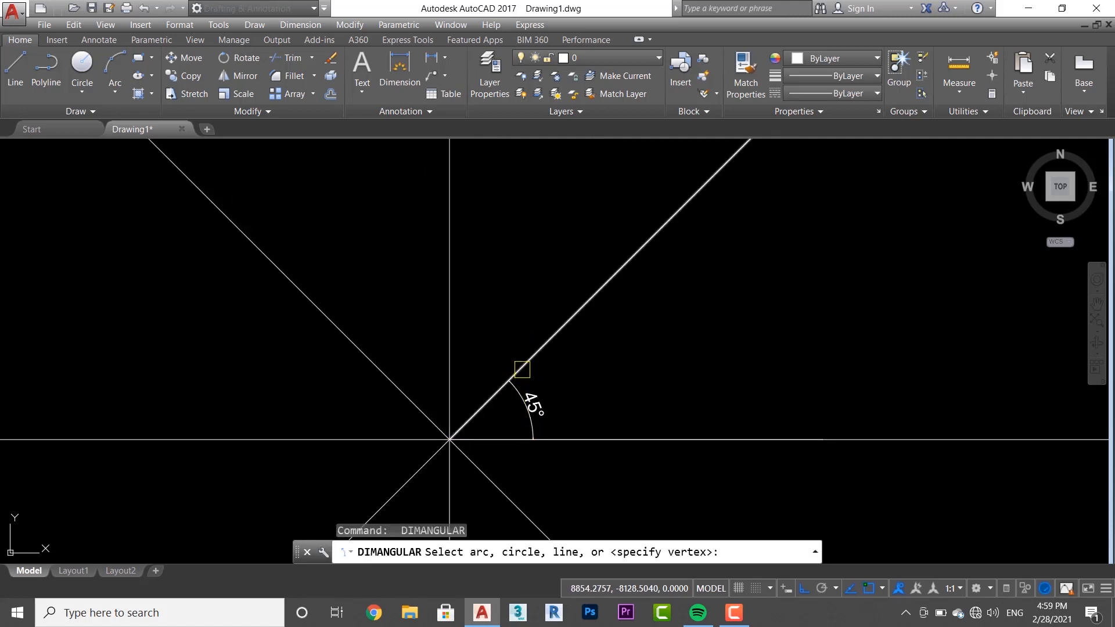
key(Escape)
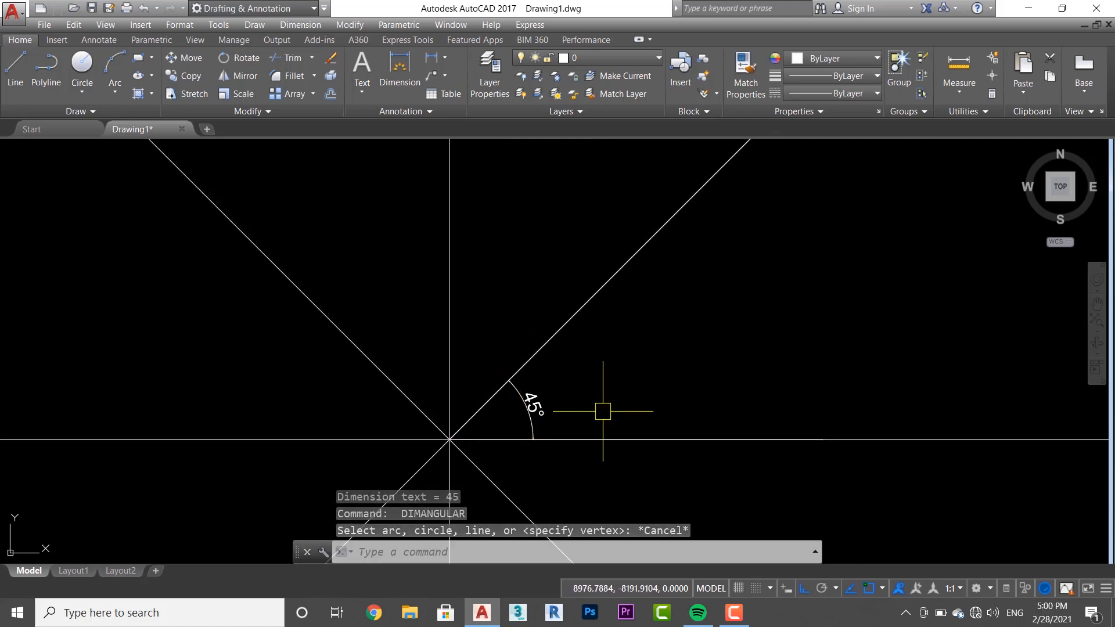
Step: Create a construction line 20 units above the horizontal construction line with XLINE's Offset option
text(xl)
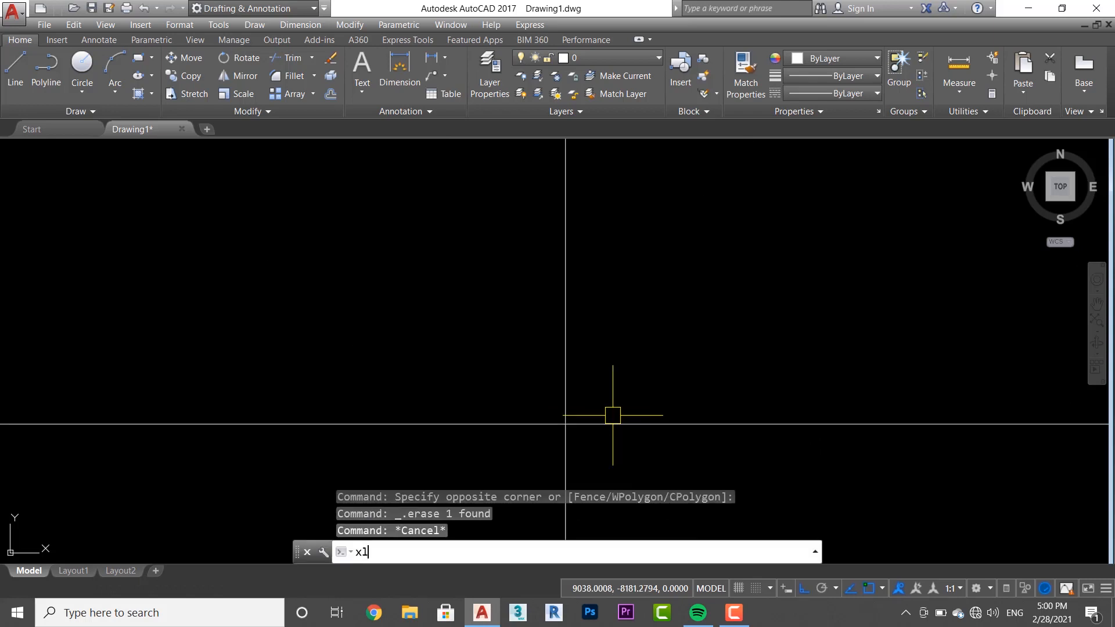
key(Return)
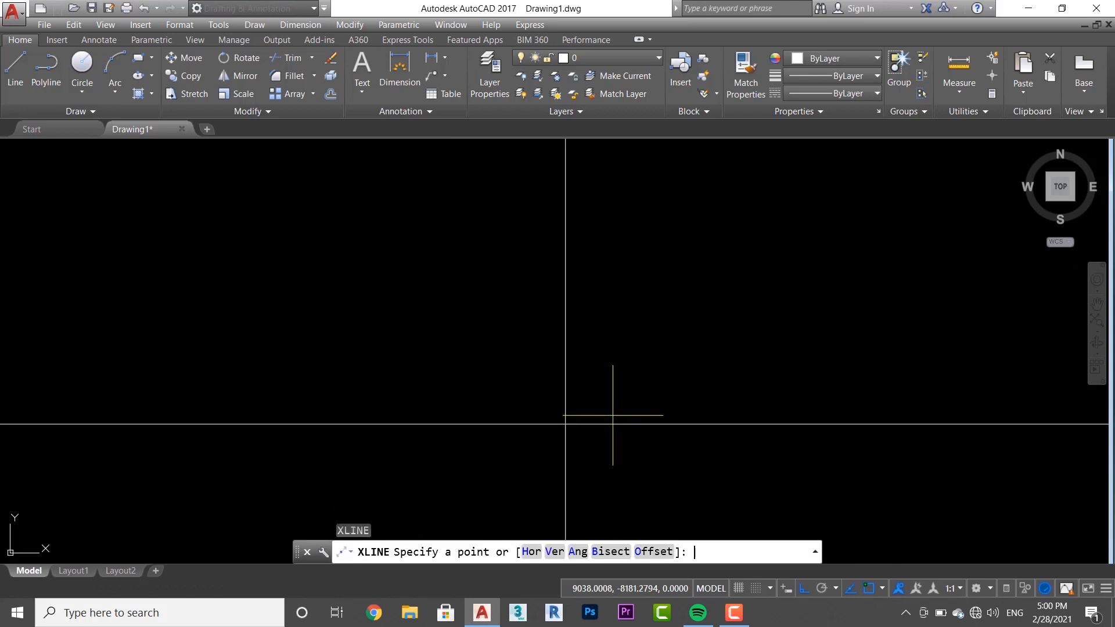
click(654, 552)
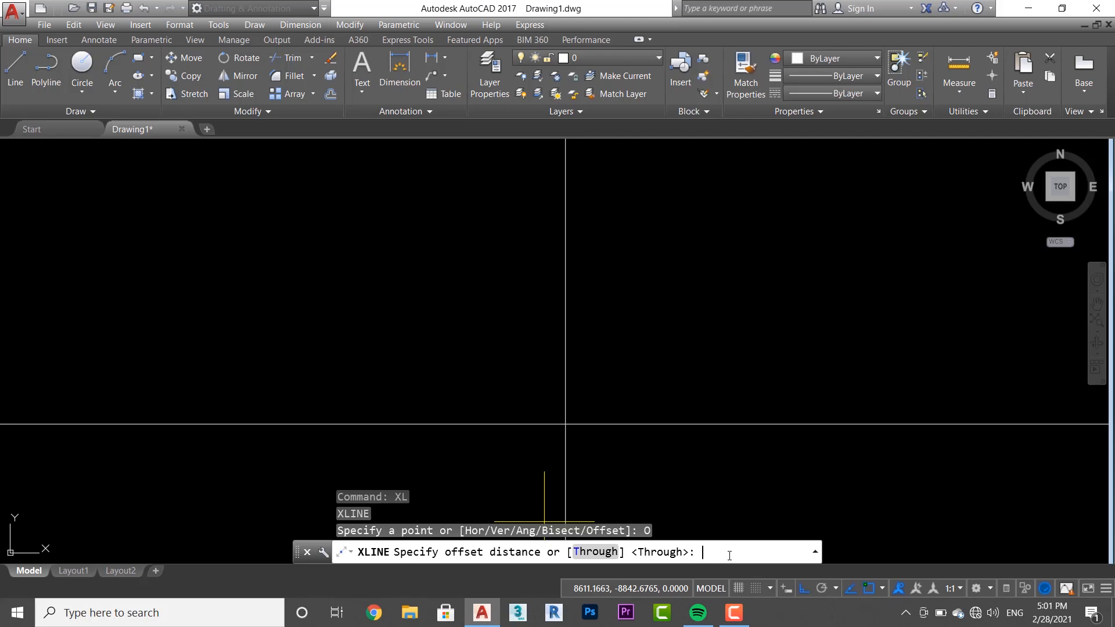
text(20)
key(Return)
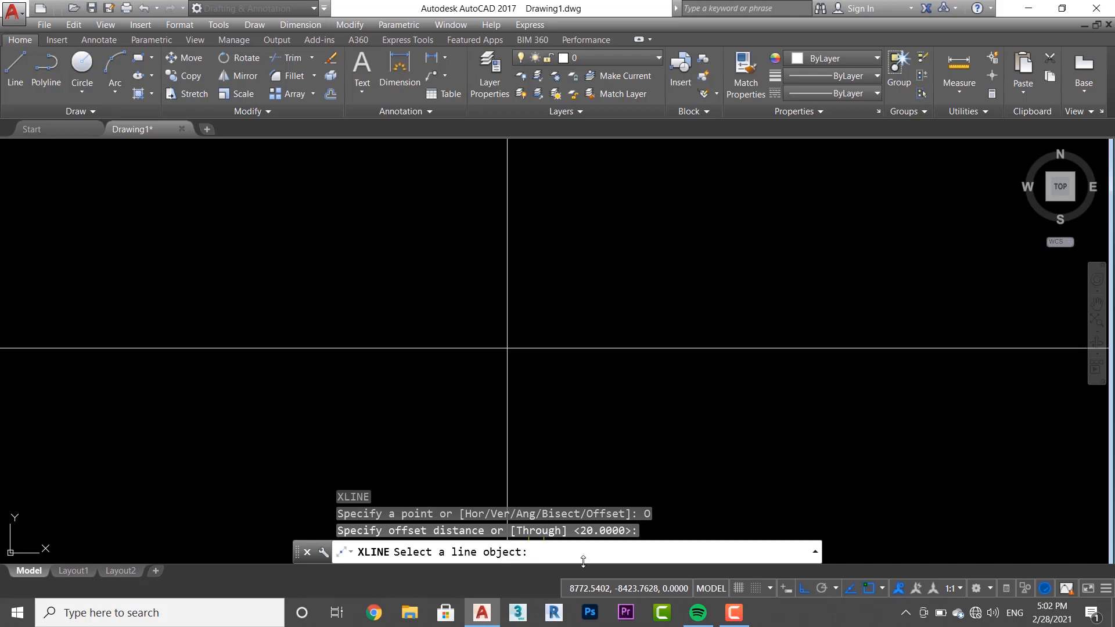
click(551, 349)
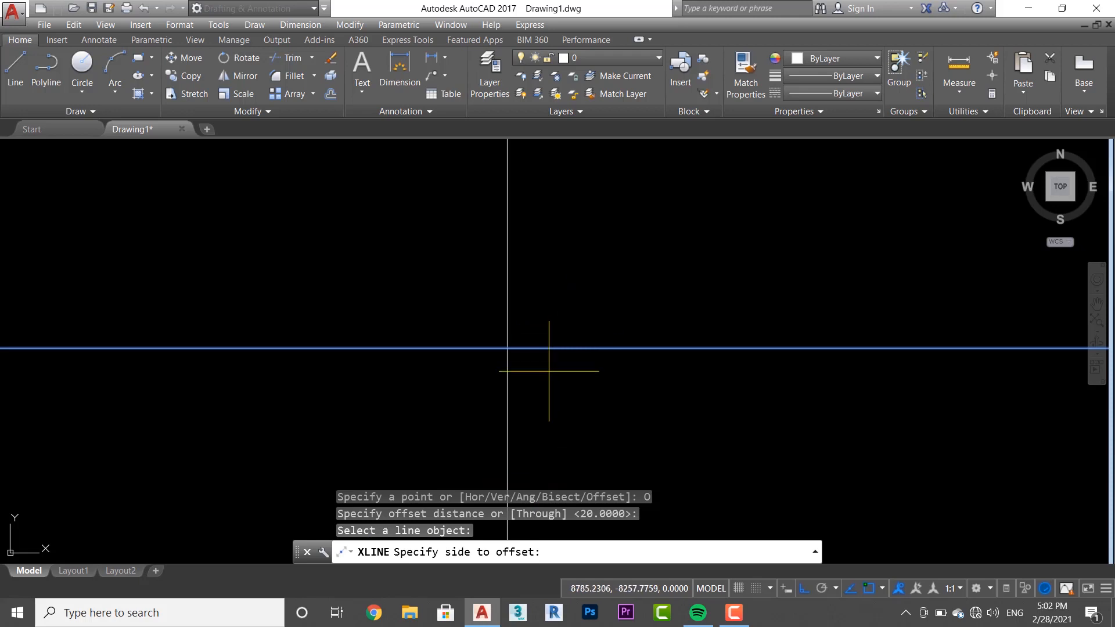
click(554, 306)
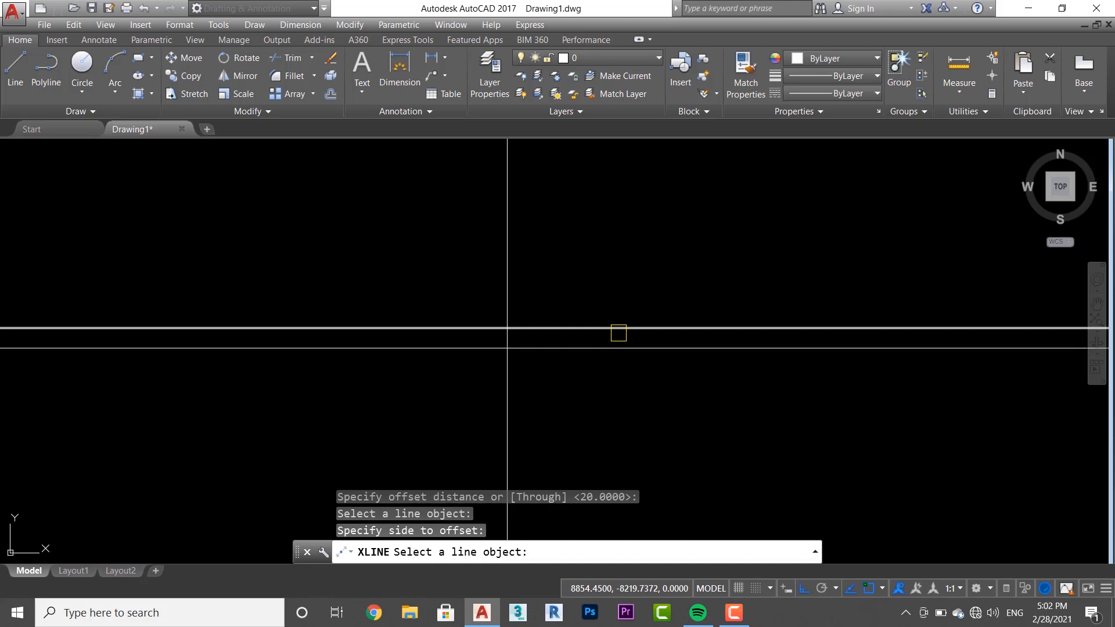
key(Escape)
Step: Draw a horizontal line about 339 units long below the two horizontal construction lines, right of the vertical one
text(l)
key(Return)
click(542, 417)
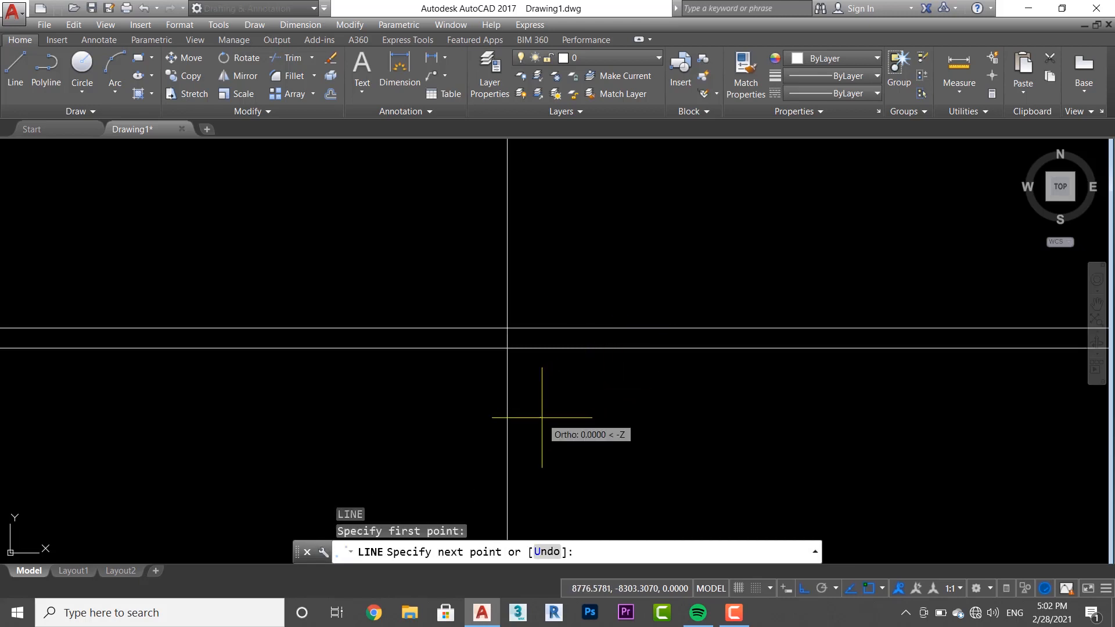
click(881, 423)
key(Escape)
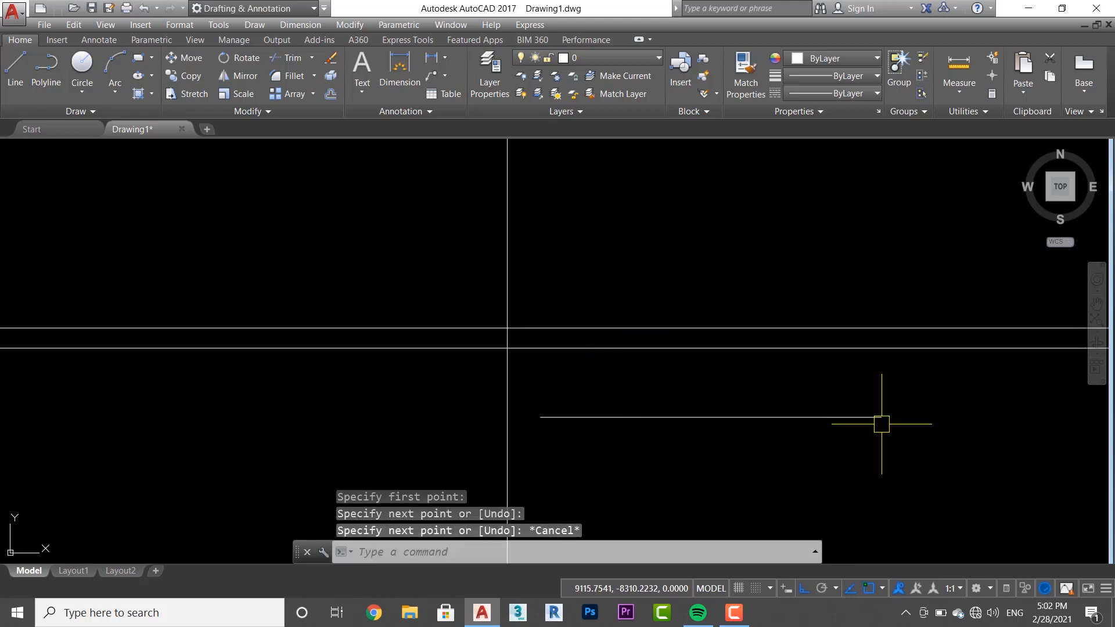
Step: Create a construction line 10 units below the new horizontal line segment with XLINE's Offset option
text(xl)
key(Return)
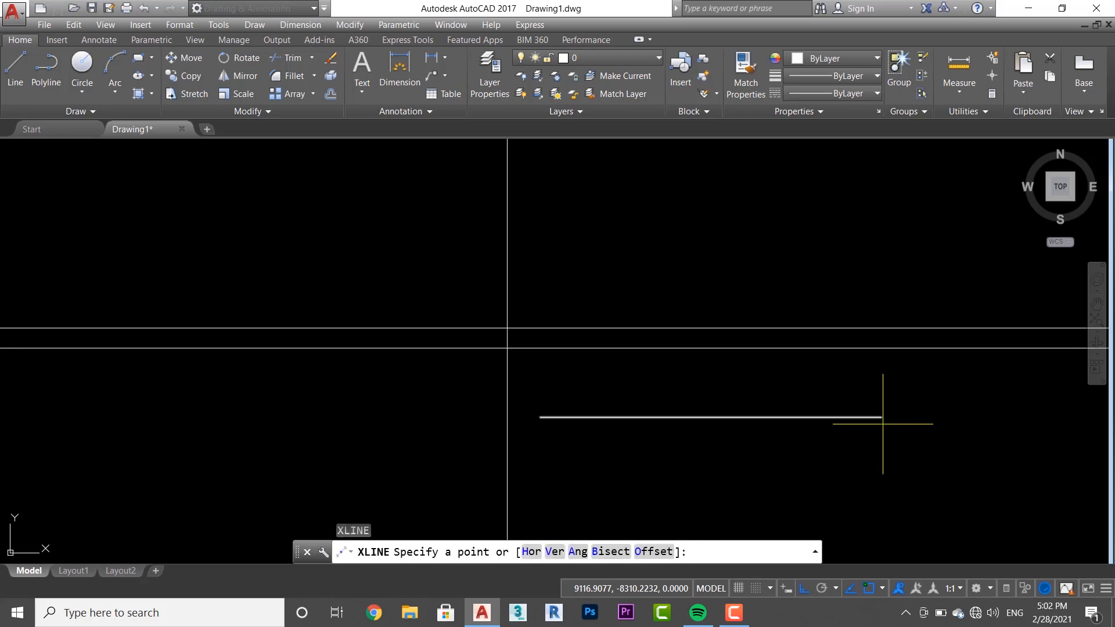
text(o)
key(Return)
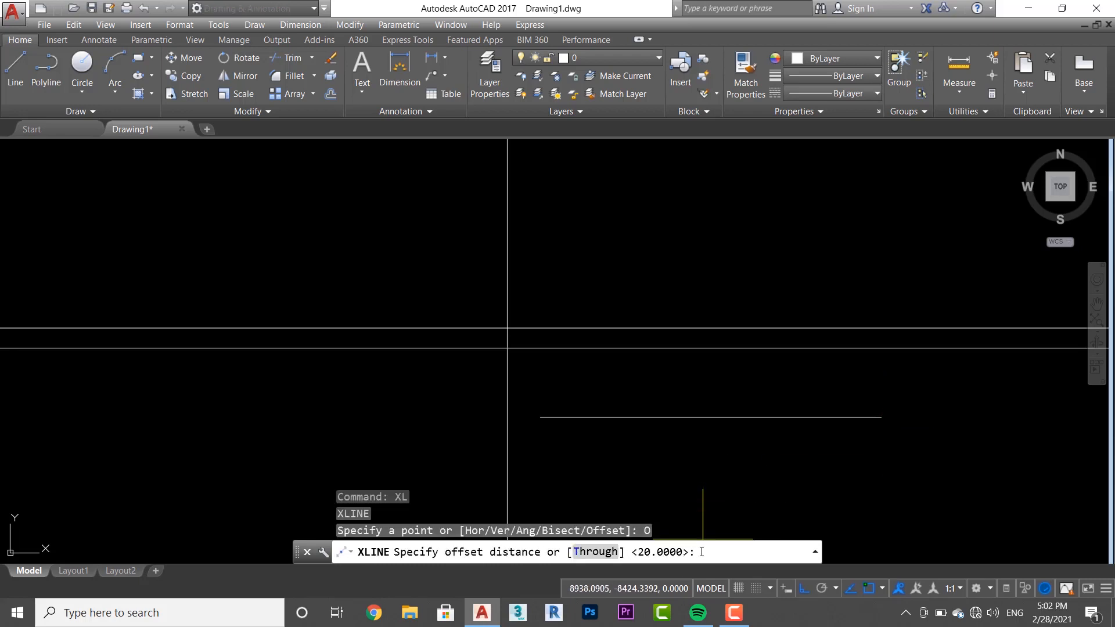
text(10)
key(Return)
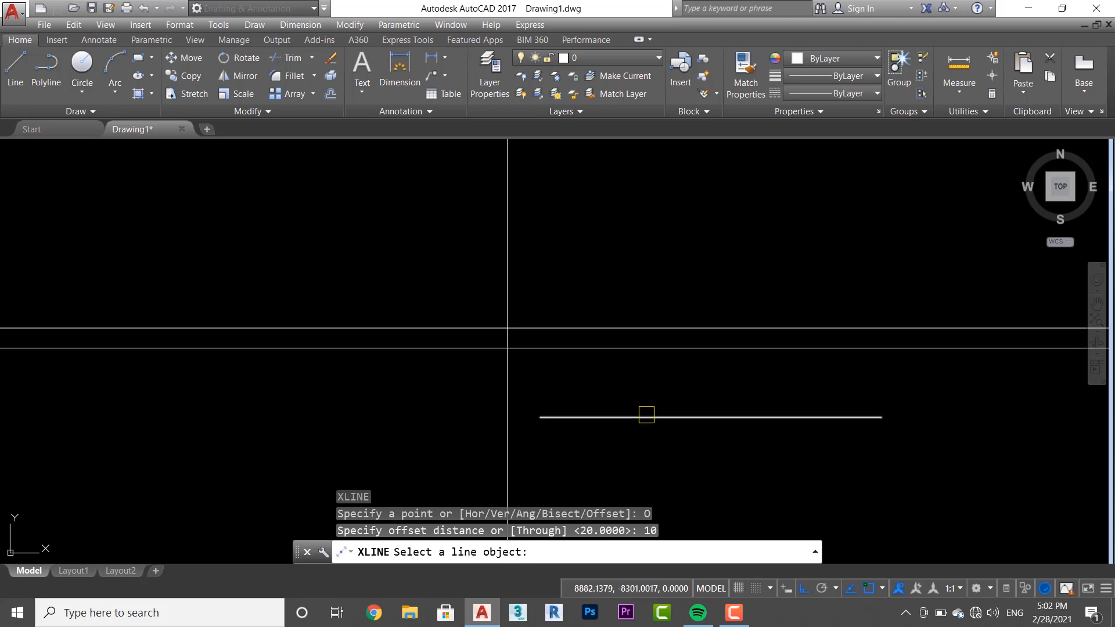
click(646, 416)
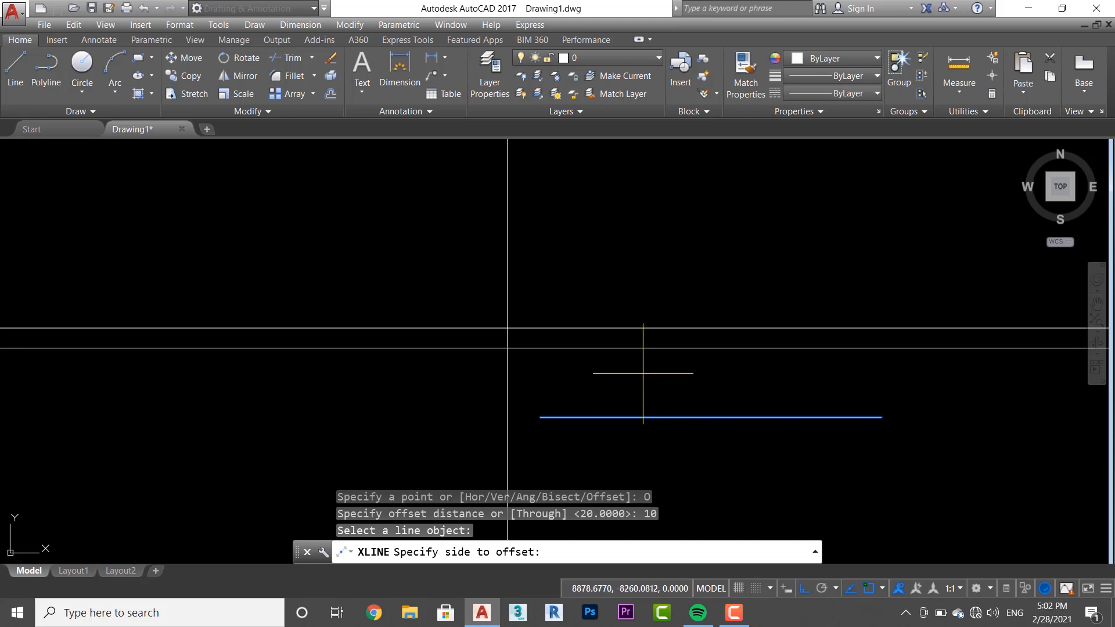
click(646, 441)
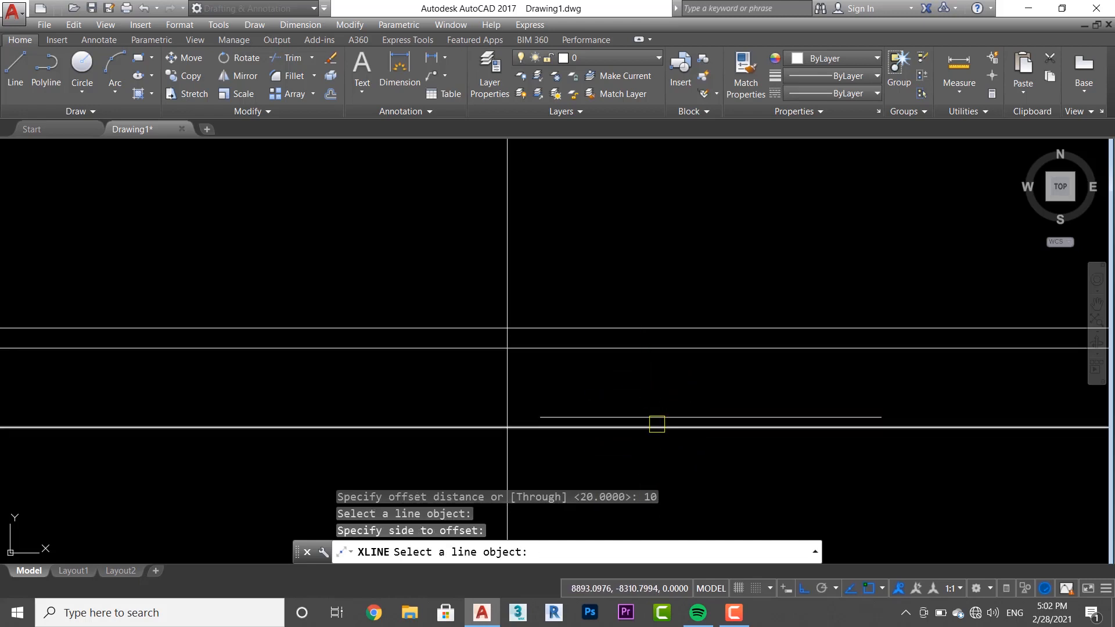
Step: Draw a ray with RAY from a start point near the middle of the empty drawing, sloping down to the right
key(Escape)
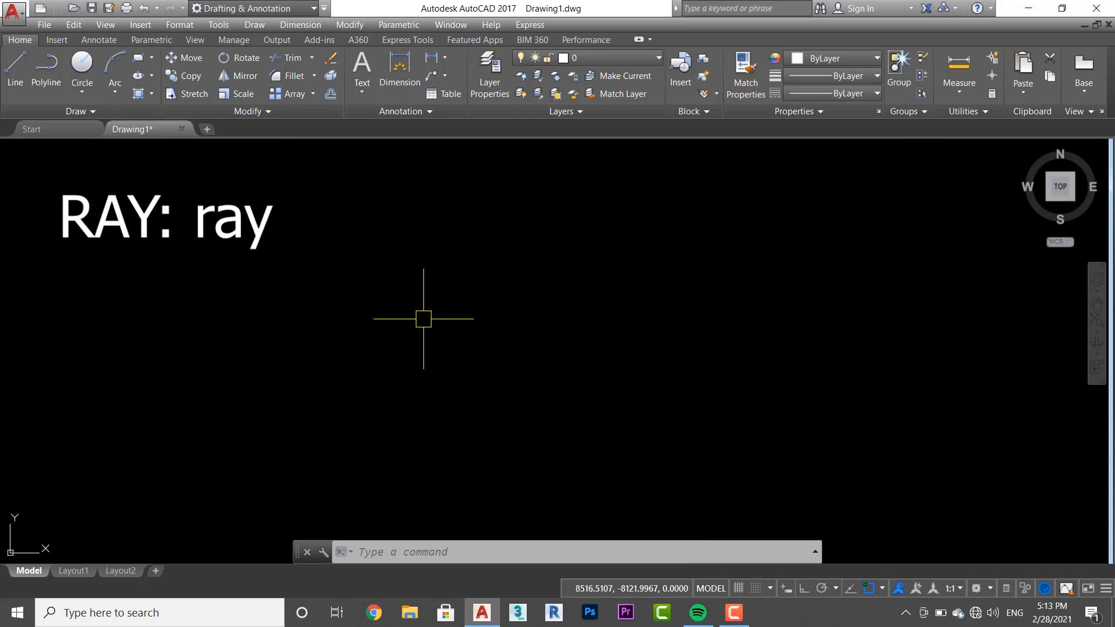
text(ray)
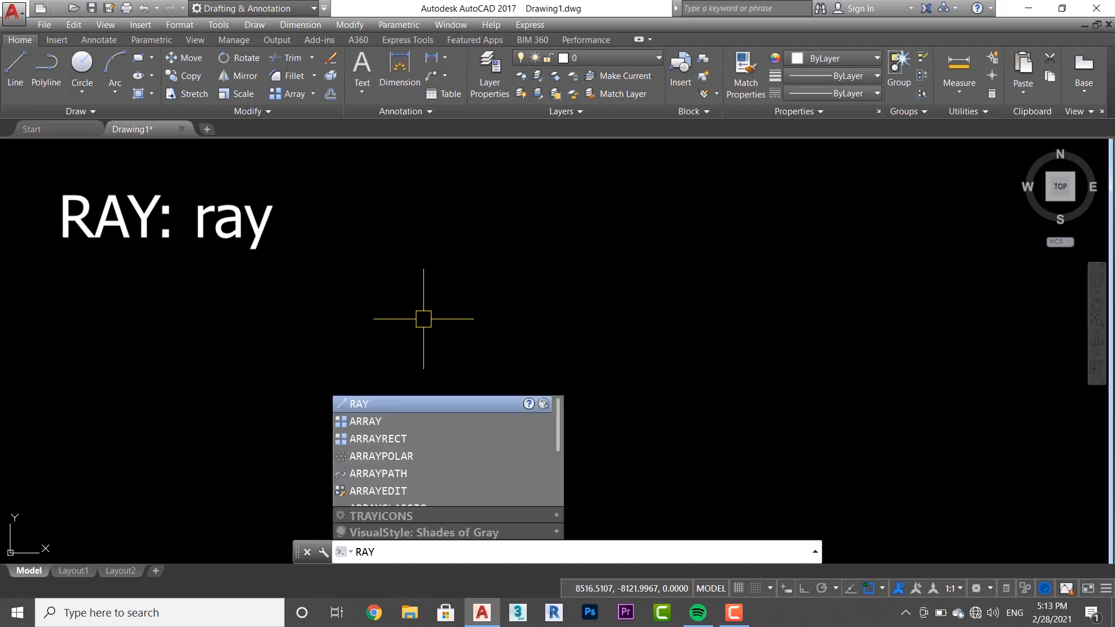
click(105, 114)
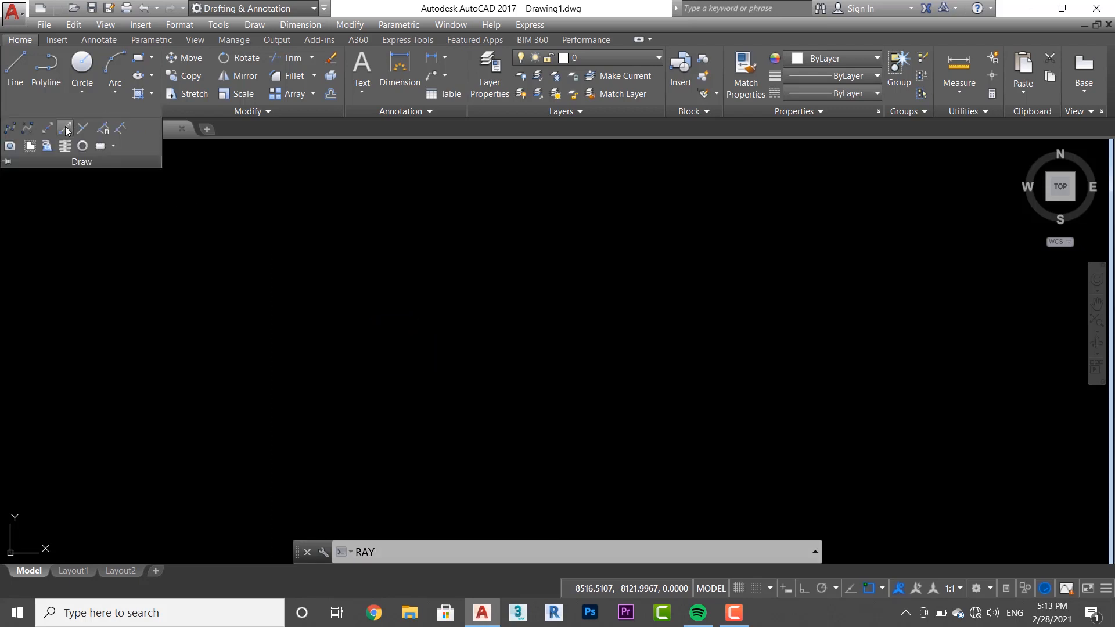
click(406, 552)
text(RAY)
key(Return)
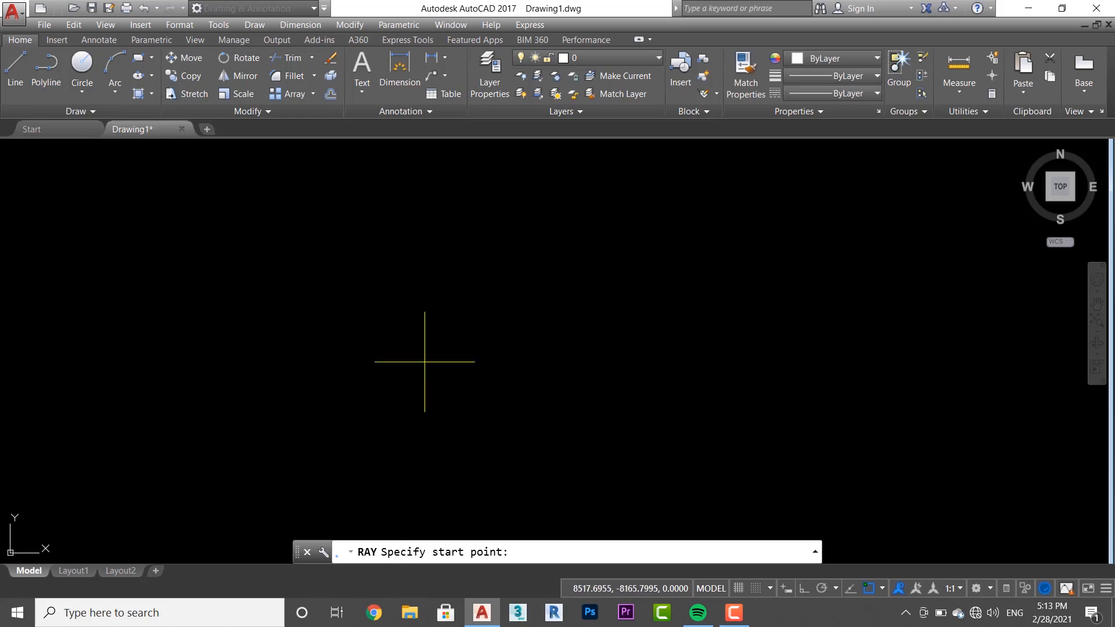
click(381, 330)
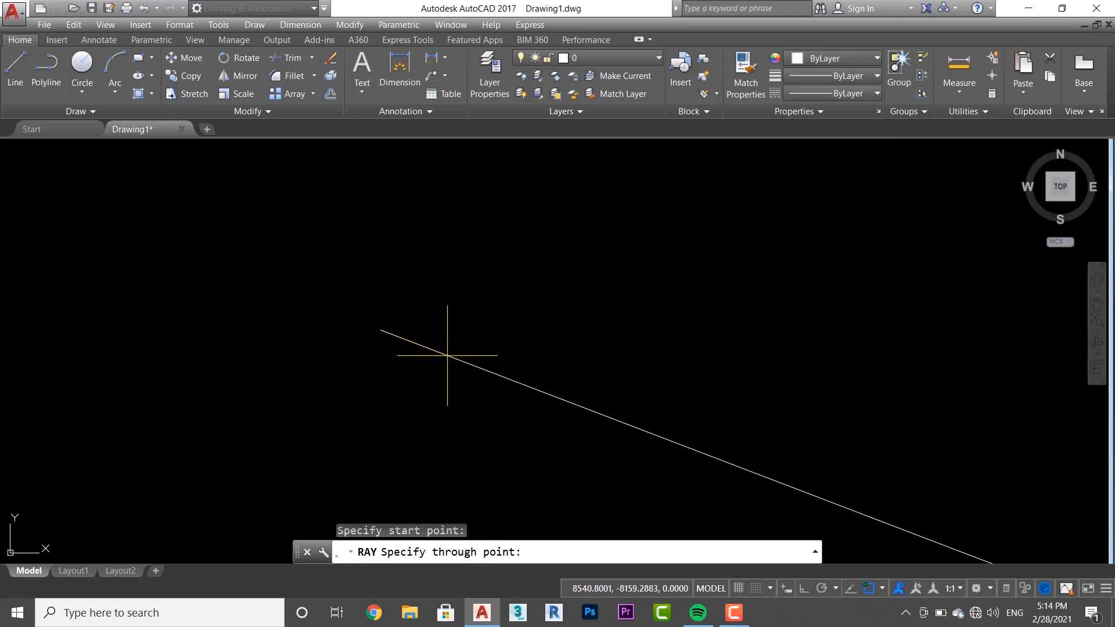
click(447, 355)
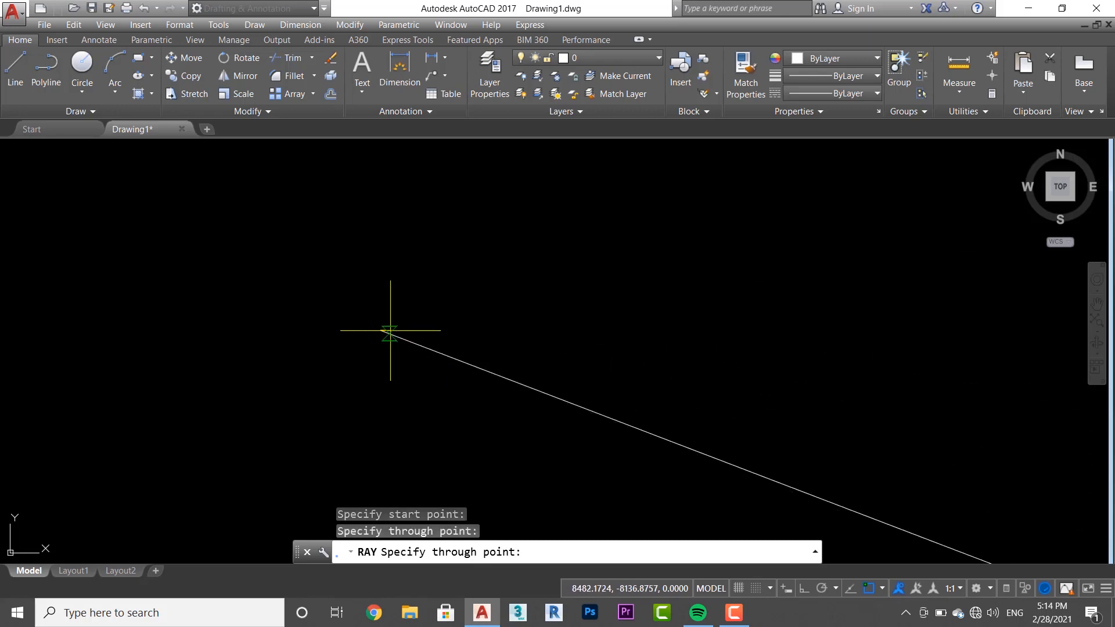
Step: Add seven more rays from the same start point, fanned around it from upper right through left to lower right
click(436, 307)
click(403, 279)
click(345, 276)
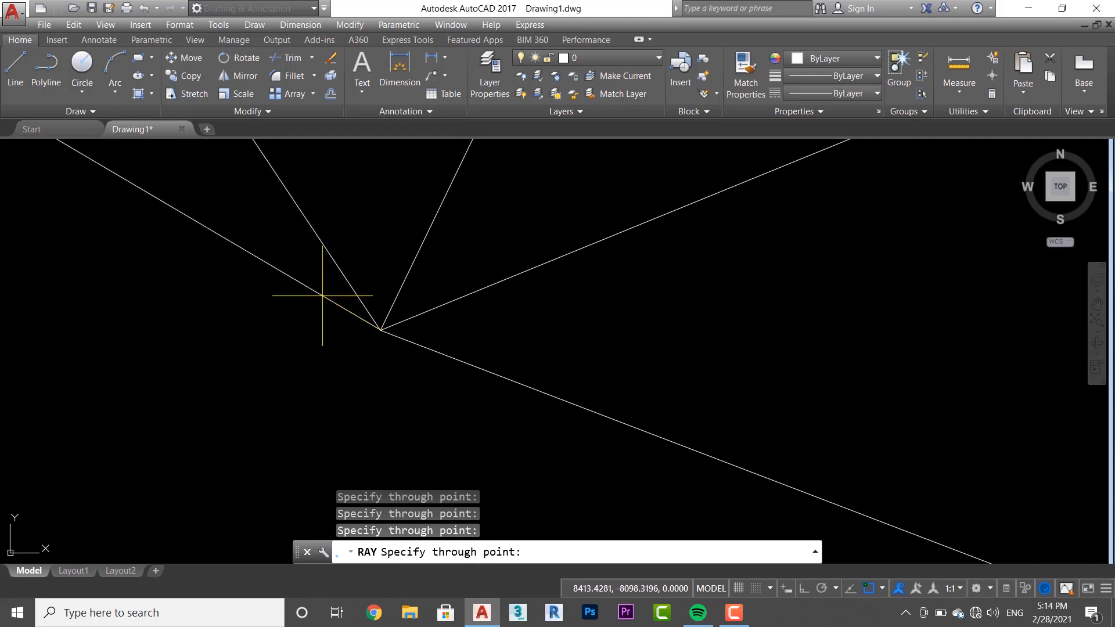
click(313, 327)
click(326, 371)
click(366, 408)
click(404, 418)
key(Return)
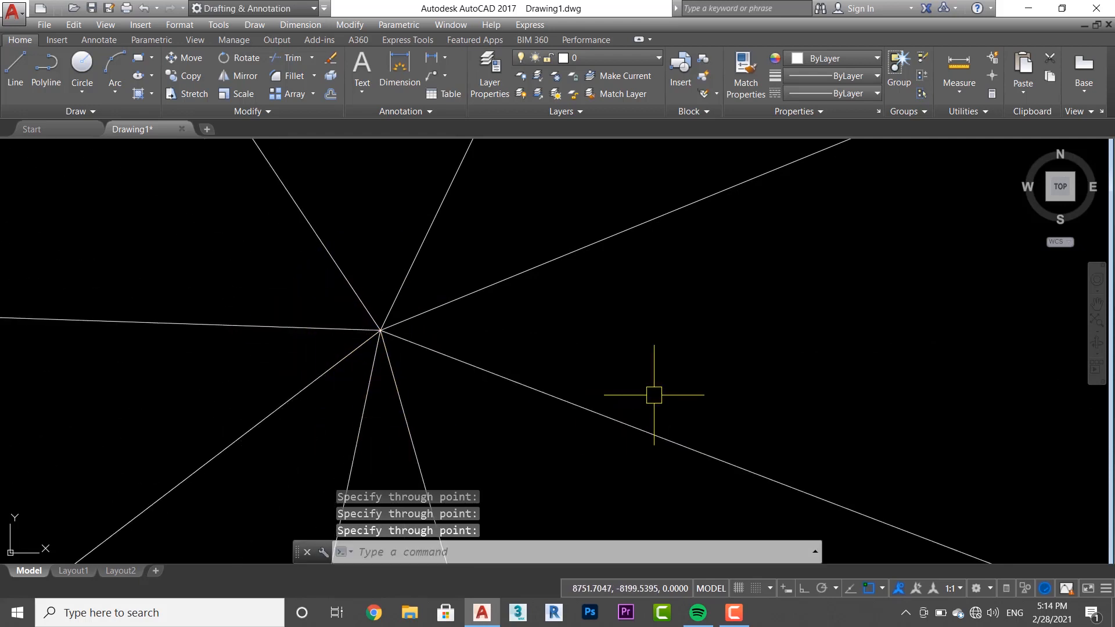
Step: Turn on Ortho mode and draw four rays up, right, down and left from one start point to the right of the fan
middle_drag(652, 393, 465, 404)
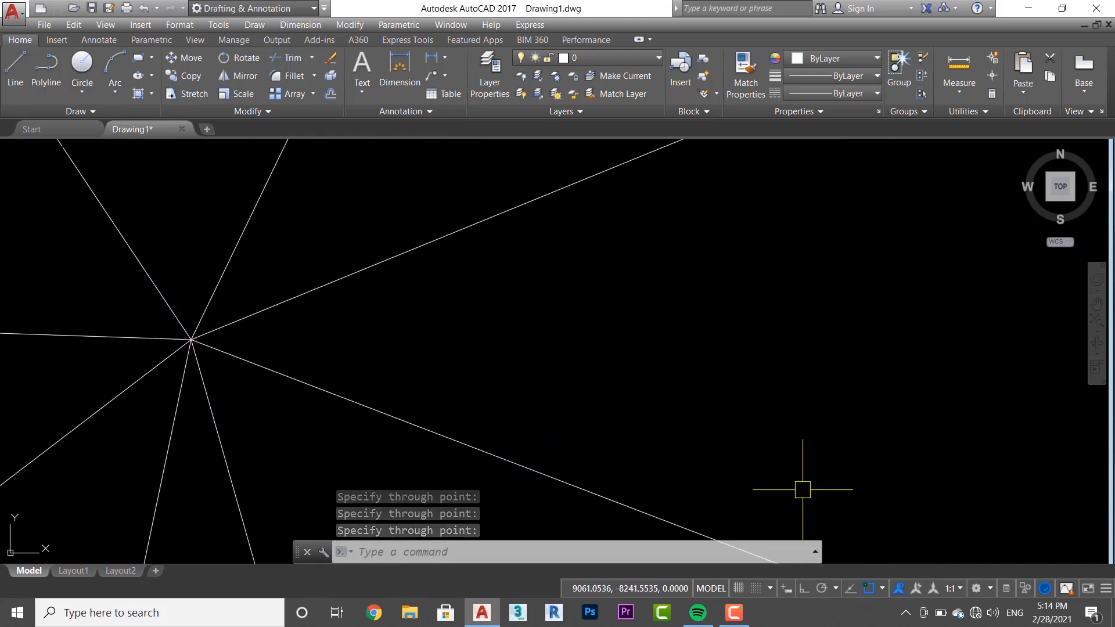
click(801, 591)
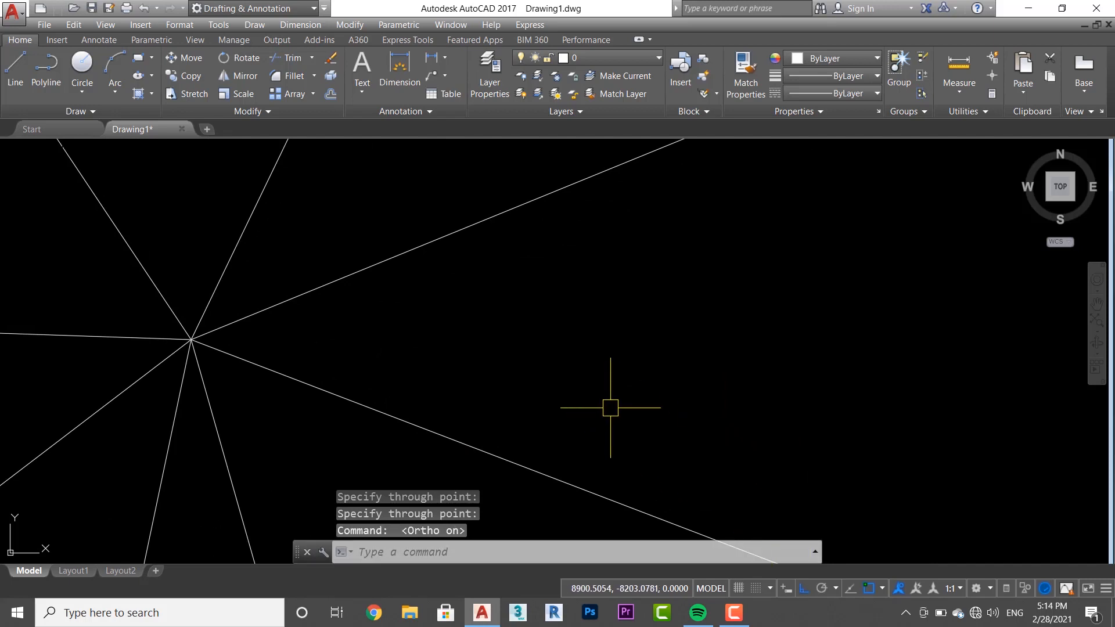
text(ray)
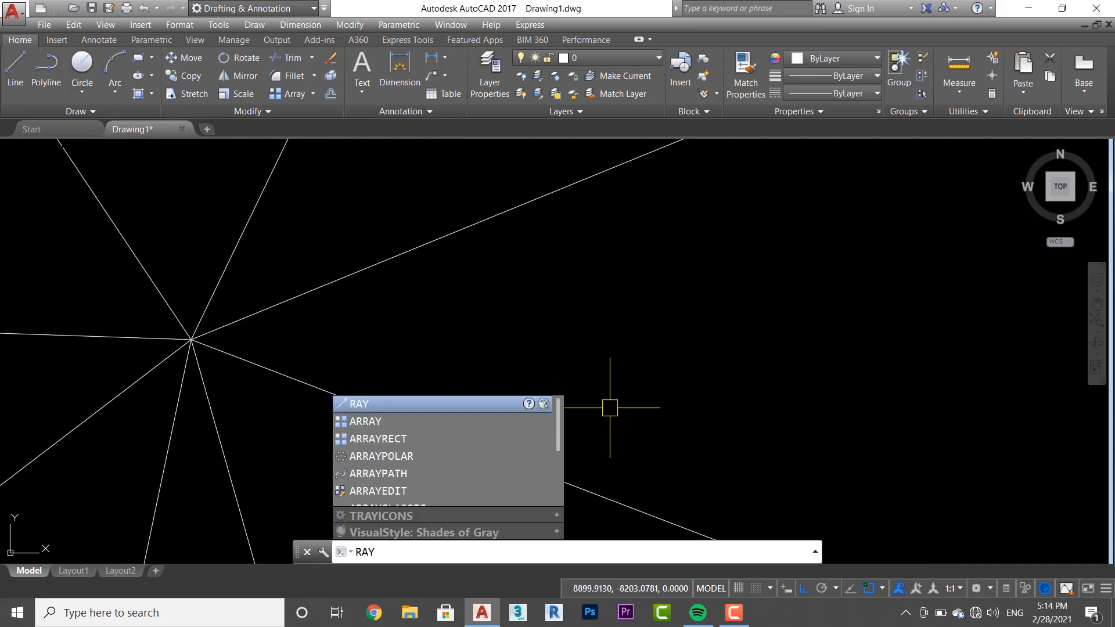
key(Return)
click(632, 345)
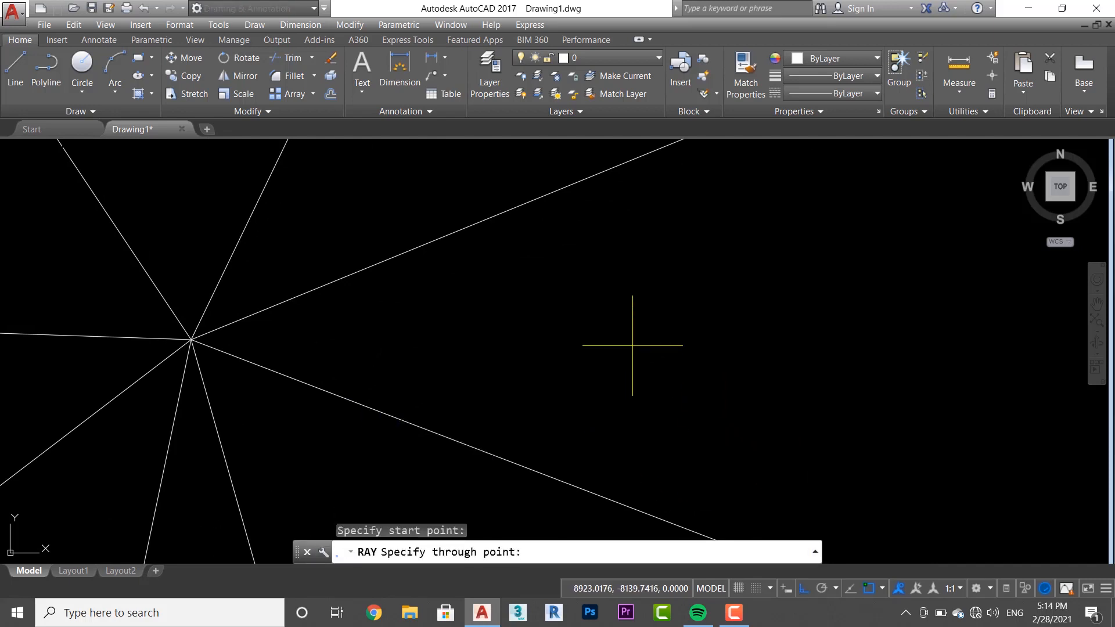
click(634, 317)
click(649, 340)
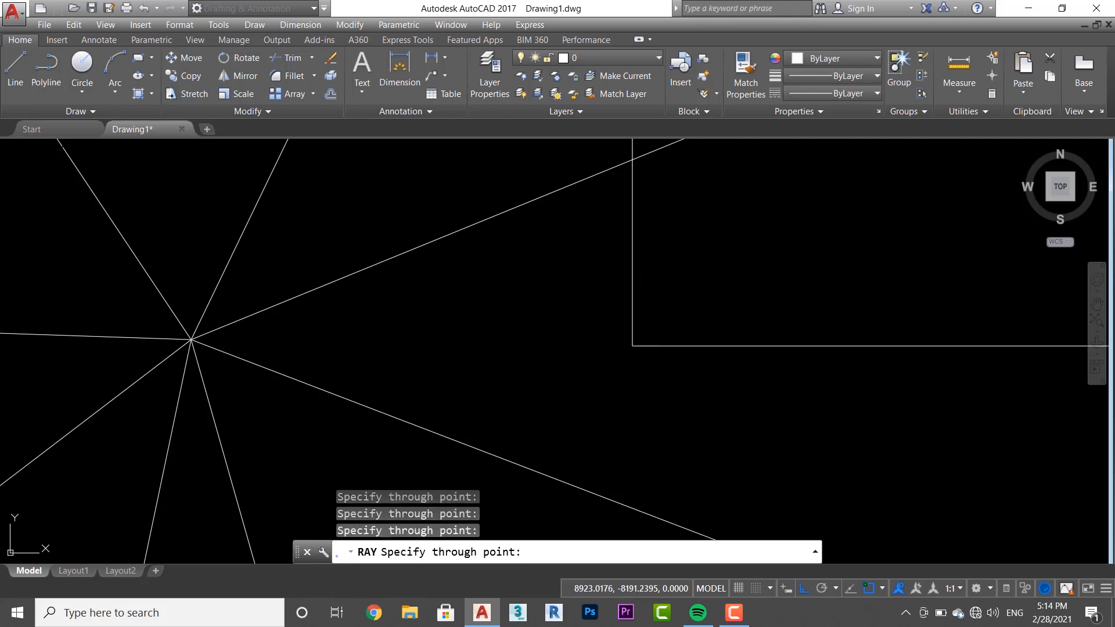
click(613, 375)
click(579, 373)
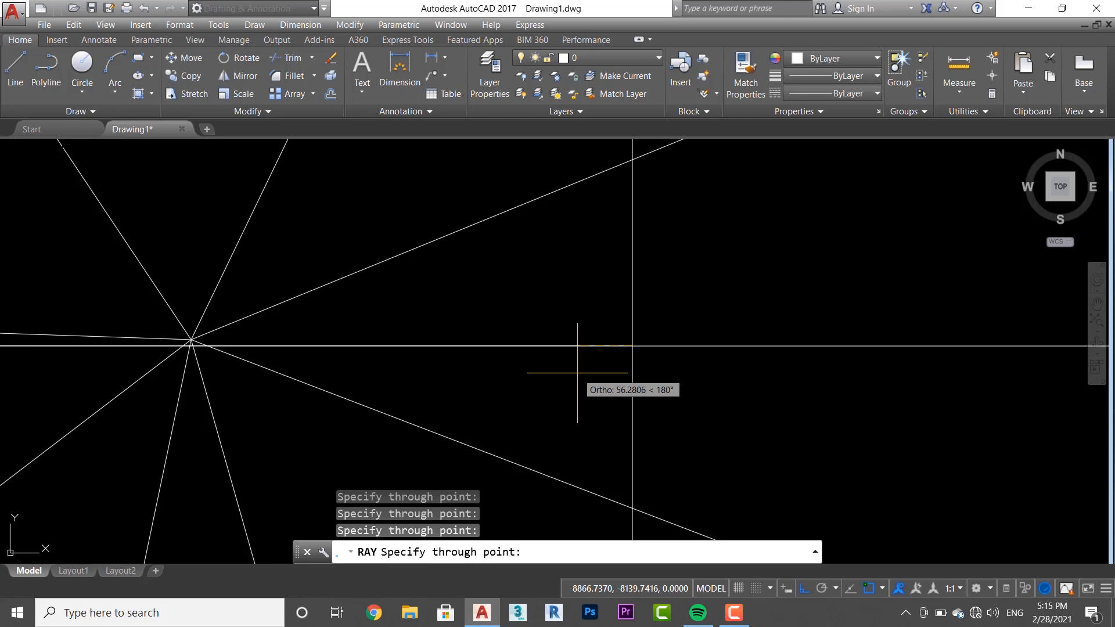
key(Escape)
key(Escape)
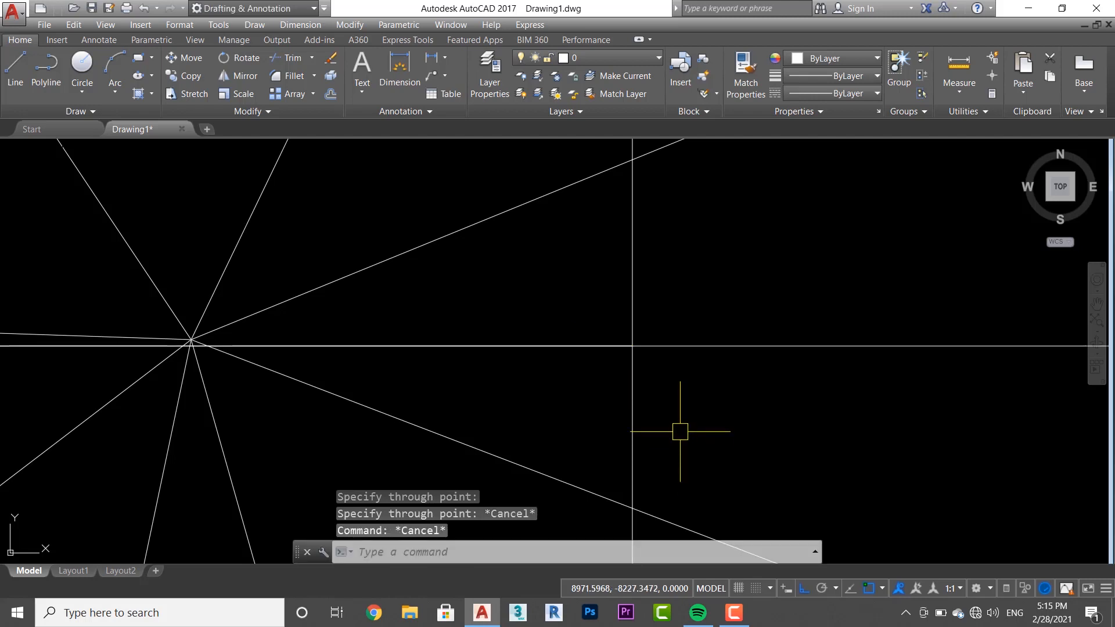
Step: Shift the right-pointing horizontal ray about 108 units right by its start grip and tilt it by stretching its direction grip about 79 units down
click(684, 347)
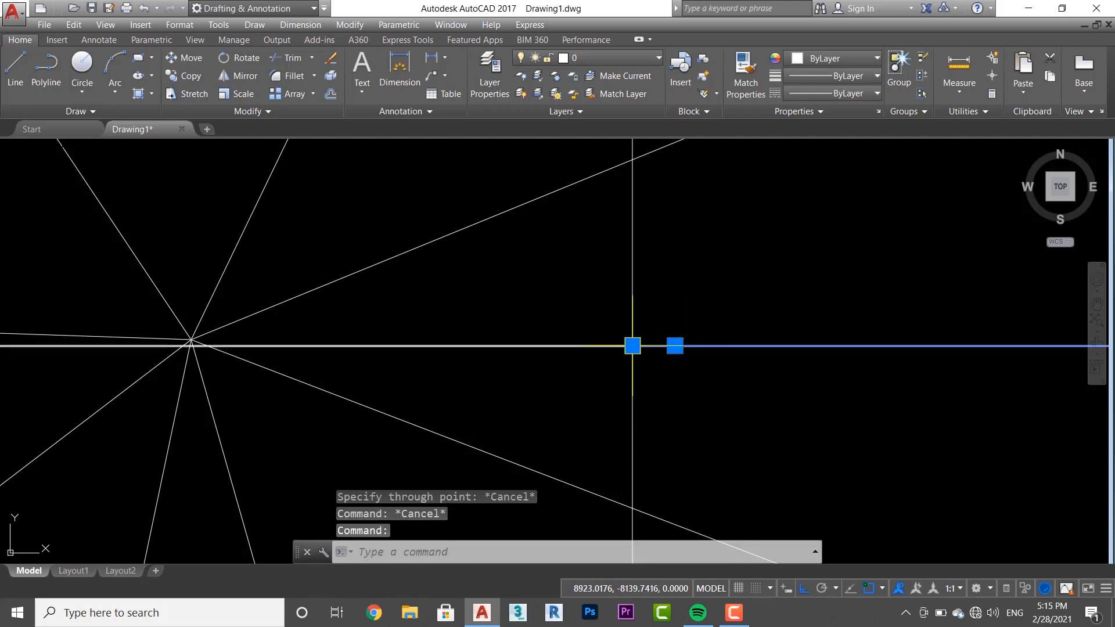
click(632, 346)
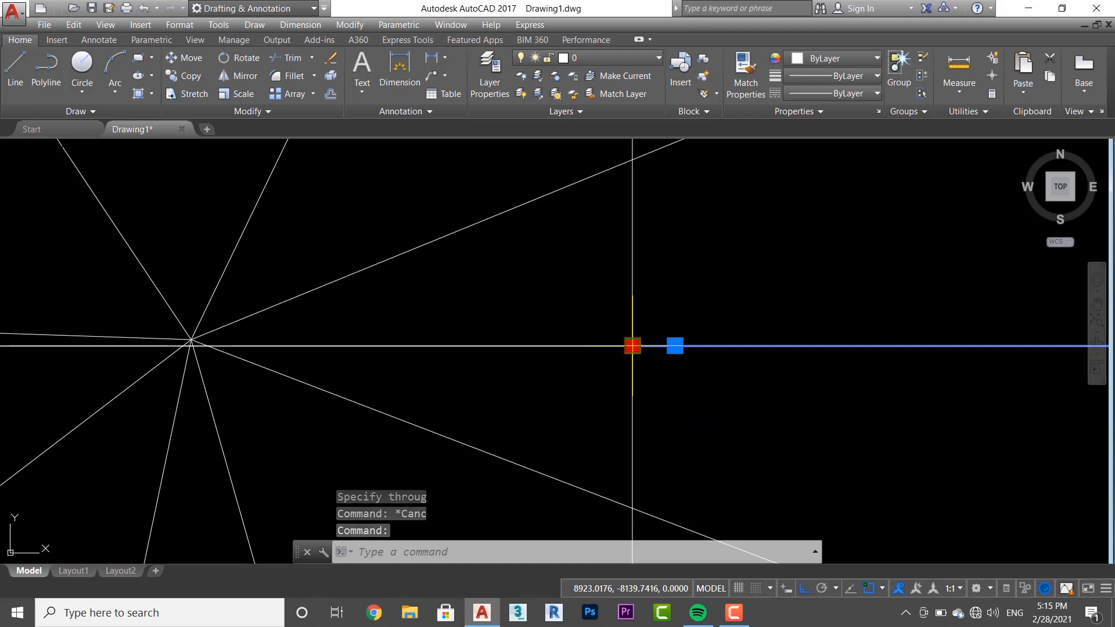
click(739, 452)
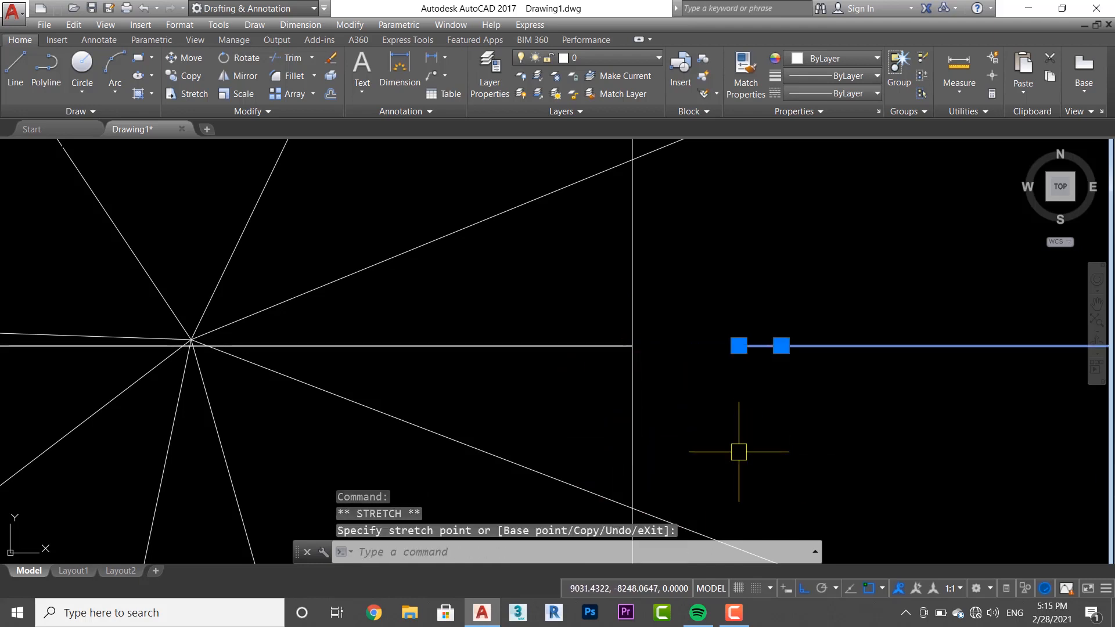
click(781, 347)
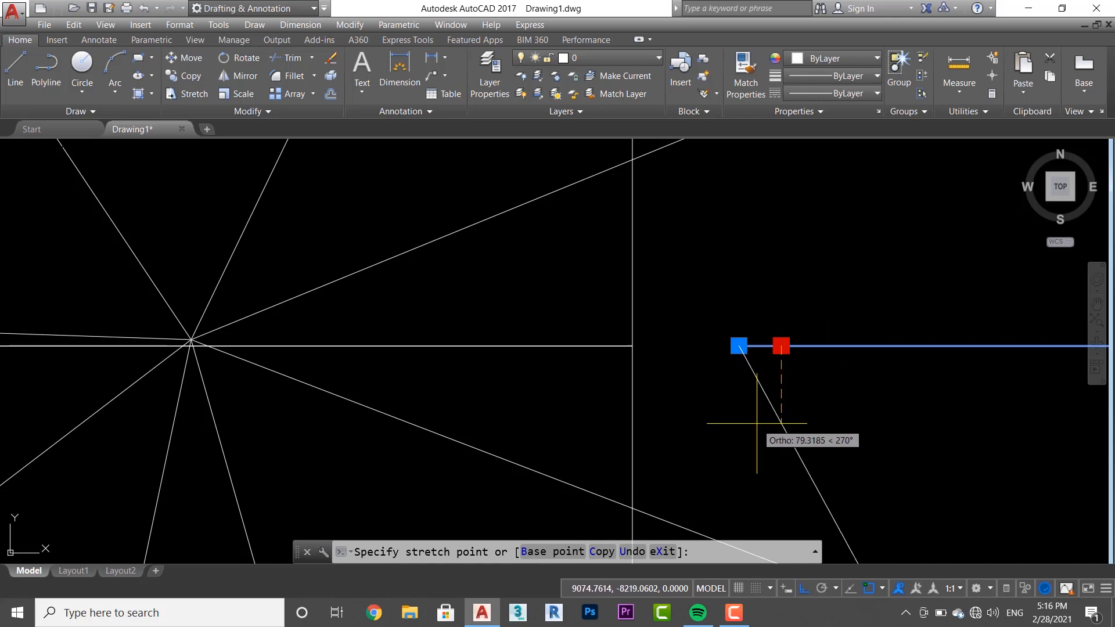
click(757, 424)
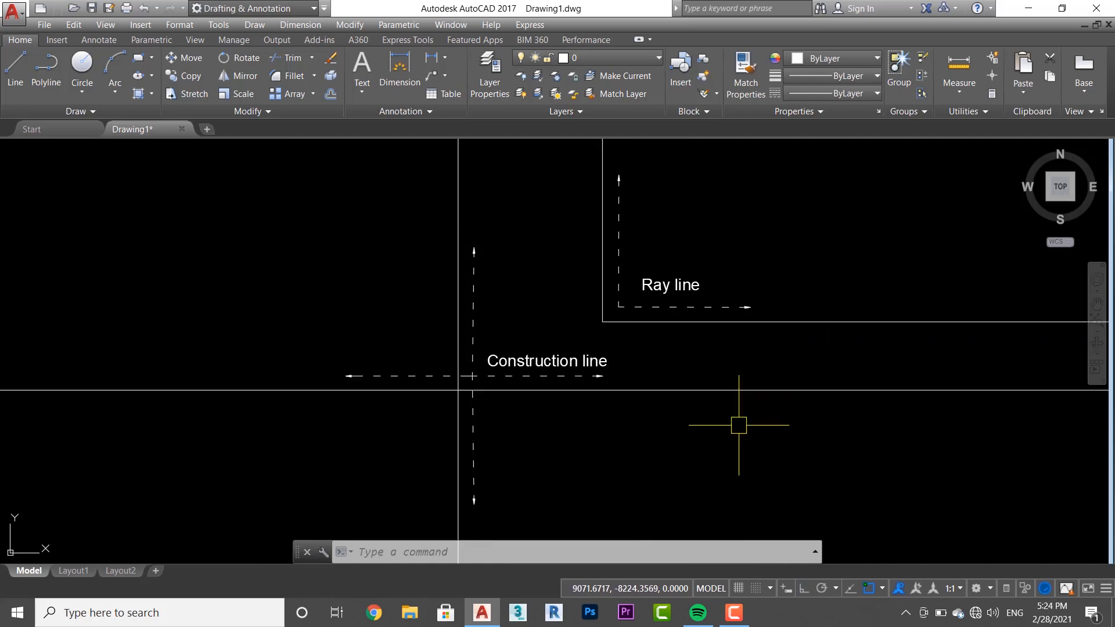